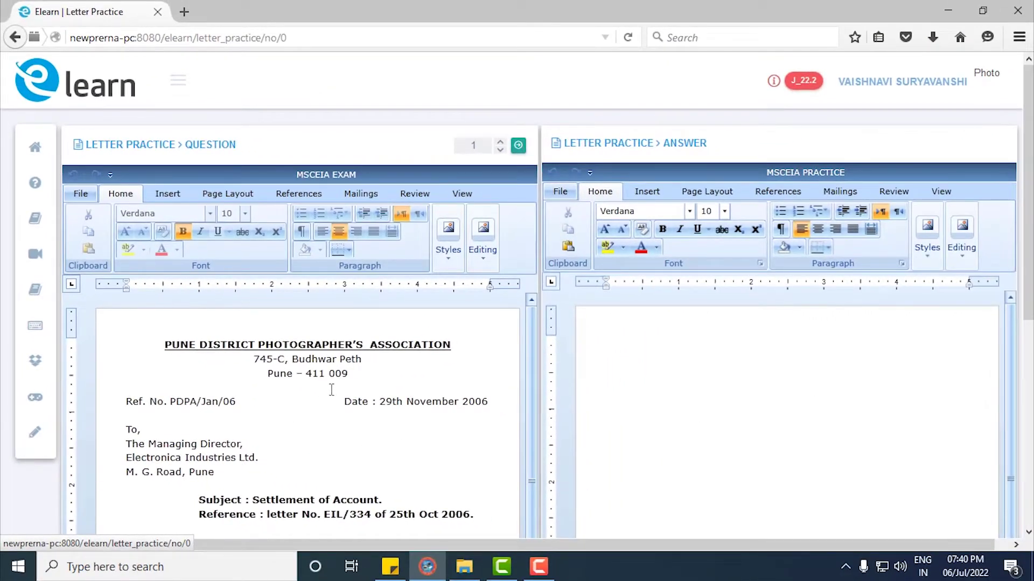
Type the heading 'PUNE DISTRICT PHOTOGRAPHERS'S ASSOCIATION' at the top of the answer
{"action": "scroll", "coordinate": [365, 389], "scroll_direction": "down", "scroll_amount": 3}
{"action": "scroll", "coordinate": [366, 389], "scroll_direction": "up", "scroll_amount": 3}
{"action": "scroll", "coordinate": [360, 396], "scroll_direction": "down", "scroll_amount": 3}
{"action": "scroll", "coordinate": [362, 397], "scroll_direction": "down", "scroll_amount": 2}
{"action": "scroll", "coordinate": [364, 393], "scroll_direction": "down", "scroll_amount": 4}
{"action": "scroll", "coordinate": [369, 383], "scroll_direction": "down", "scroll_amount": 2}
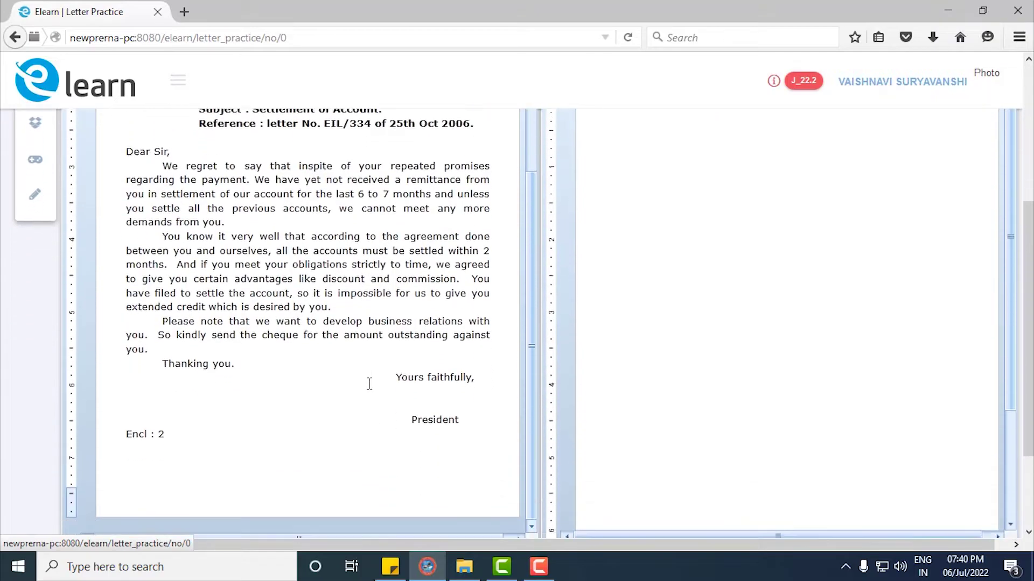
{"action": "scroll", "coordinate": [370, 384], "scroll_direction": "up", "scroll_amount": 3}
{"action": "scroll", "coordinate": [371, 382], "scroll_direction": "up", "scroll_amount": 5}
{"action": "scroll", "coordinate": [388, 377], "scroll_direction": "up", "scroll_amount": 3}
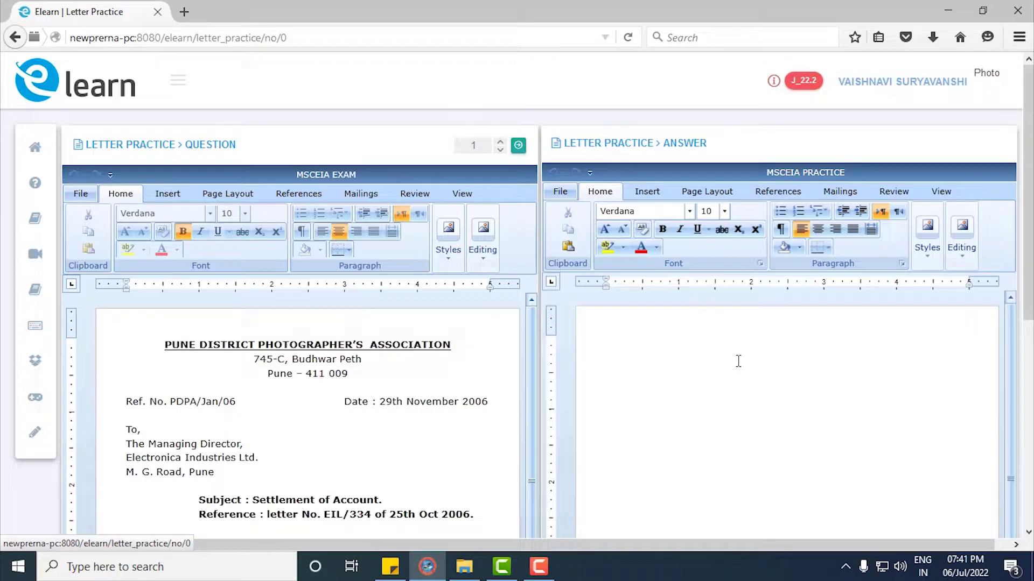
{"action": "type", "text": "PU"}
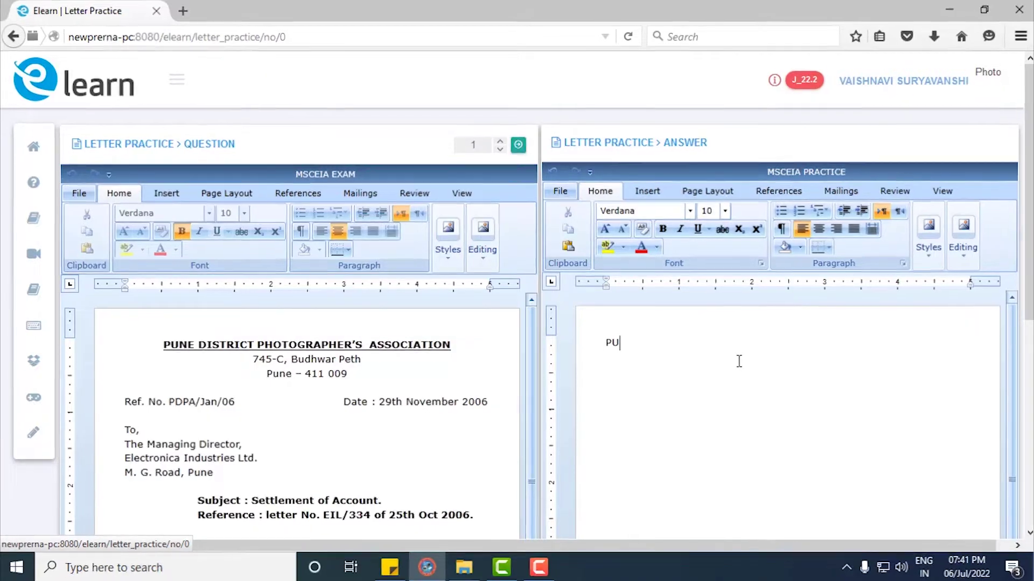
{"action": "type", "text": "NE "}
{"action": "type", "text": "DIST"}
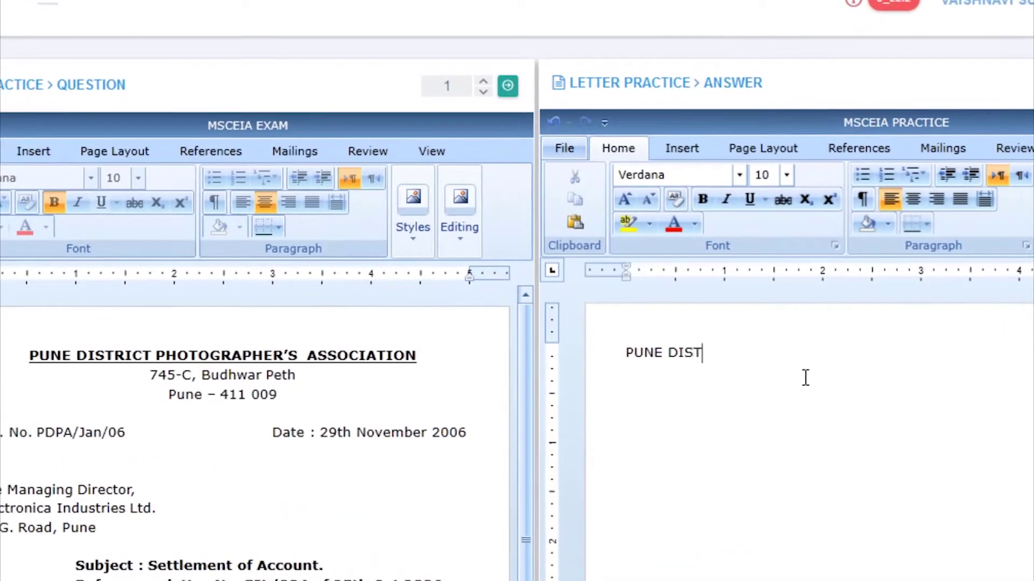
{"action": "type", "text": "RICT PHO"}
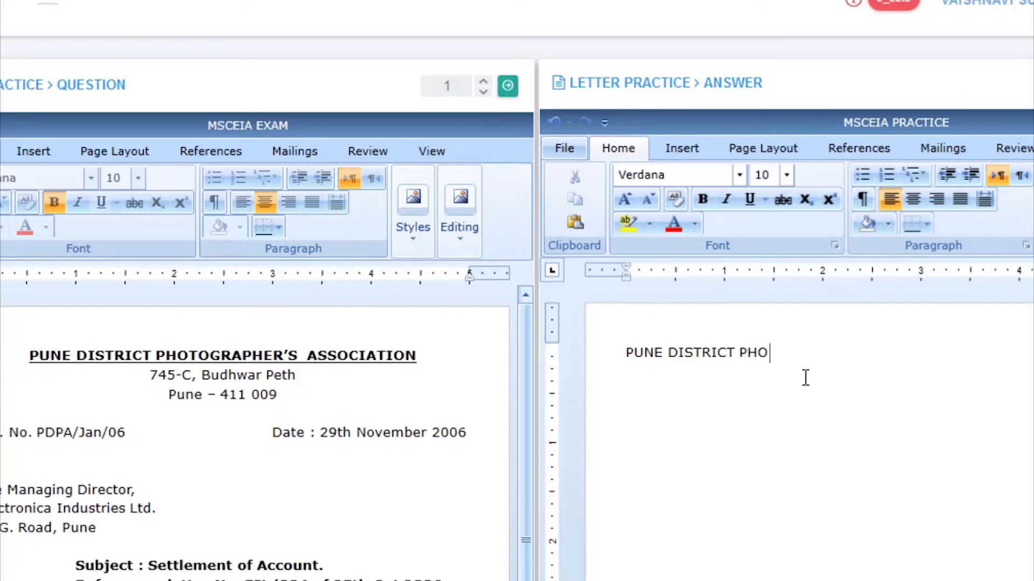
{"action": "type", "text": "TOGRAP"}
{"action": "type", "text": "HERS'S "}
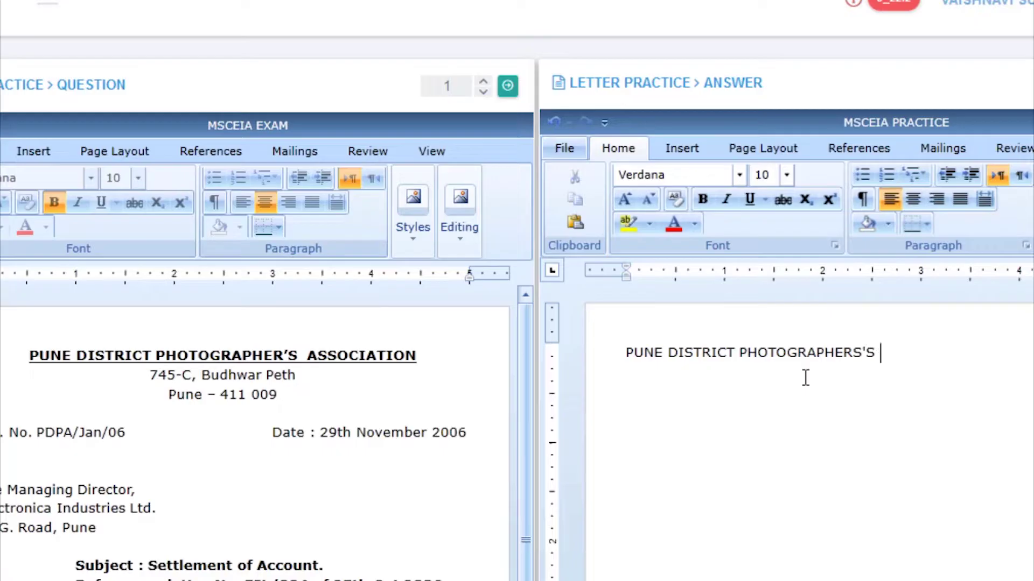
{"action": "type", "text": "ASSOCIATI"}
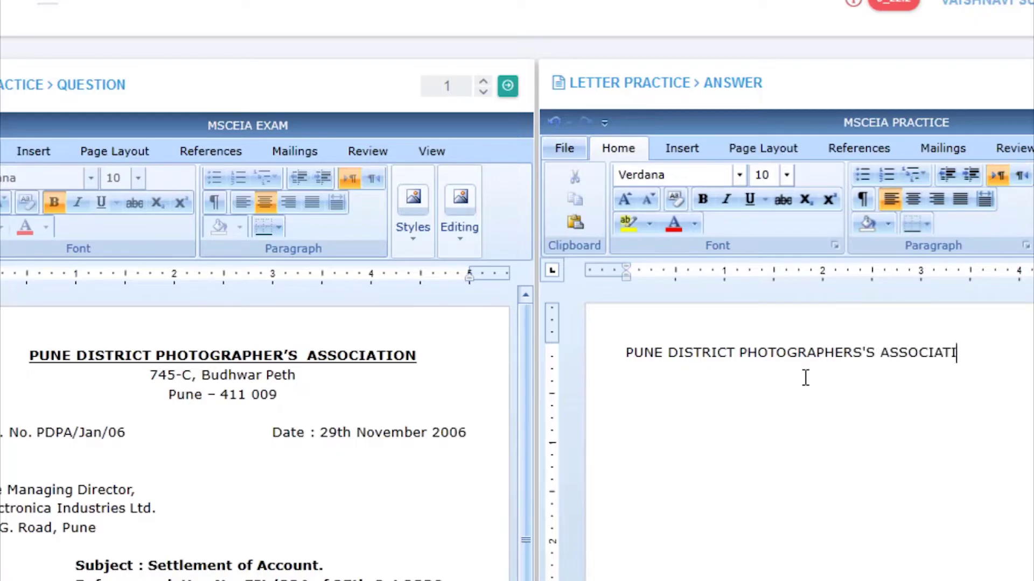
{"action": "type", "text": "ON"}
{"action": "key", "text": "Return"}
{"action": "type", "text": "7"}
{"action": "type", "text": "45-"}
{"action": "type", "text": "C "}
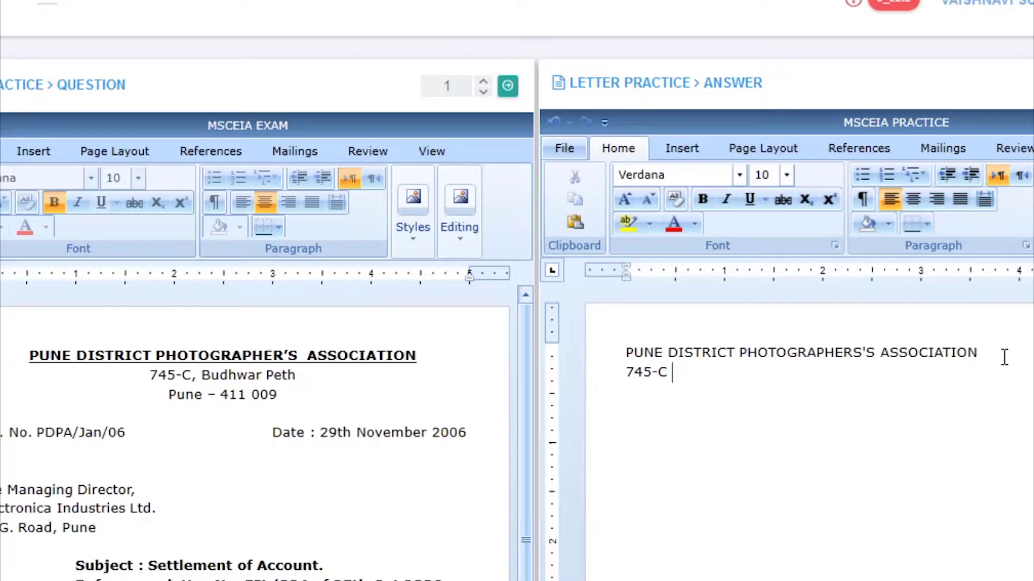
{"action": "type", "text": "Budhwa"}
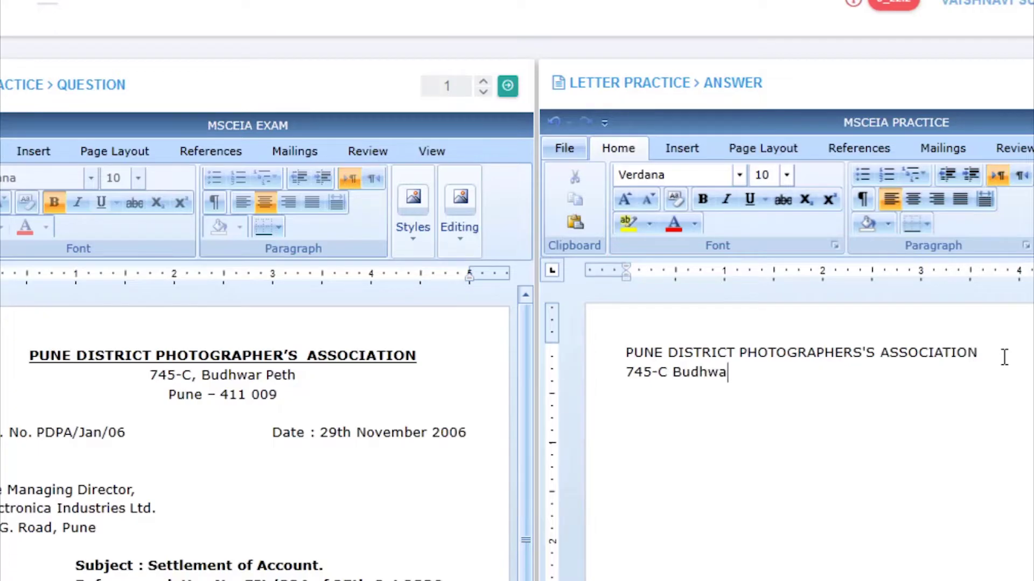
{"action": "type", "text": "r Peth"}
{"action": "key", "text": "Return"}
{"action": "type", "text": "Pune - "}
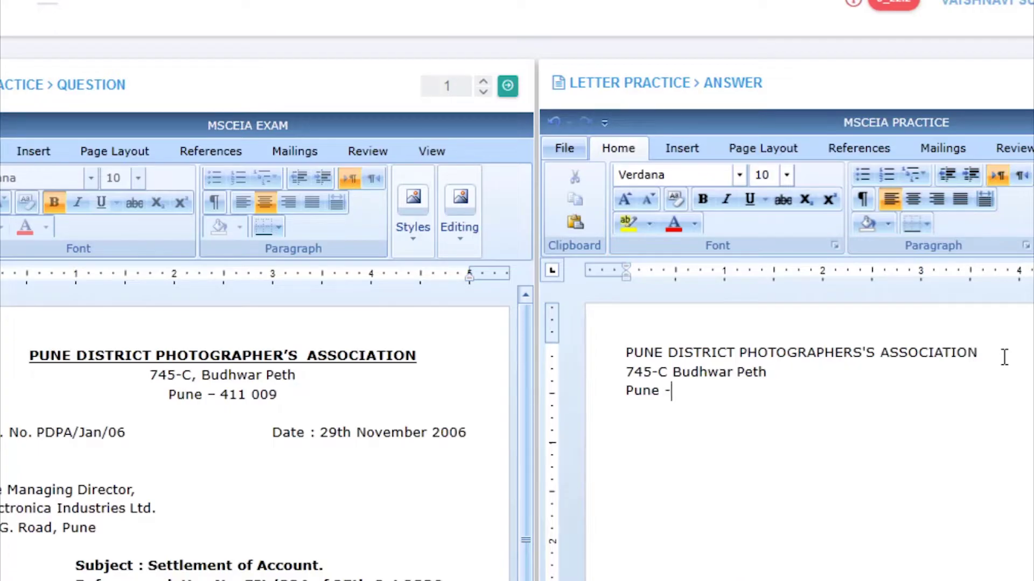
{"action": "type", "text": "4"}
{"action": "type", "text": "11 009"}
{"action": "key", "text": "Return"}
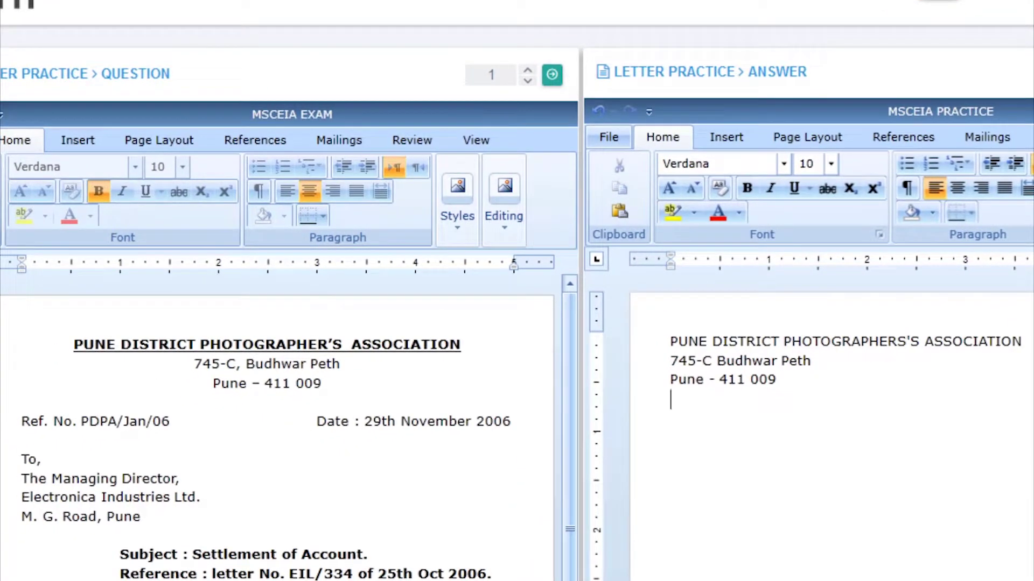
After a blank line, add 'Ref. No. PDPA/Jan/06' with 'Date : 29th November 2006' tabbed right
{"action": "left_click", "coordinate": [275, 404]}
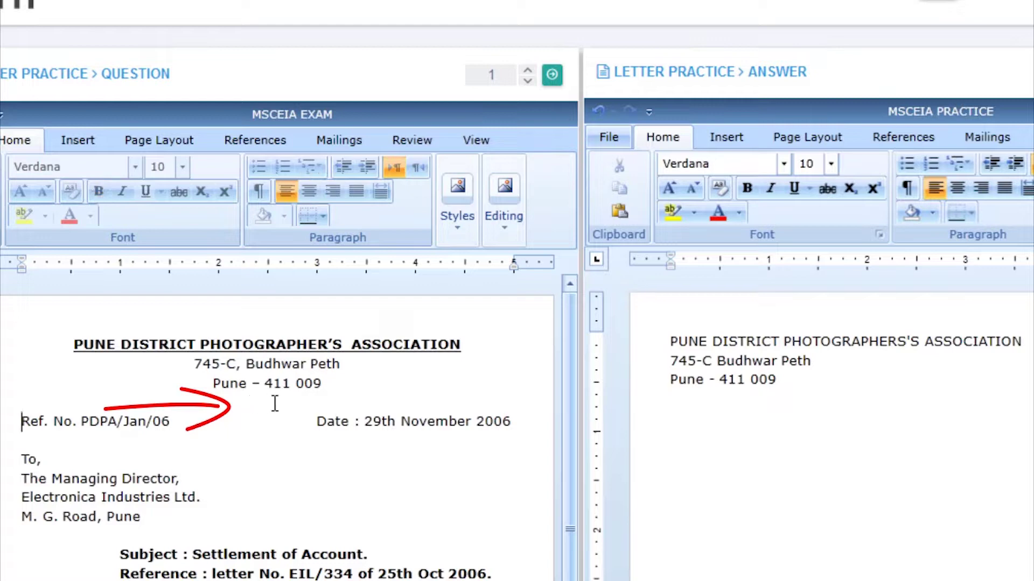
{"action": "left_click", "coordinate": [275, 404]}
{"action": "key", "text": "Return"}
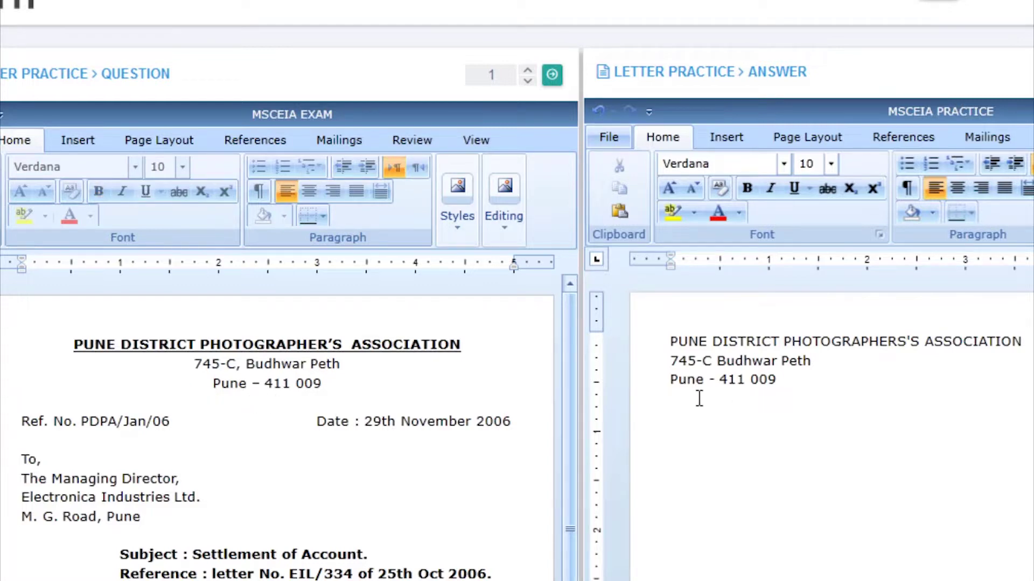
{"action": "type", "text": "Re"}
{"action": "type", "text": "f. No. P"}
{"action": "type", "text": "DPA "}
{"action": "type", "text": "/Jan"}
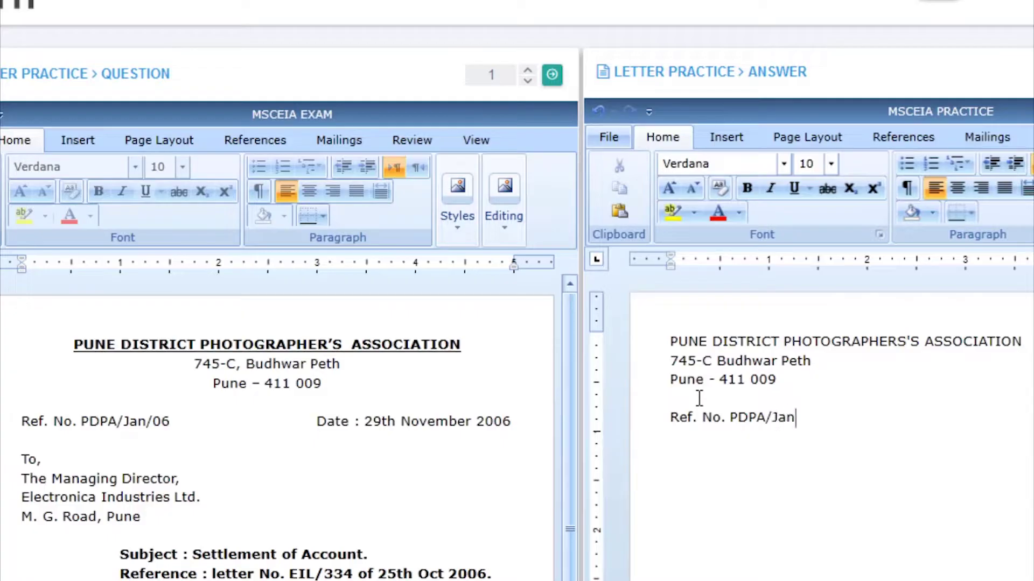
{"action": "type", "text": "/0"}
{"action": "type", "text": "6"}
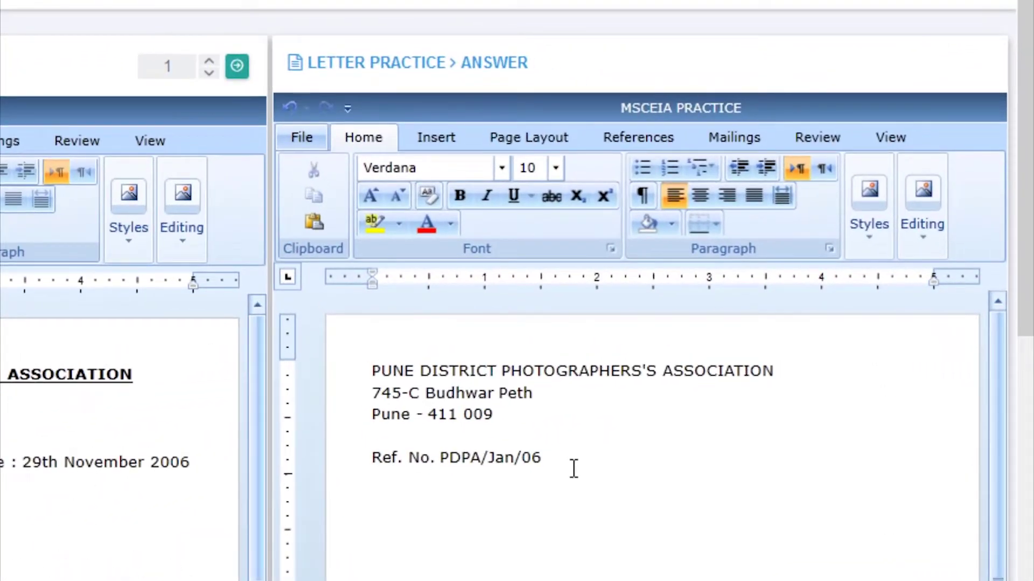
{"action": "key", "text": "BackSpace"}
{"action": "key", "text": "BackSpace"}
{"action": "key", "text": "Tab"}
{"action": "key", "text": "Tab"}
{"action": "key", "text": "Tab"}
{"action": "type", "text": "Dat"}
{"action": "type", "text": "e : "}
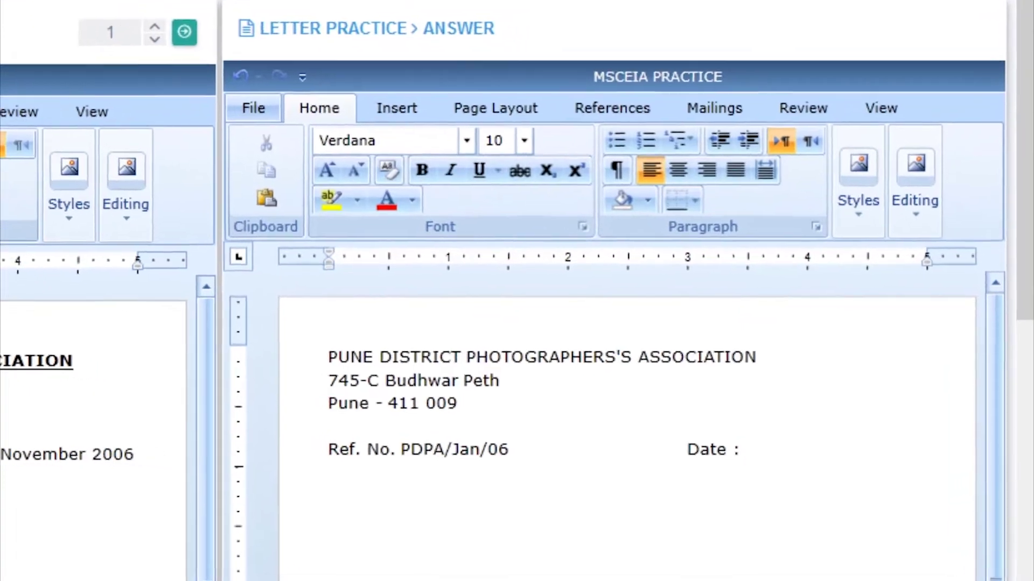
{"action": "type", "text": "29th No"}
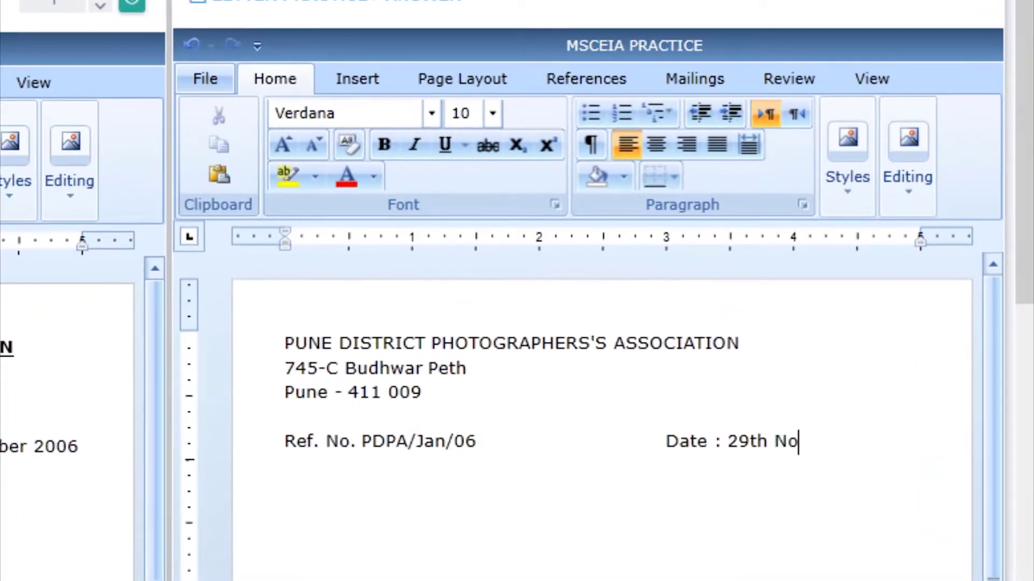
{"action": "type", "text": "vember 2"}
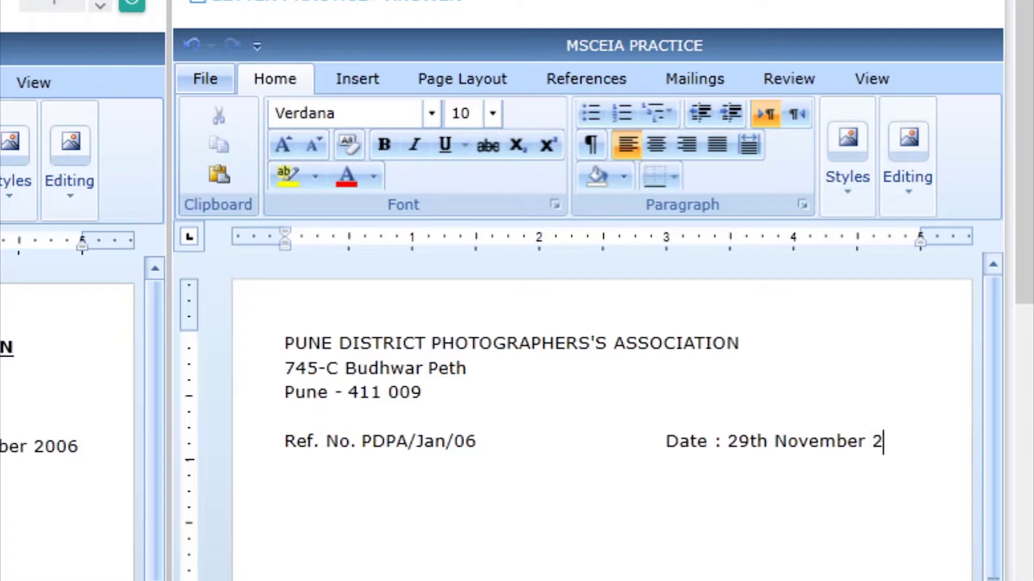
{"action": "type", "text": "006"}
{"action": "key", "text": "Return"}
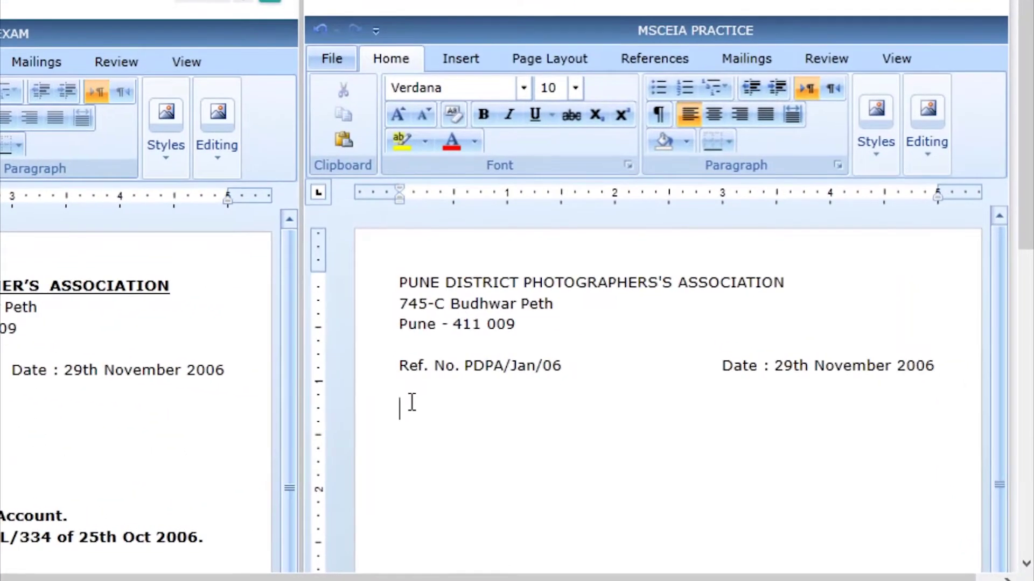
Type the addressee lines: To, The Managing Director, Electronica Industries Ltd., M. G. Road, Pune
{"action": "type", "text": "to"}
{"action": "key", "text": "BackSpace"}
{"action": "key", "text": "BackSpace"}
{"action": "type", "text": "T"}
{"action": "type", "text": "o,"}
{"action": "key", "text": "Return"}
{"action": "key", "text": "BackSpace"}
{"action": "type", "text": "The "}
{"action": "type", "text": "Managing"}
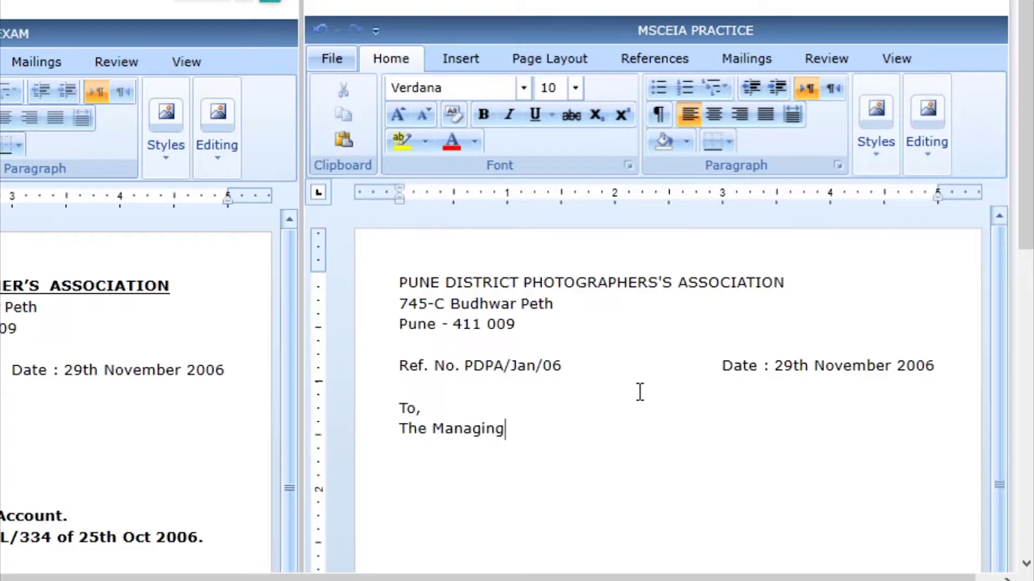
{"action": "type", "text": " Directo"}
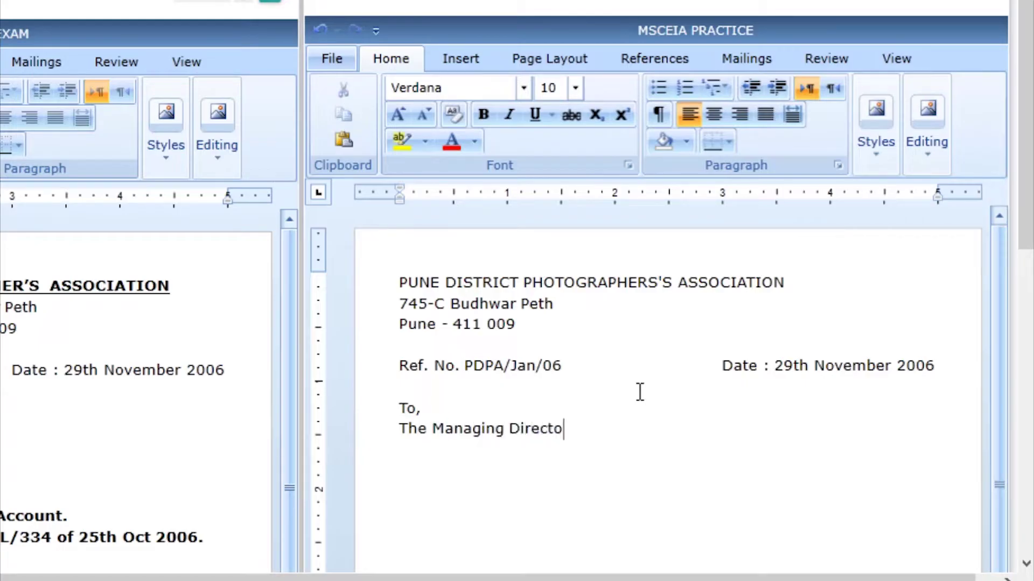
{"action": "type", "text": "lec"}
{"action": "type", "text": "troniaca In"}
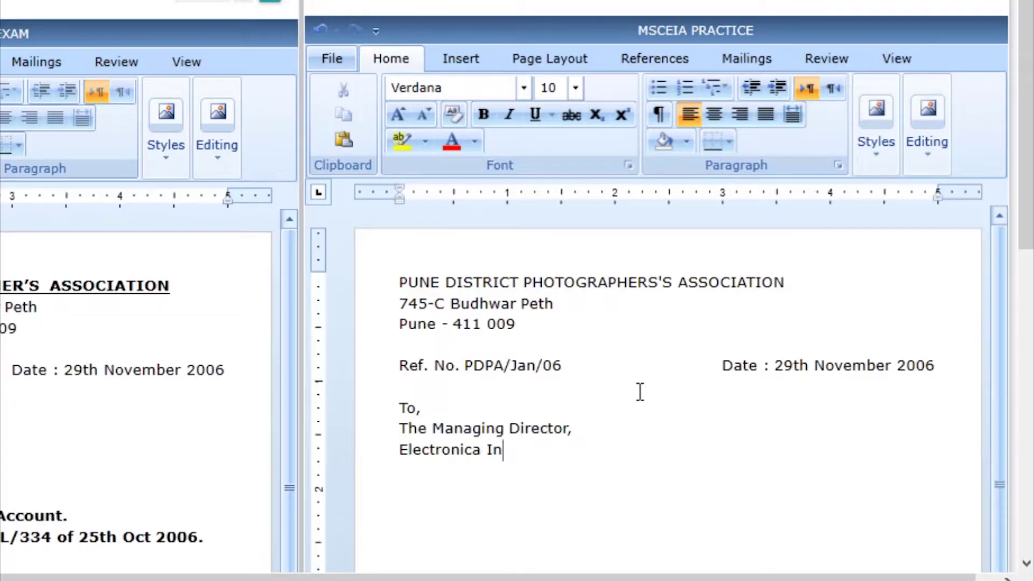
{"action": "type", "text": "dustries Ltd."}
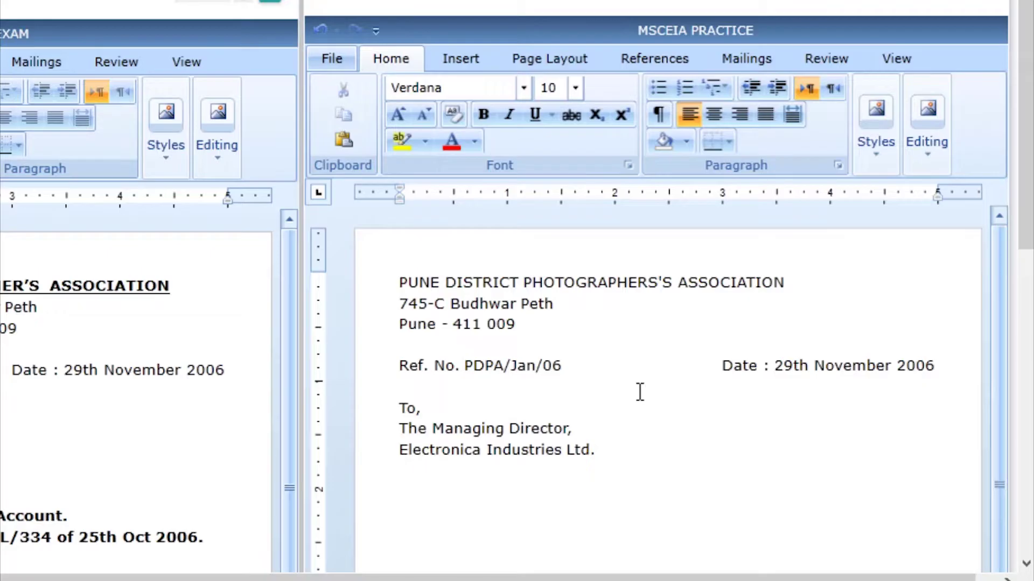
{"action": "key", "text": "Return"}
{"action": "type", "text": "M. G. "}
{"action": "type", "text": "Road, Pune"}
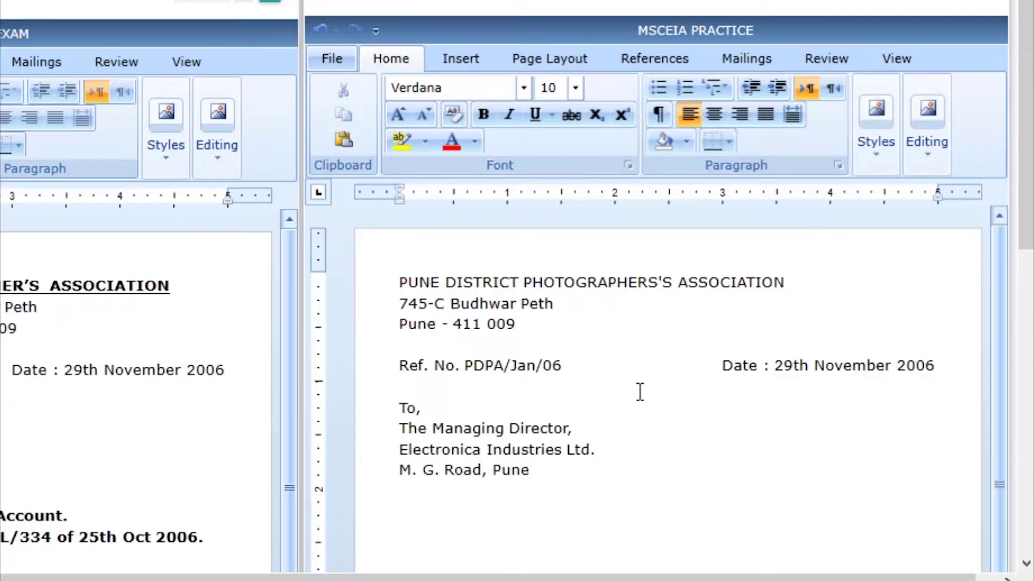
{"action": "key", "text": "Return"}
{"action": "scroll", "coordinate": [640, 392], "scroll_direction": "down", "scroll_amount": 2}
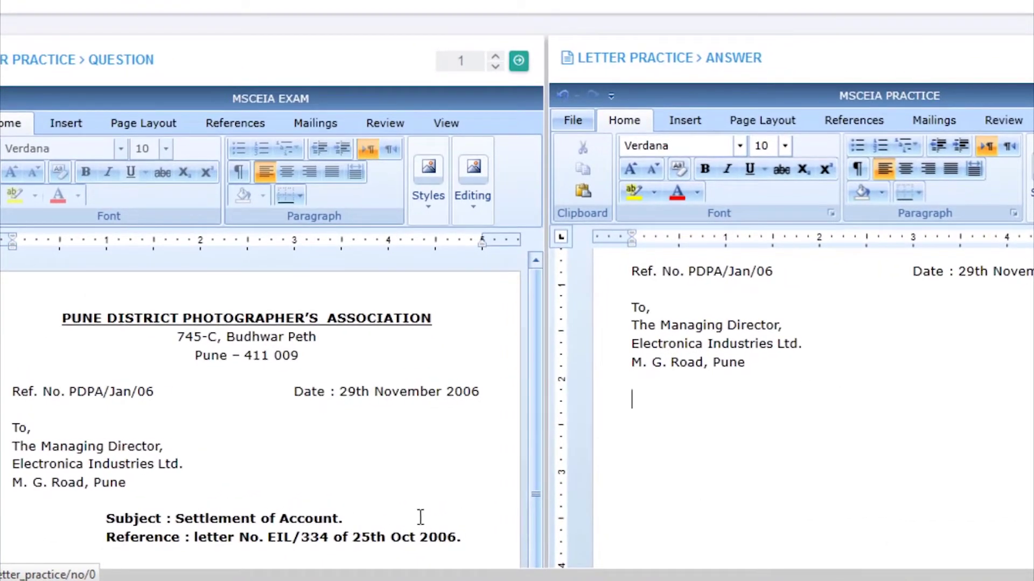
Type 'Subject : Settlement of Account.' and the Reference line citing letter No. EIL/334 of 25th Oct 2006
{"action": "scroll", "coordinate": [308, 459], "scroll_direction": "down", "scroll_amount": 2}
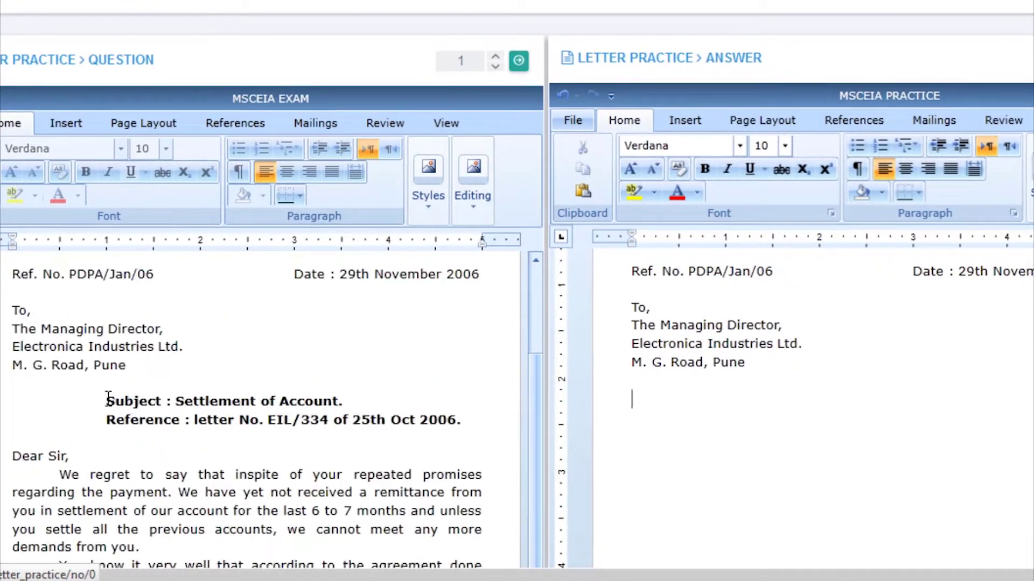
{"action": "left_click_drag", "start_coordinate": [106, 402], "coordinate": [202, 403]}
{"action": "left_click", "coordinate": [197, 420]}
{"action": "left_click", "coordinate": [99, 401]}
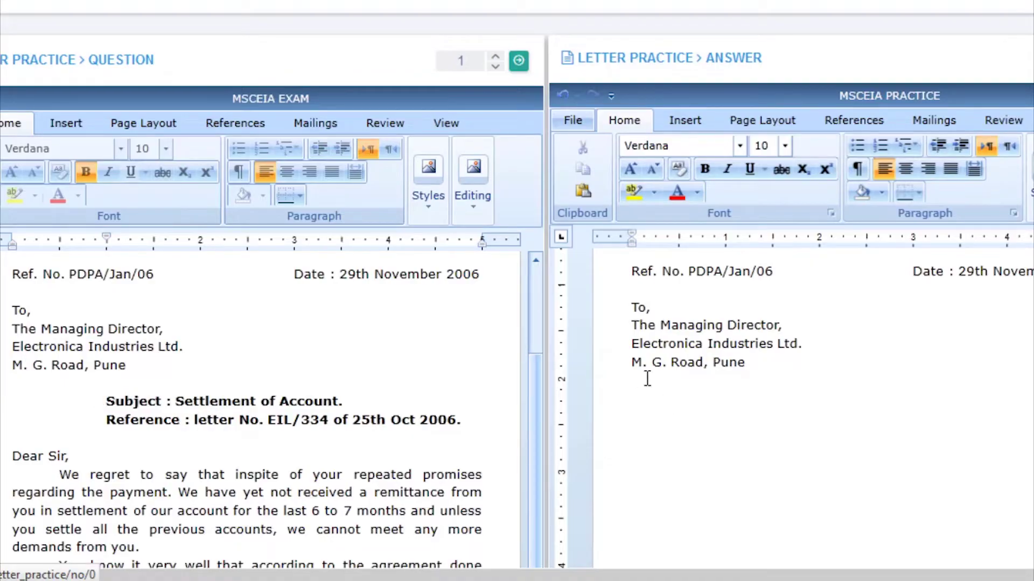
{"action": "type", "text": "Subje"}
{"action": "type", "text": "ct : S"}
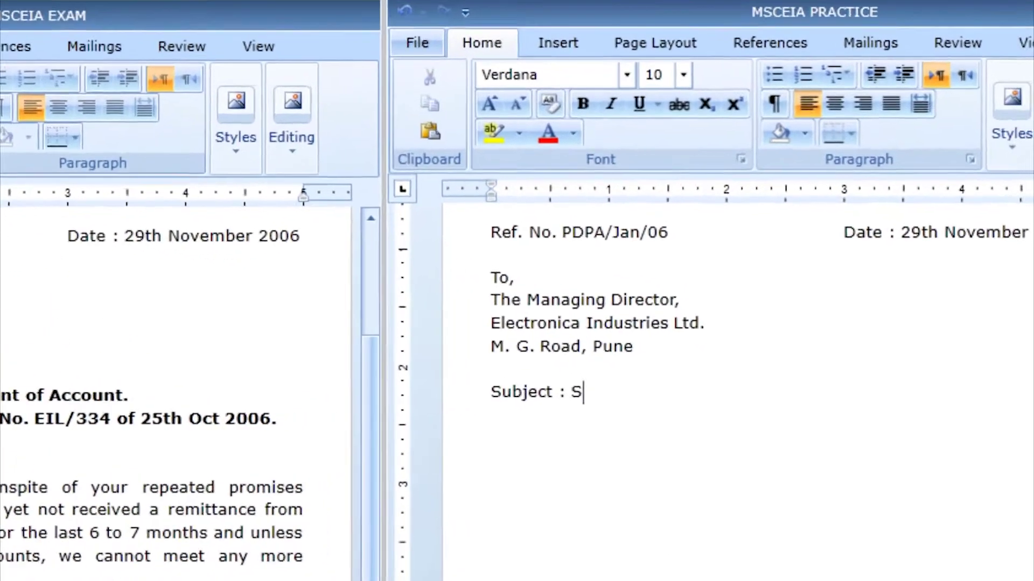
{"action": "type", "text": "tee"}
{"action": "key", "text": "BackSpace"}
{"action": "key", "text": "BackSpace"}
{"action": "key", "text": "BackSpace"}
{"action": "type", "text": "e"}
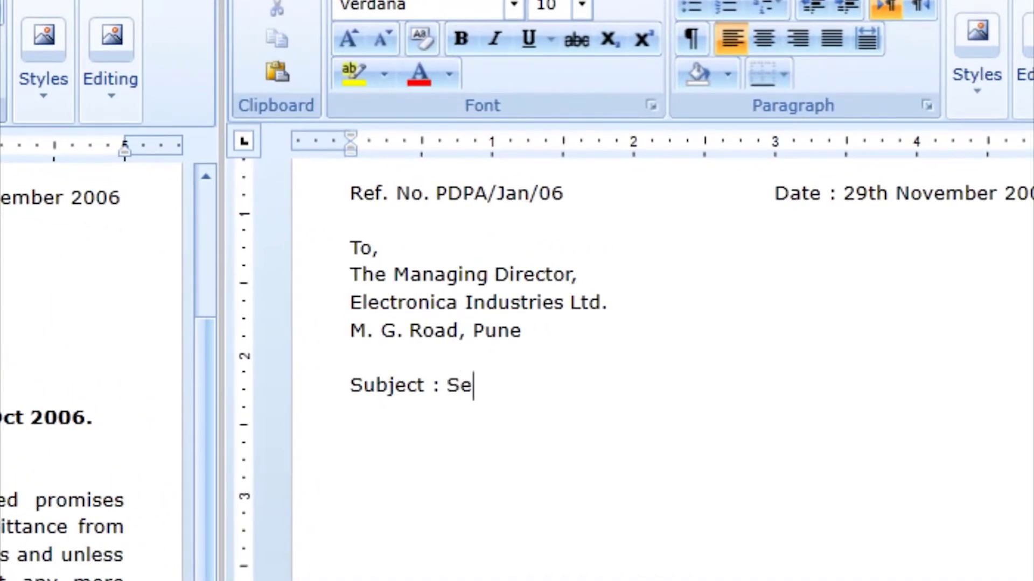
{"action": "type", "text": "ttle"}
{"action": "type", "text": "ment of Ac"}
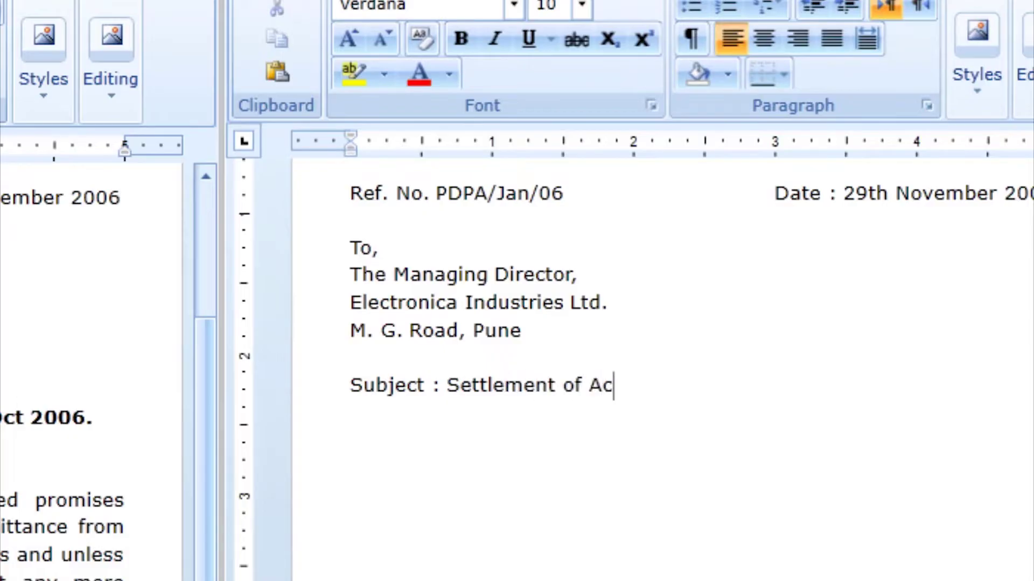
{"action": "type", "text": "count."}
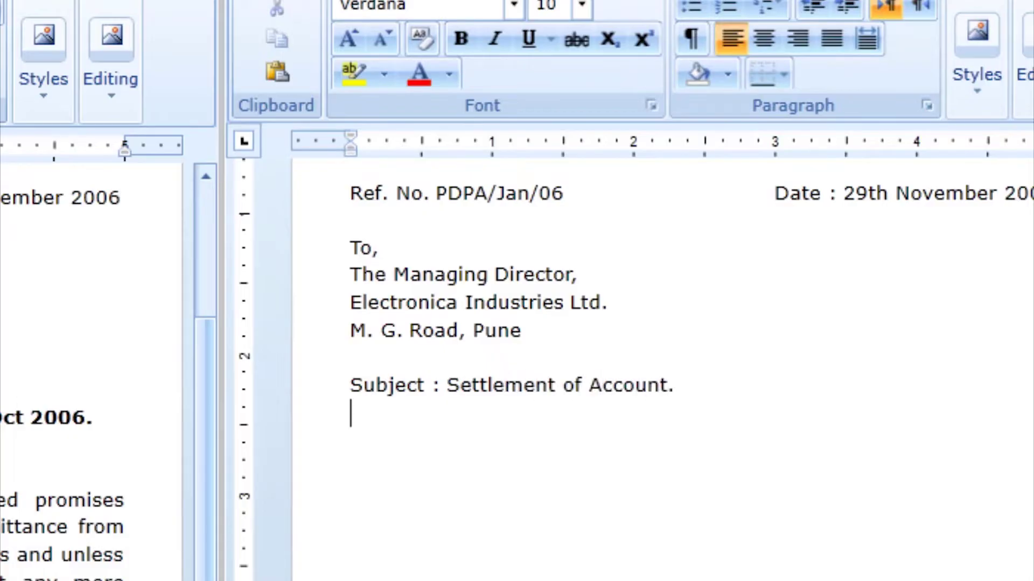
{"action": "key", "text": "Return"}
{"action": "type", "text": "R"}
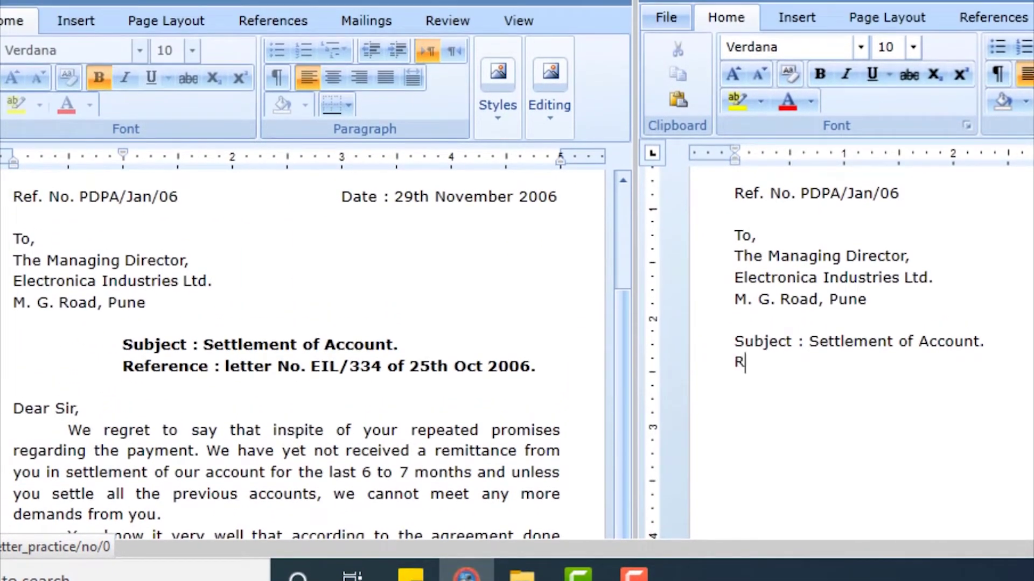
{"action": "type", "text": "eference "}
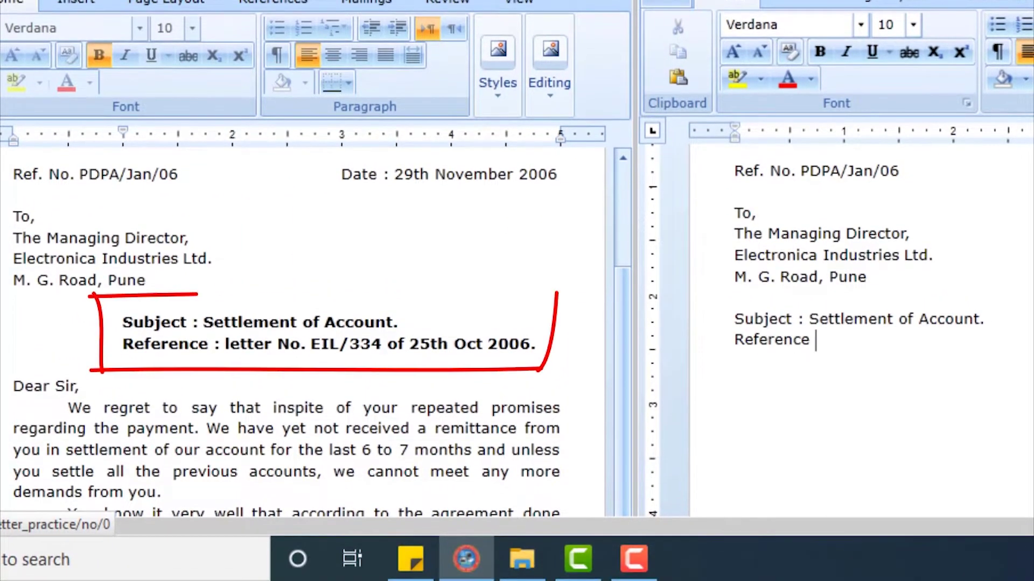
{"action": "type", "text": ": letter"}
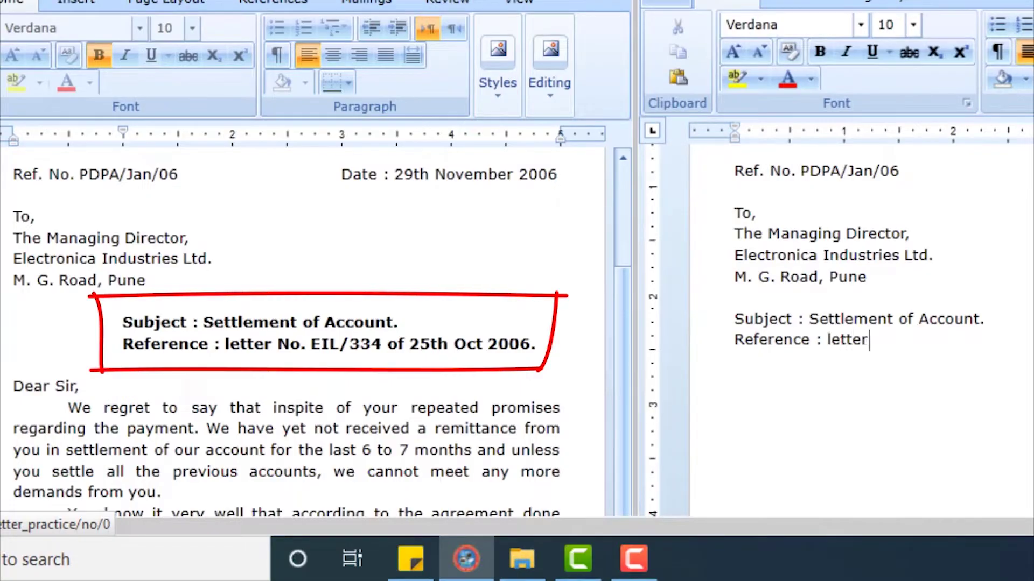
{"action": "type", "text": " No. EIL/334"}
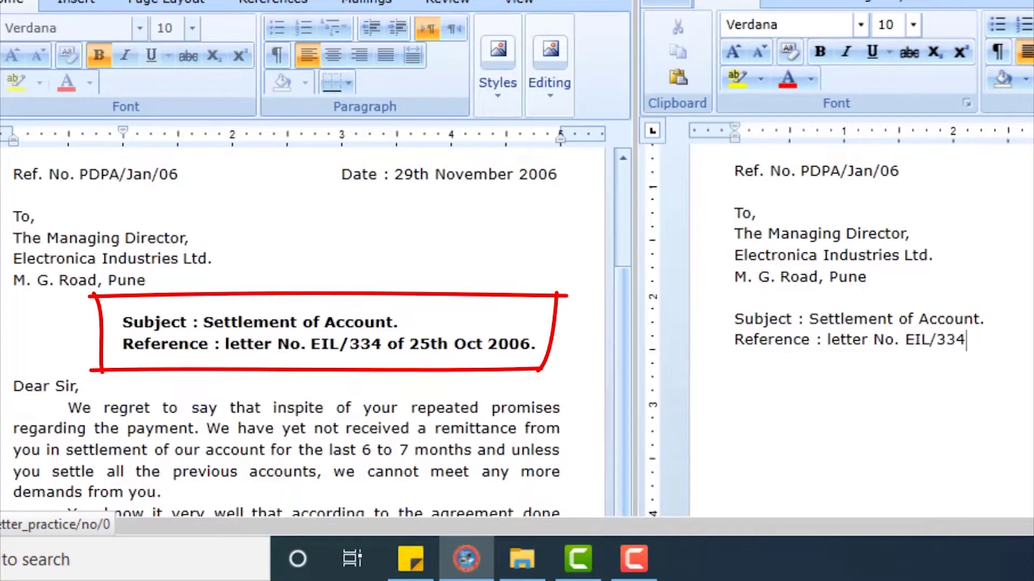
{"action": "type", "text": " of 25th "}
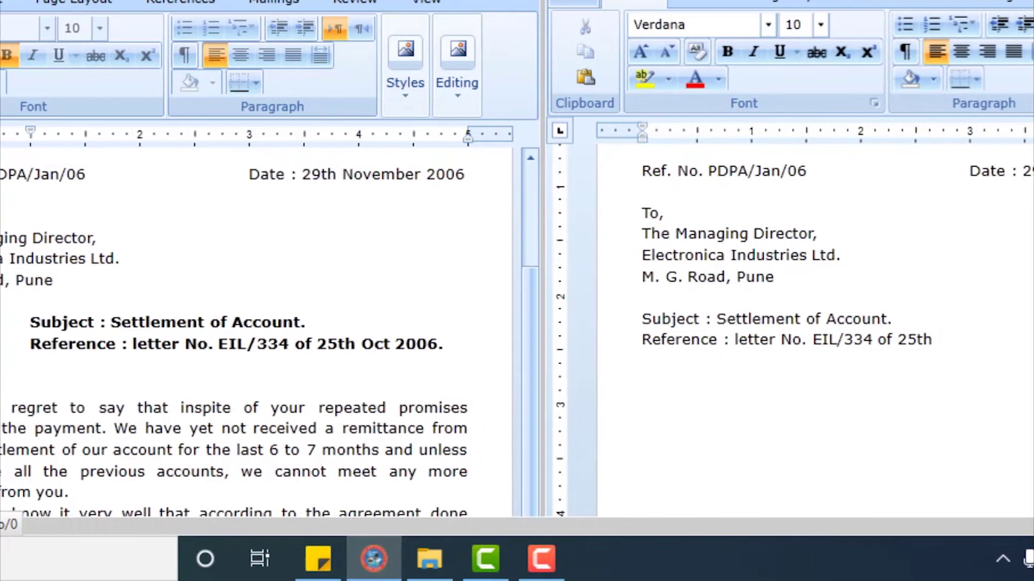
{"action": "type", "text": "O"}
{"action": "type", "text": "ct 2"}
{"action": "type", "text": "006."}
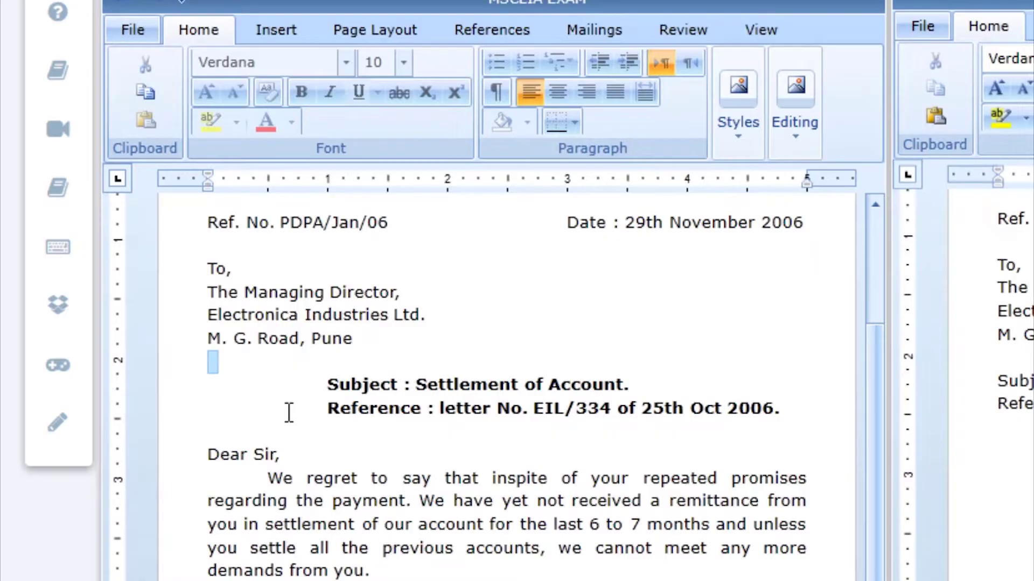
Place the insertion point on a new line below the Reference line, leaving a blank gap
{"action": "left_click", "coordinate": [245, 424]}
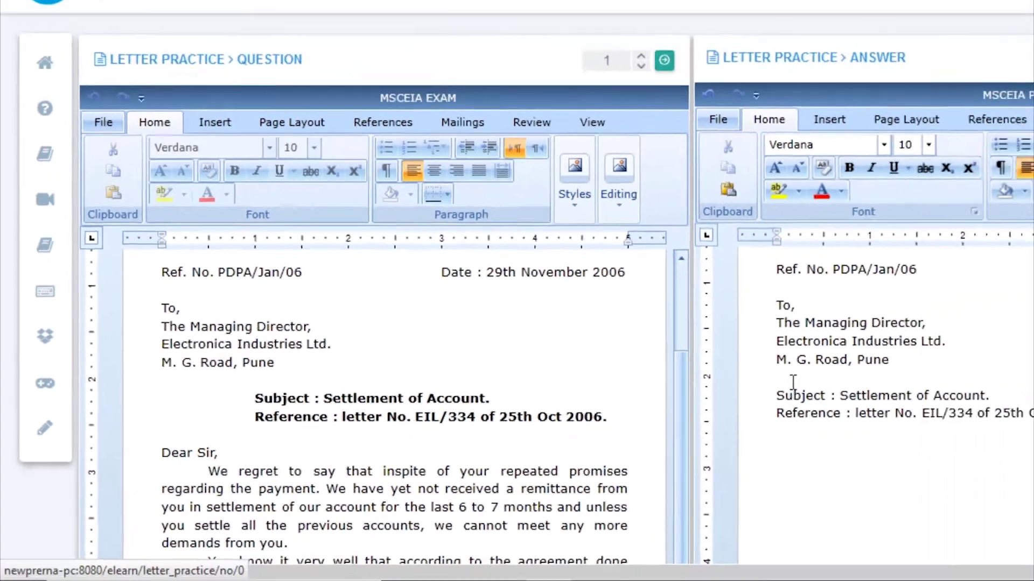
{"action": "double_click", "coordinate": [793, 381]}
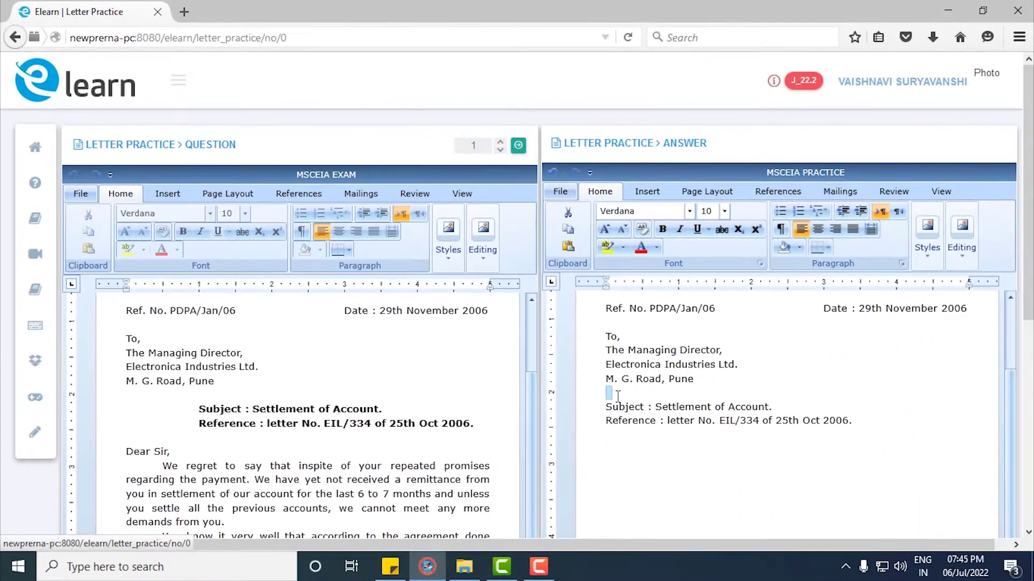
{"action": "left_click", "coordinate": [617, 395]}
{"action": "left_click", "coordinate": [704, 451]}
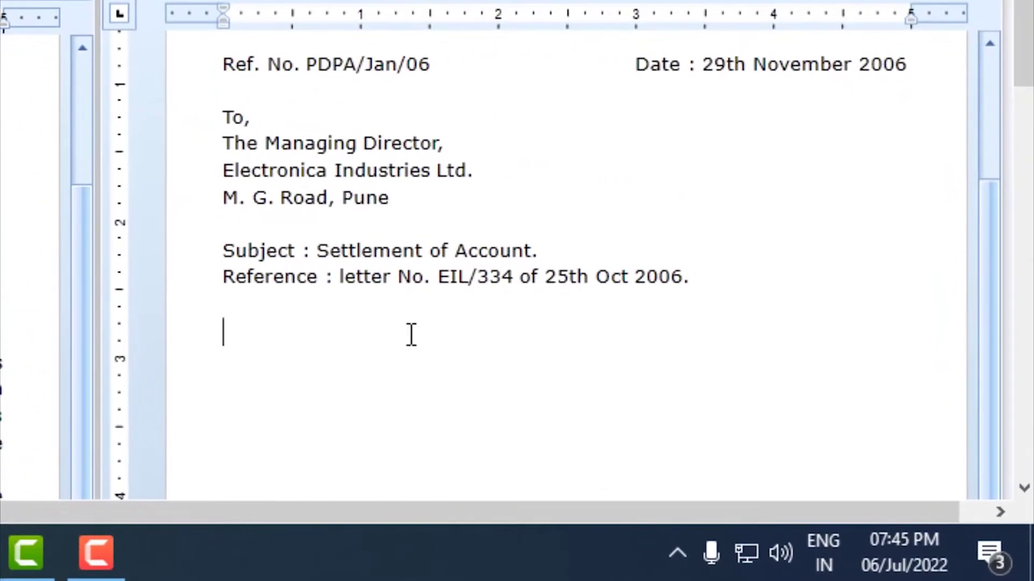
Type the salutation 'Dear Sir,' and open a new line beneath it
{"action": "type", "text": "de"}
{"action": "key", "text": "BackSpace"}
{"action": "key", "text": "BackSpace"}
{"action": "type", "text": "Dear Sir"}
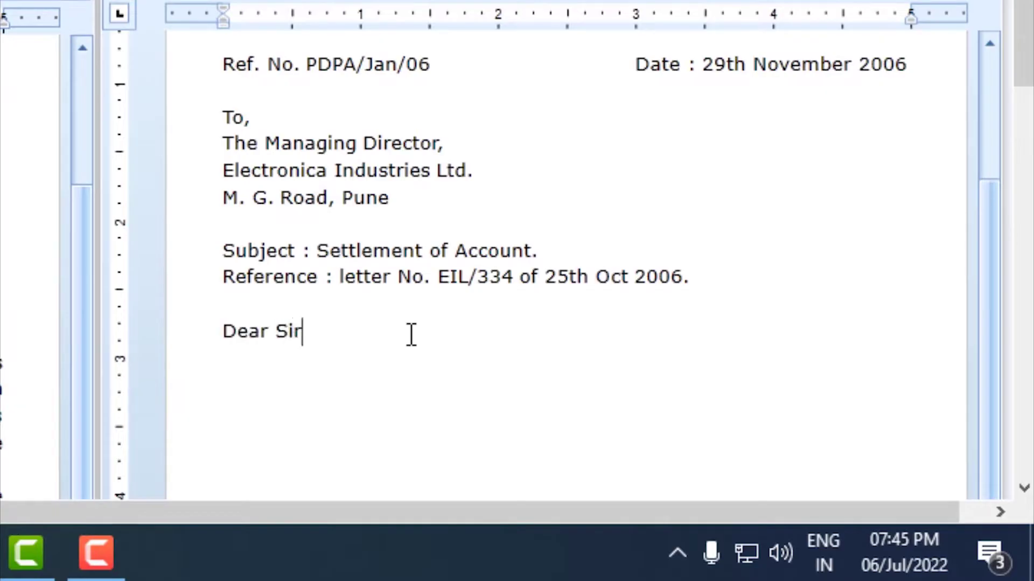
{"action": "type", "text": ","}
{"action": "key", "text": "Return"}
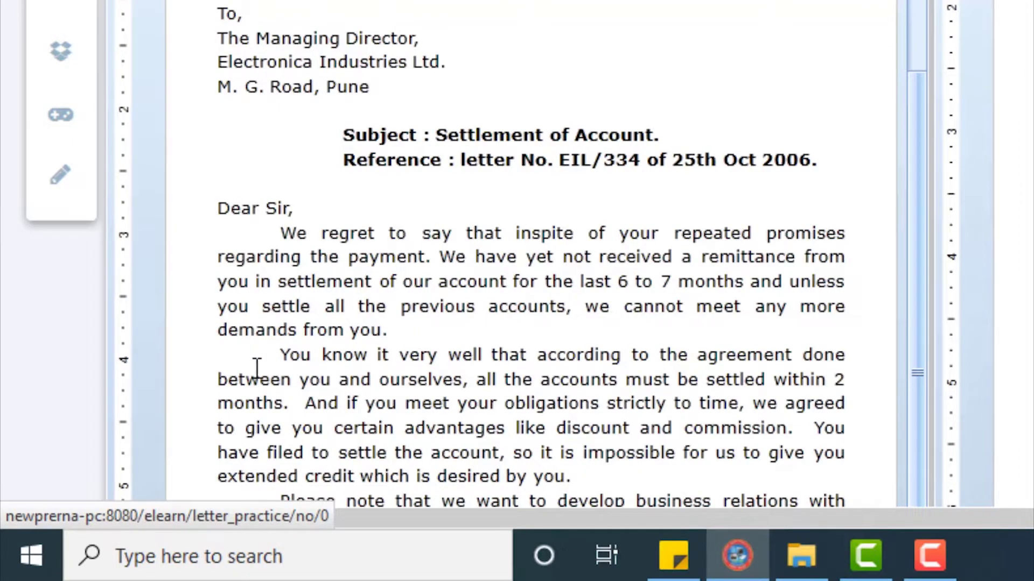
{"action": "scroll", "coordinate": [323, 347], "scroll_direction": "down", "scroll_amount": 3}
{"action": "scroll", "coordinate": [273, 374], "scroll_direction": "down", "scroll_amount": 2}
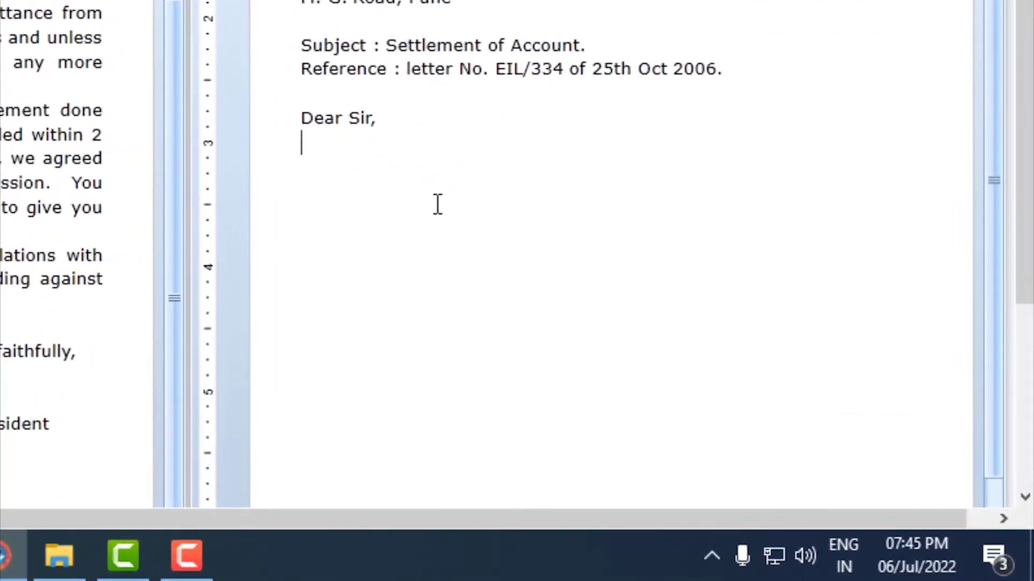
Type the first body paragraph, from 'We regret to say that inspite of your repeated promises' to 'demands from you.'
{"action": "type", "text": "D"}
{"action": "key", "text": "BackSpace"}
{"action": "type", "text": "We regre"}
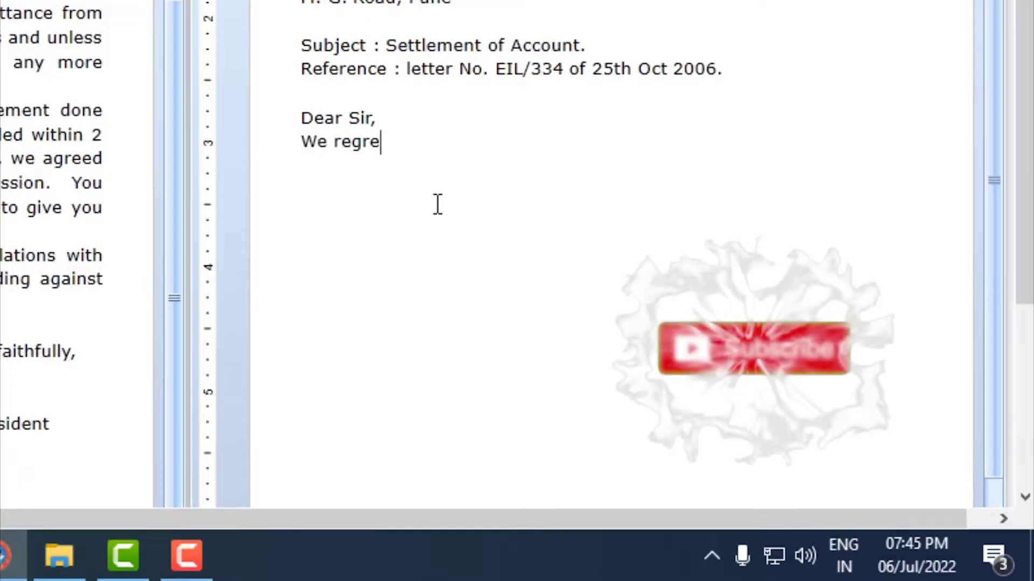
{"action": "type", "text": "t to say that inspite of your"}
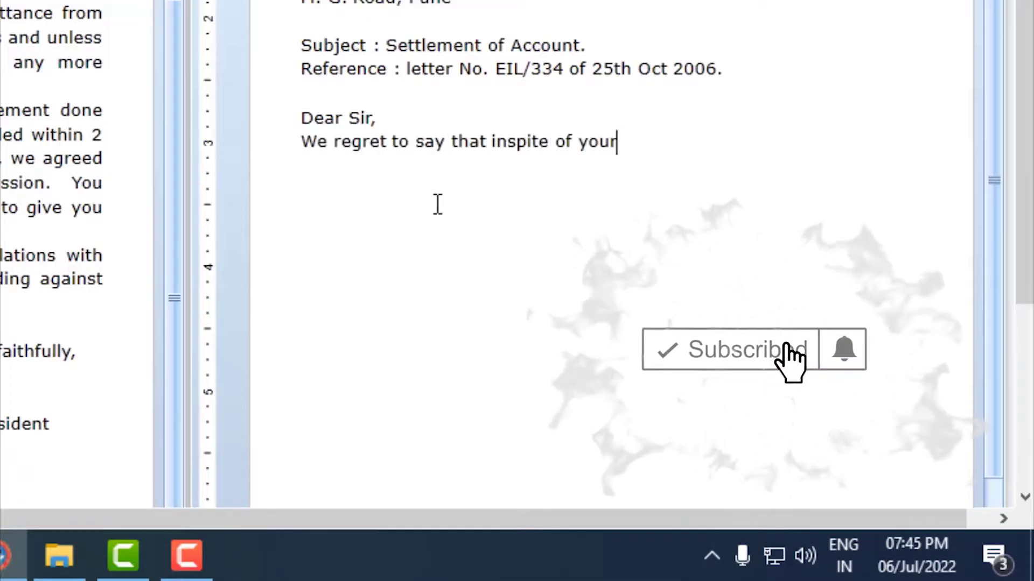
{"action": "type", "text": " repeated poromices"}
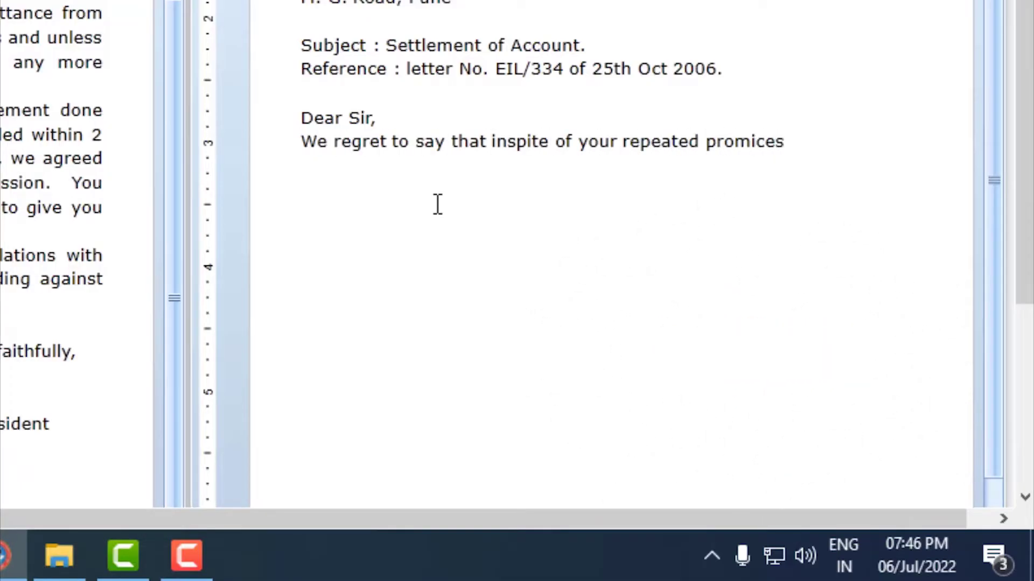
{"action": "key", "text": "BackSpace"}
{"action": "key", "text": "BackSpace"}
{"action": "key", "text": "BackSpace"}
{"action": "type", "text": "ses regarding the payment. "}
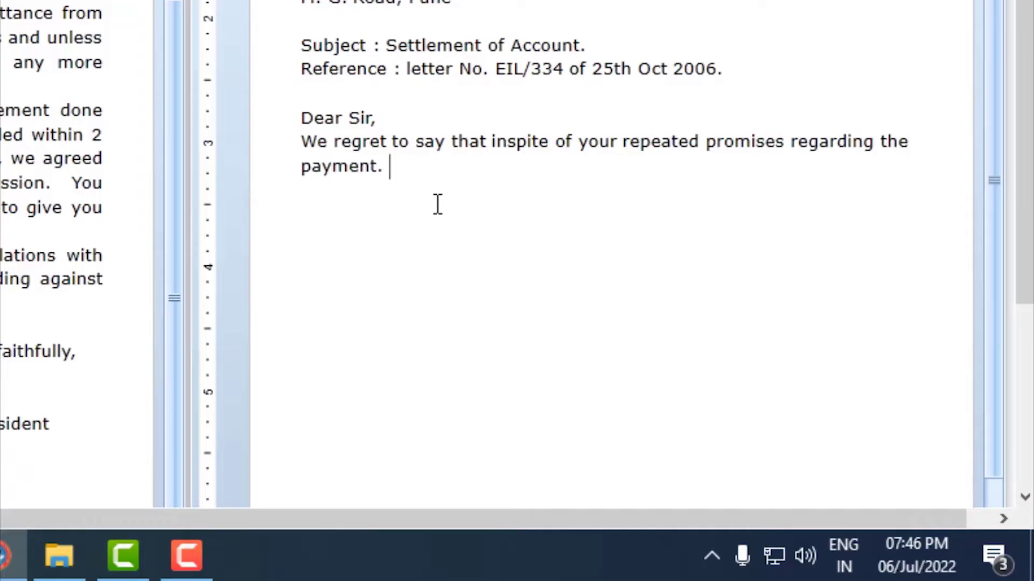
{"action": "type", "text": "We have yet not received a re"}
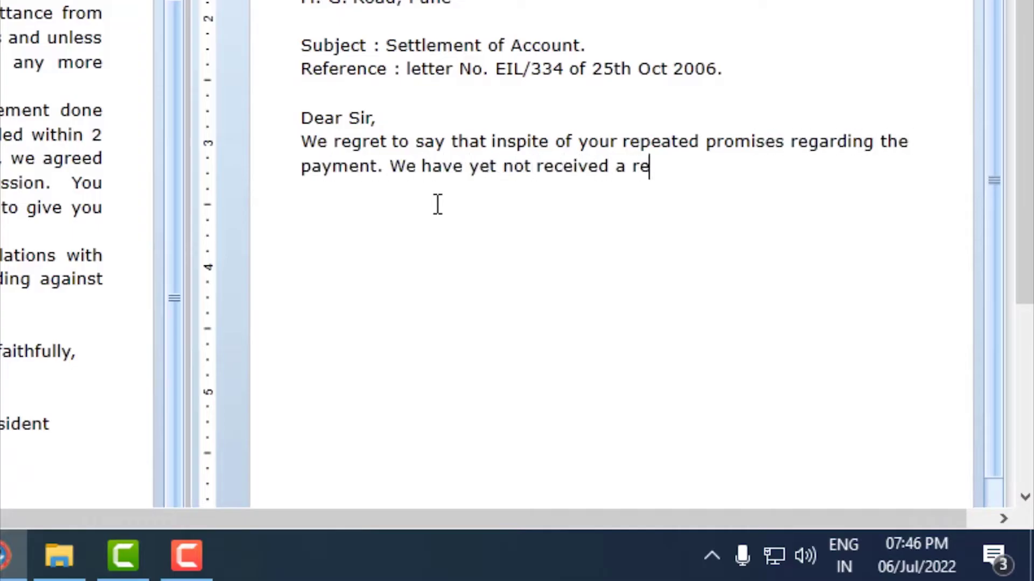
{"action": "type", "text": "mittance for"}
{"action": "key", "text": "BackSpace"}
{"action": "key", "text": "BackSpace"}
{"action": "type", "text": "rom you in settlemen"}
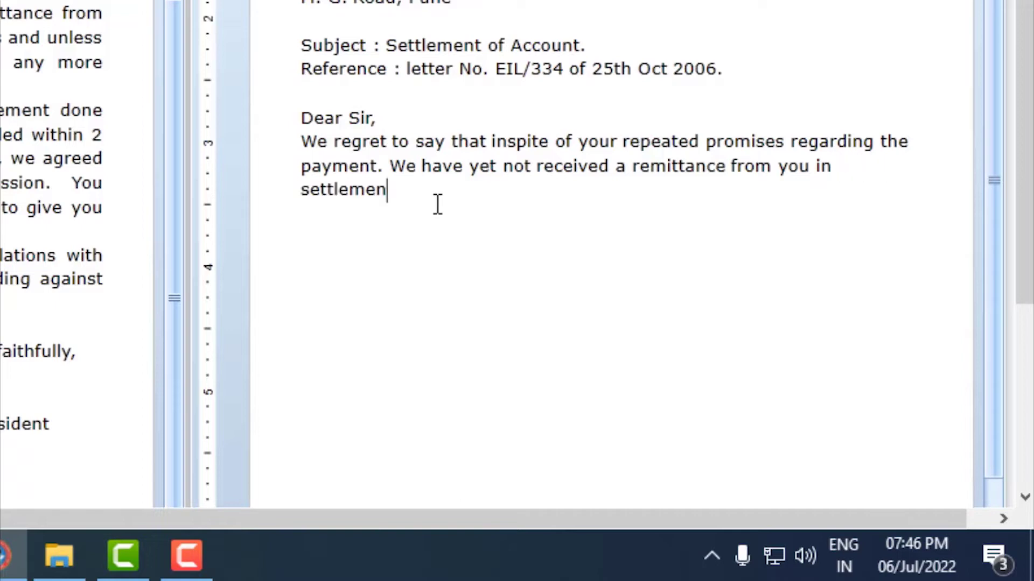
{"action": "type", "text": "t of our account for the last 6 to"}
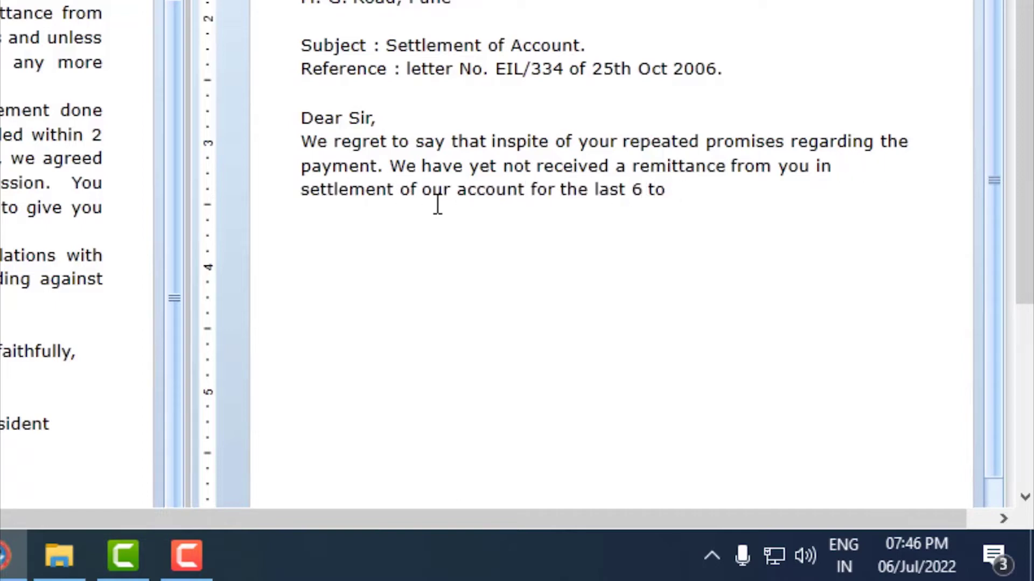
{"action": "type", "text": " 7 months and unless you"}
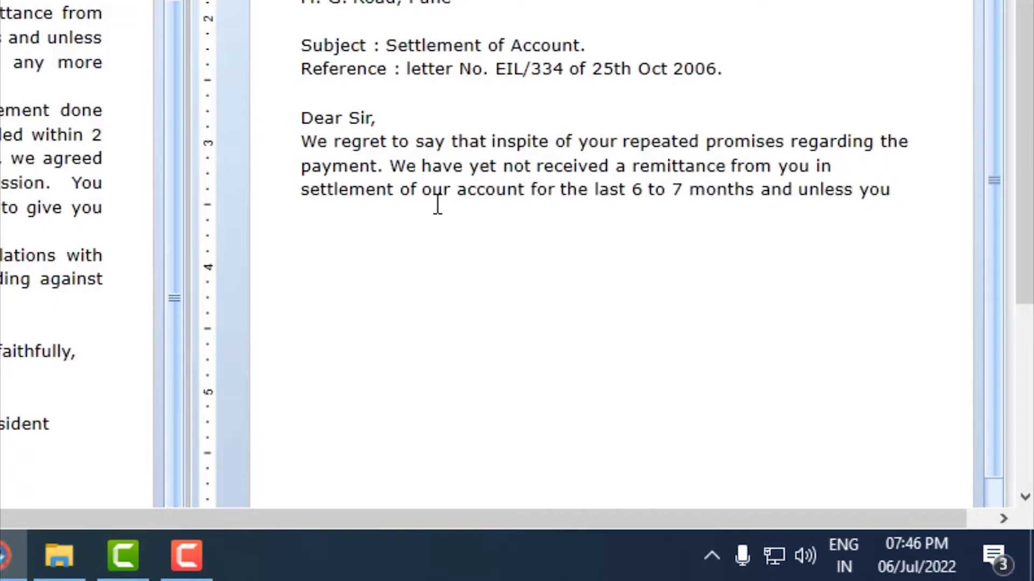
{"action": "type", "text": " settle all the previous accounts, s"}
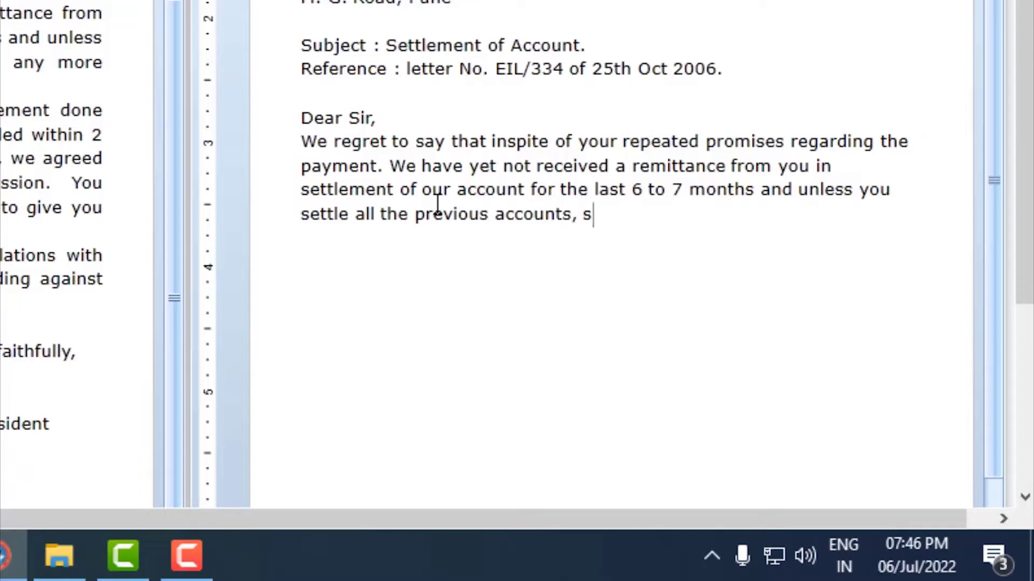
{"action": "key", "text": "BackSpace"}
{"action": "type", "text": "we connot meet any more demar"}
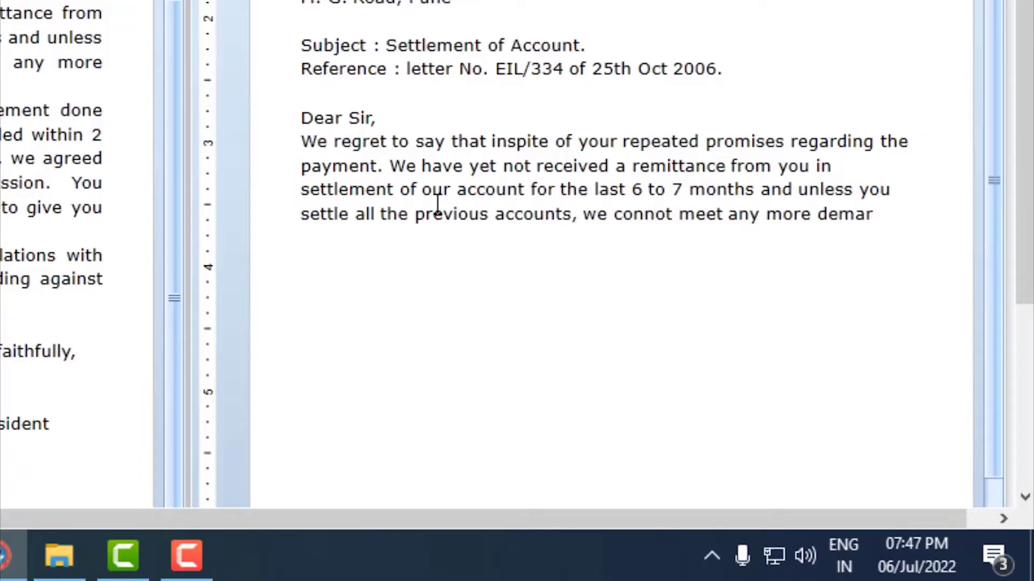
{"action": "key", "text": "BackSpace"}
{"action": "type", "text": "nds from you."}
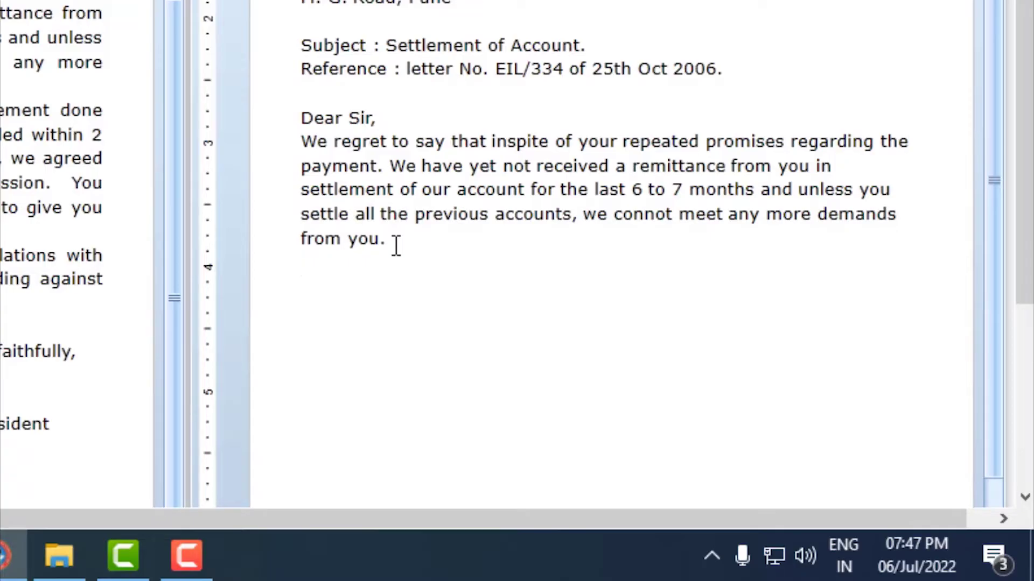
Type the second paragraph on settling accounts within 2 months and the discount and credit advantages
{"action": "type", "text": "You kn"}
{"action": "type", "text": "ow it very well the"}
{"action": "key", "text": "BackSpace"}
{"action": "type", "text": "at acco"}
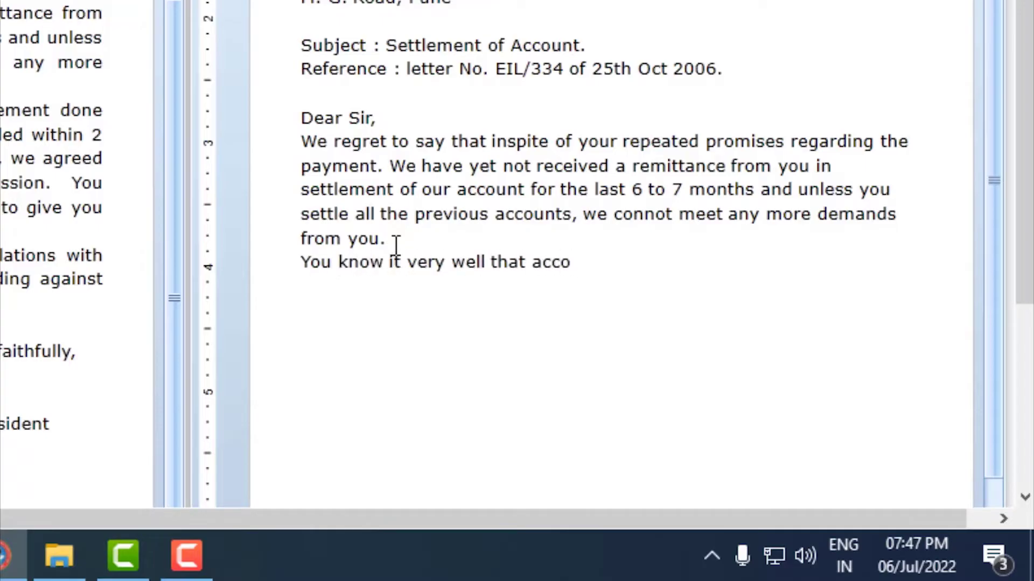
{"action": "type", "text": "rding to the agreement done be"}
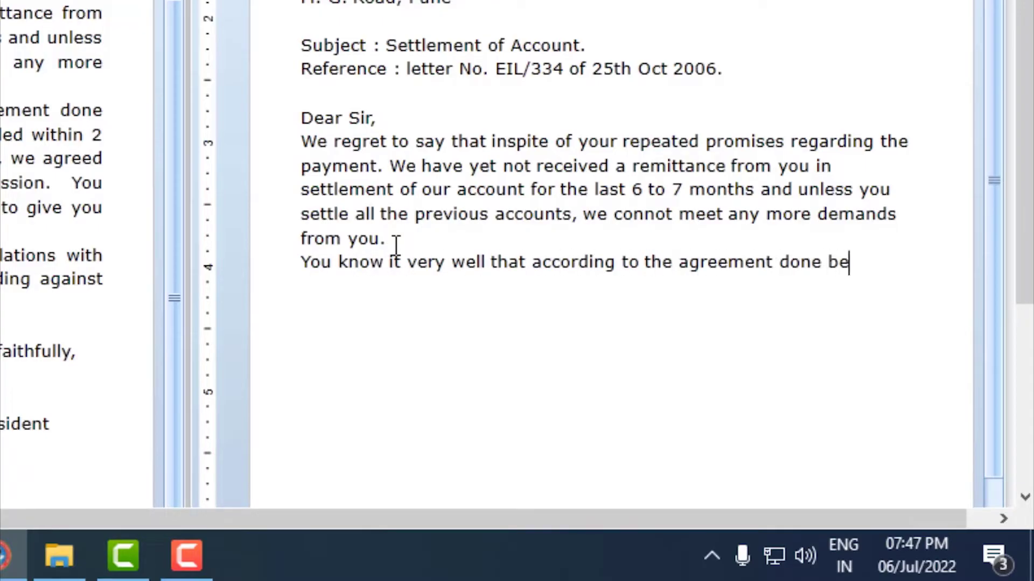
{"action": "type", "text": "tween you and ourselves, "}
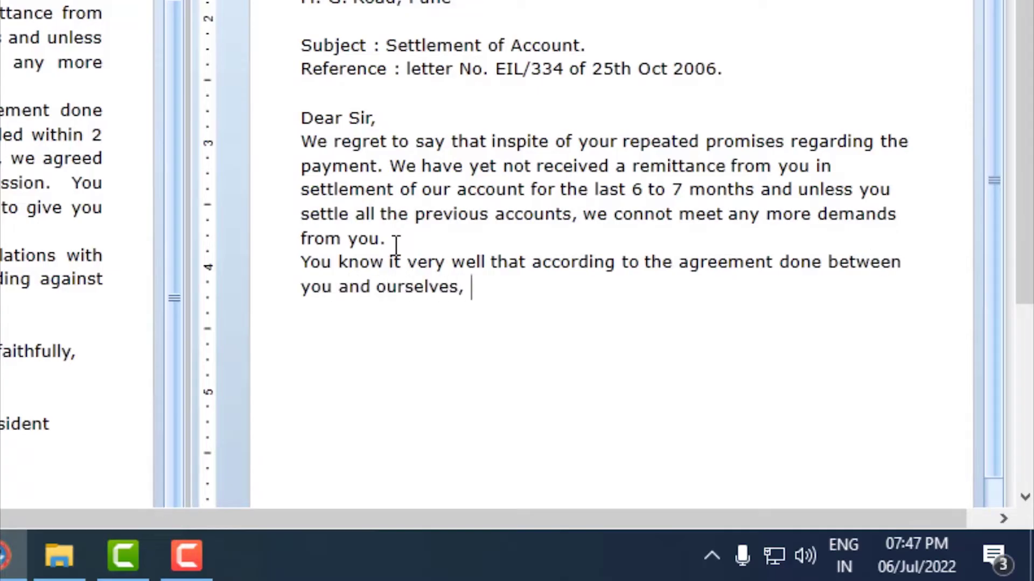
{"action": "type", "text": "all the accounts must be sttled within 2 "}
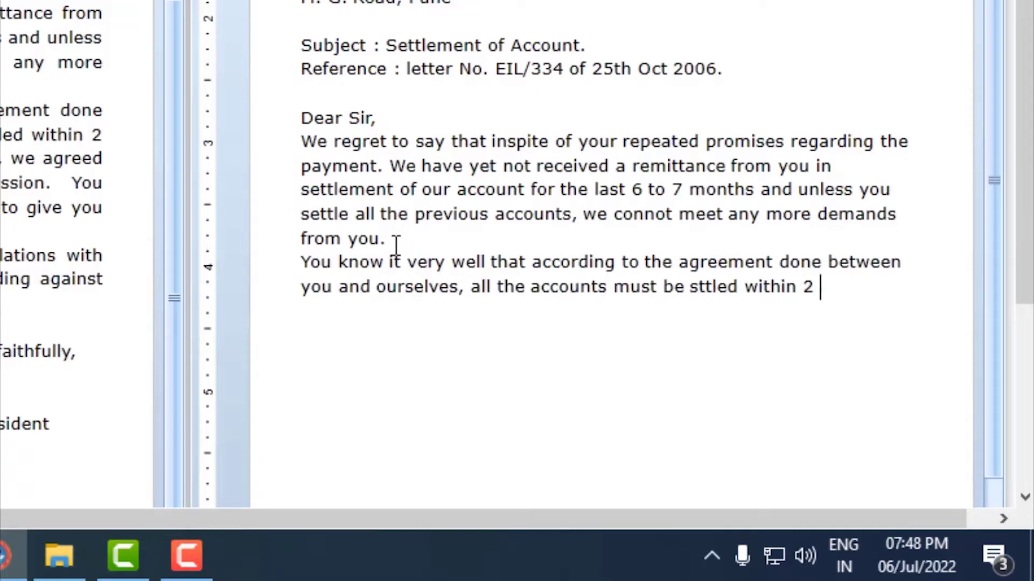
{"action": "type", "text": "months. and"}
{"action": "key", "text": "BackSpace"}
{"action": "key", "text": "BackSpace"}
{"action": "key", "text": "BackSpace"}
{"action": "type", "text": "And if you meet "}
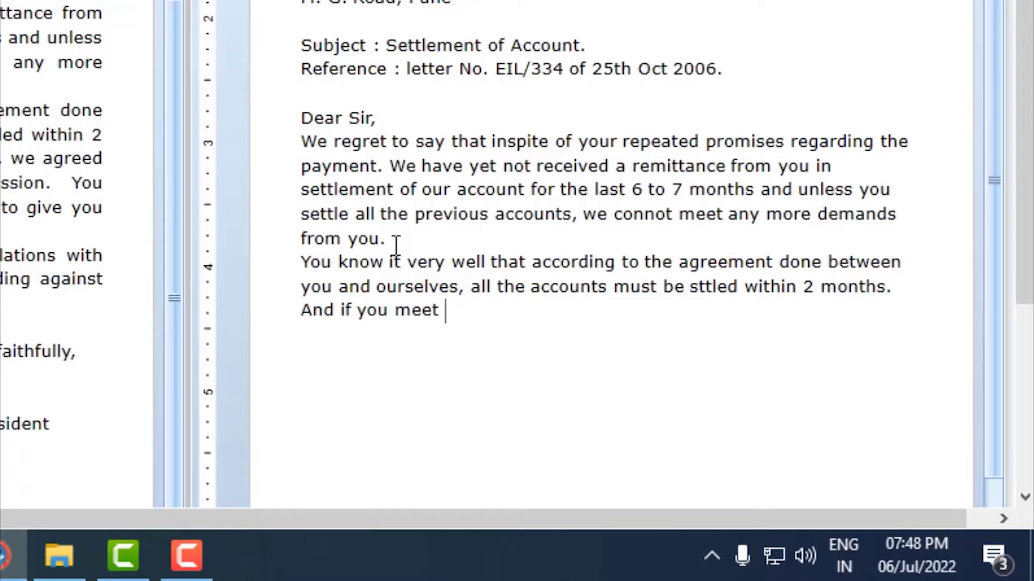
{"action": "type", "text": "your lbligations"}
{"action": "key", "text": "ctrl+shift+Left"}
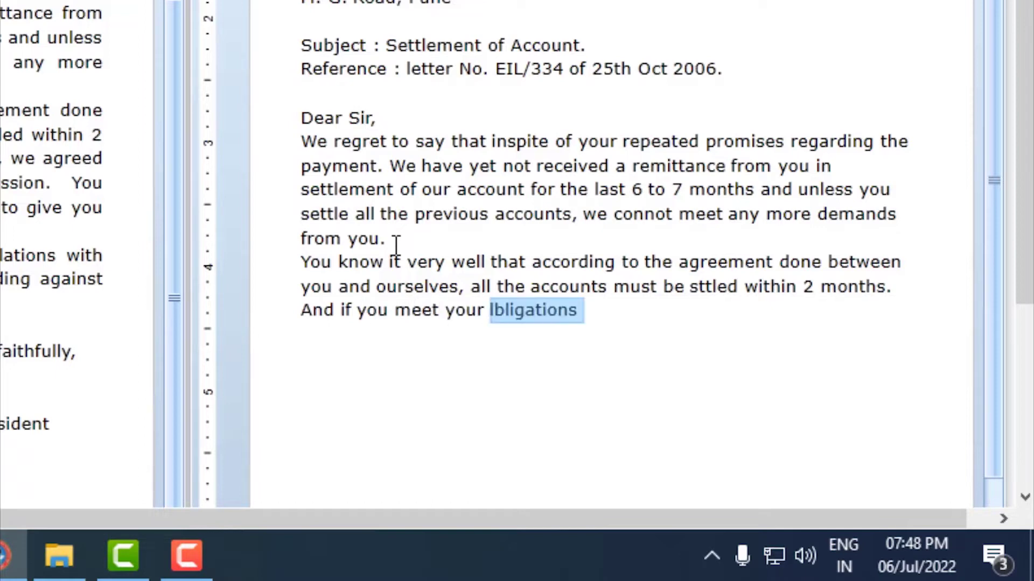
{"action": "type", "text": "obligations strictly to ti"}
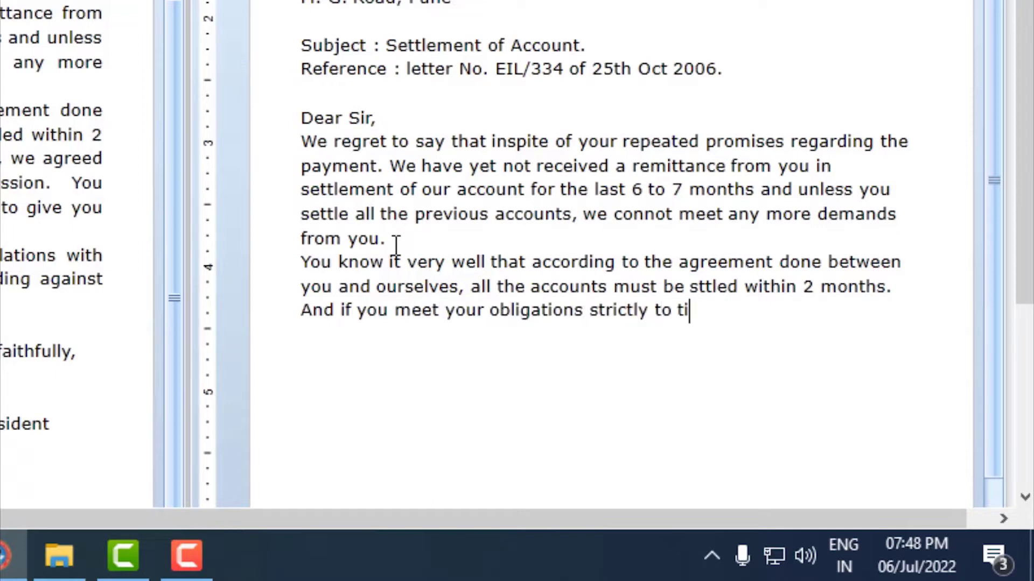
{"action": "type", "text": "me, we agreed to give you c"}
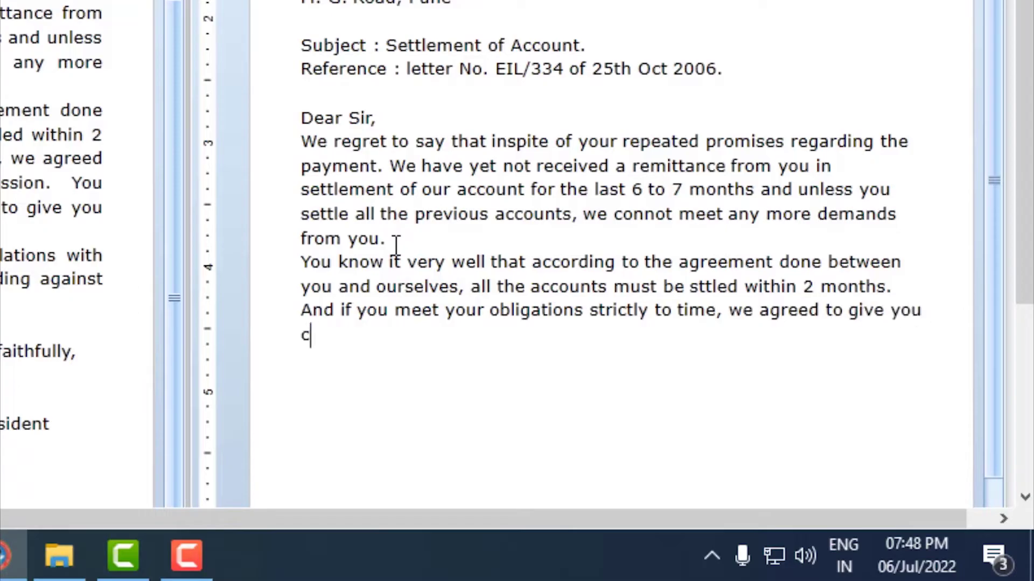
{"action": "type", "text": "ertain advantages like disco"}
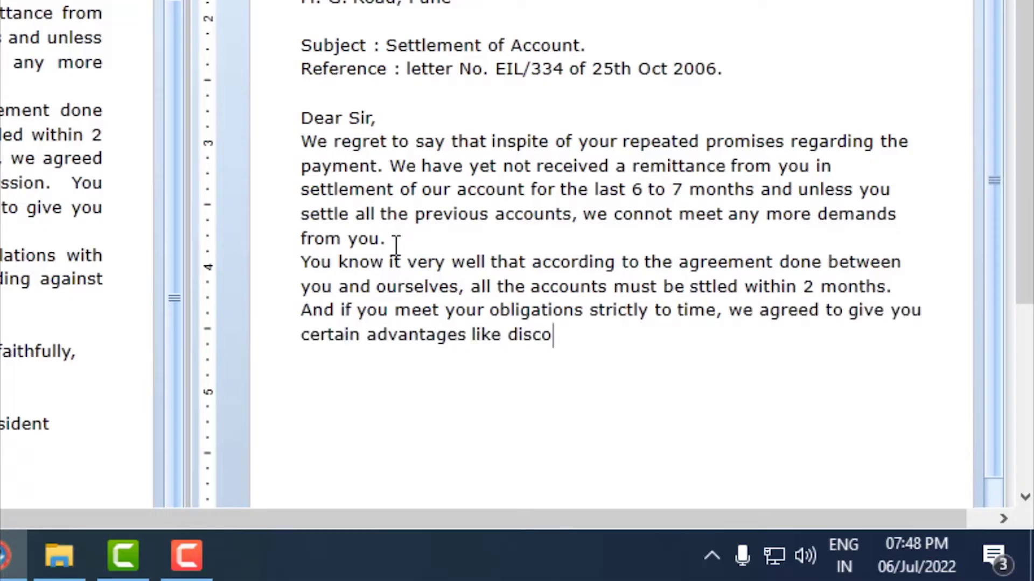
{"action": "type", "text": "unt and commission. You have "}
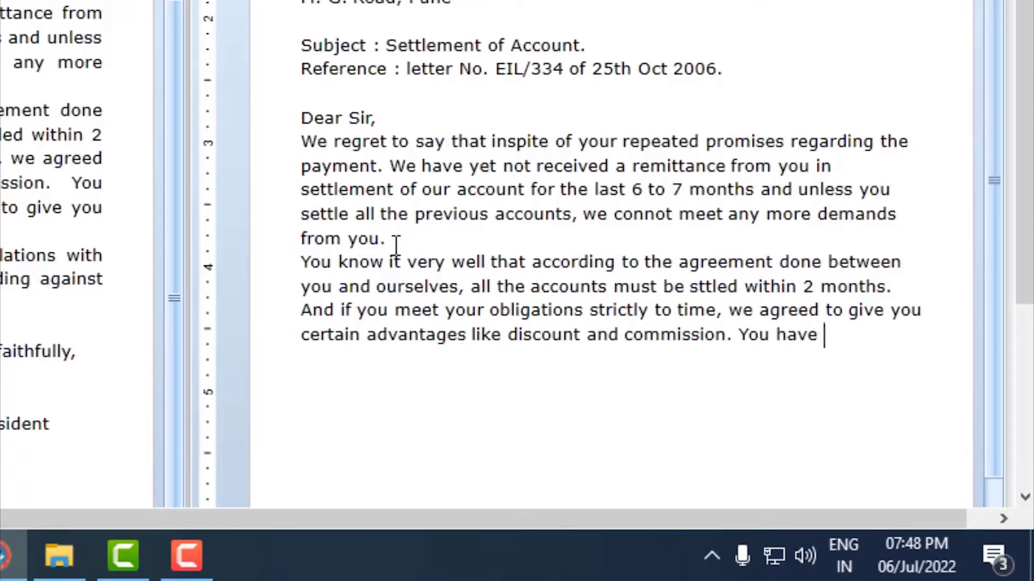
{"action": "type", "text": "filed to settle the account, so i"}
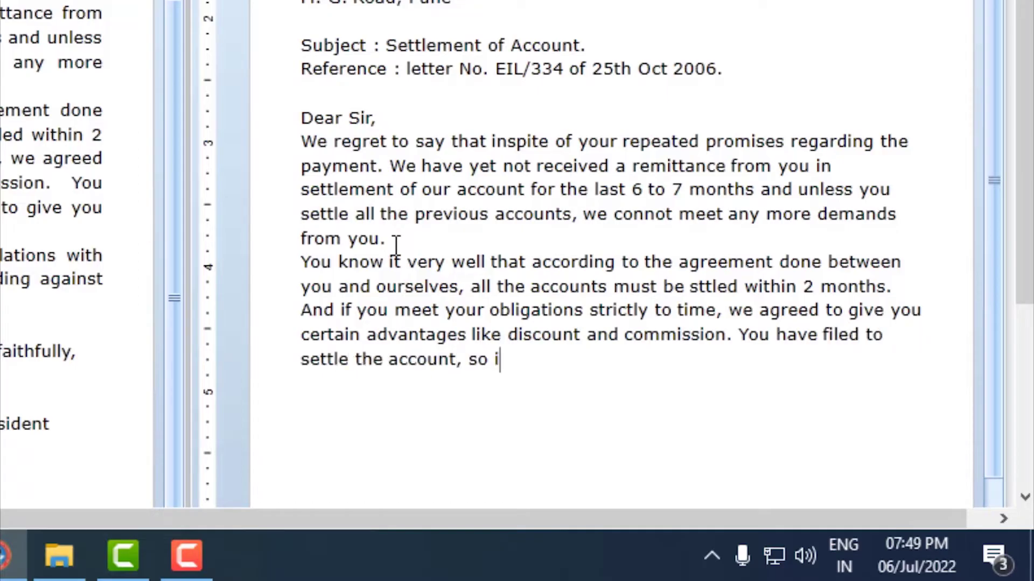
{"action": "type", "text": "t is impossible for us to "}
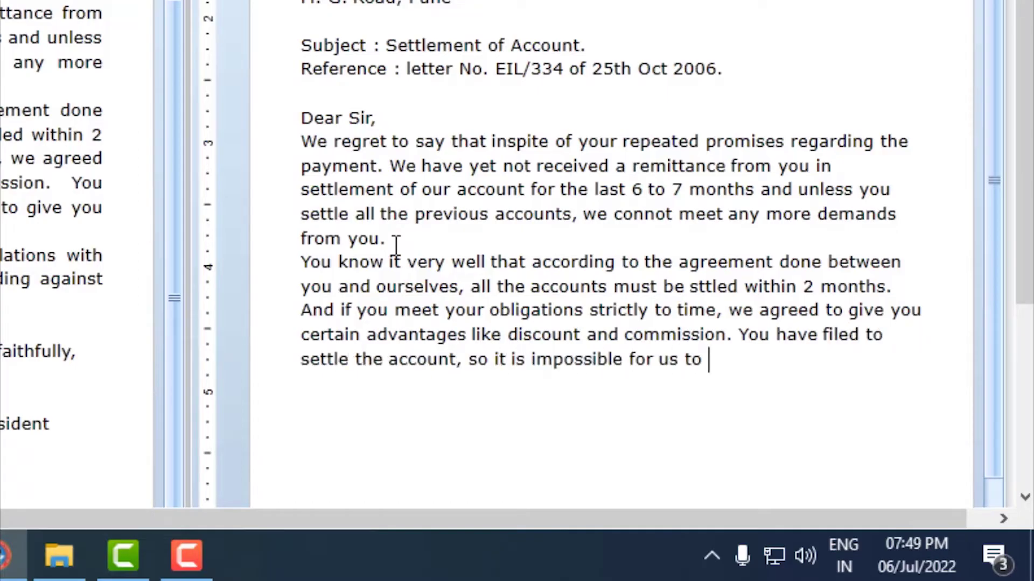
{"action": "type", "text": "give you extended credit which"}
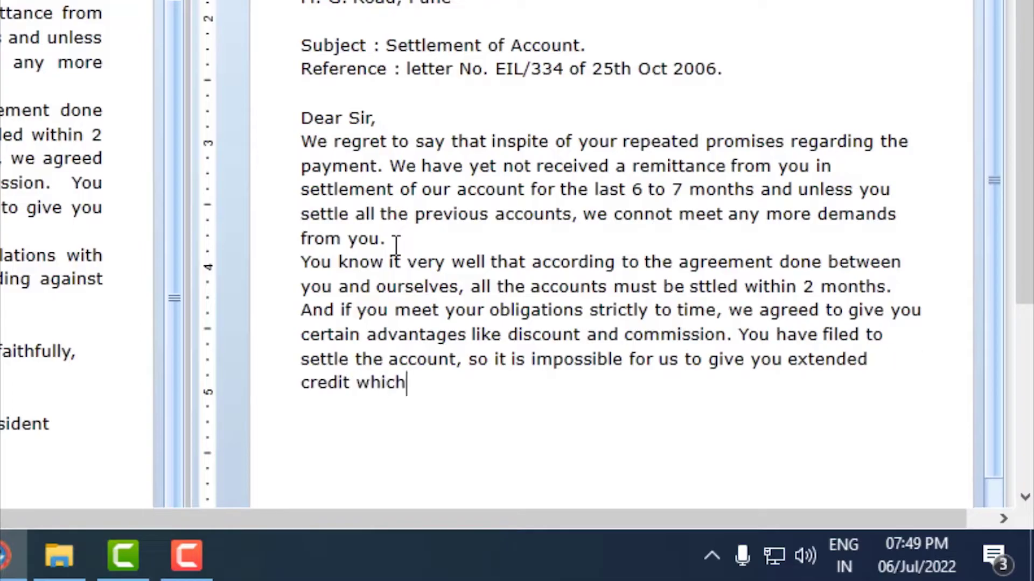
{"action": "type", "text": " is desired by you."}
Add a paragraph: 'Please note that we want to develop business relations… send the cheque for the amount outstanding.'
{"action": "key", "text": "Return"}
{"action": "type", "text": "Pl"}
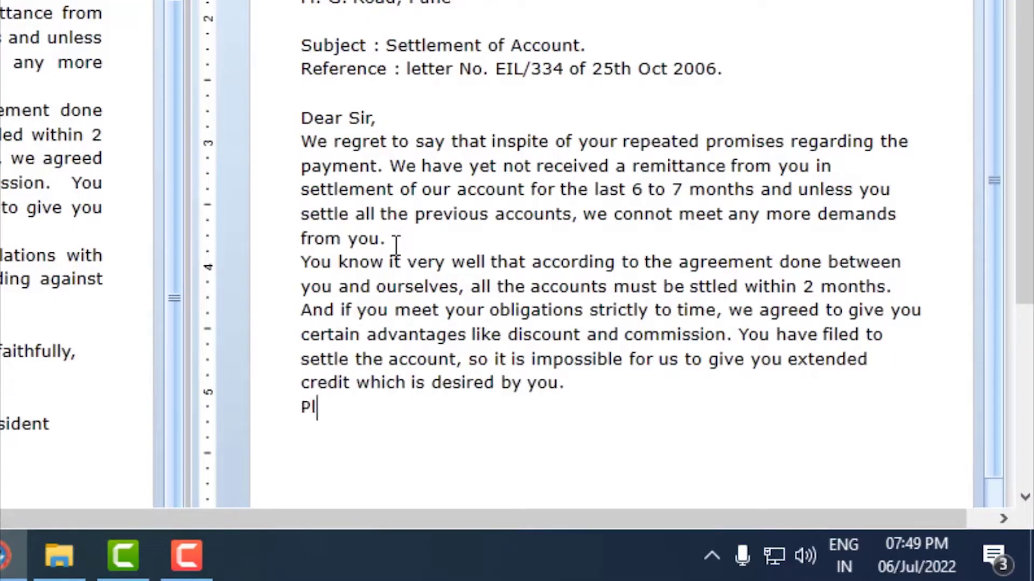
{"action": "type", "text": "ease note that we want to de"}
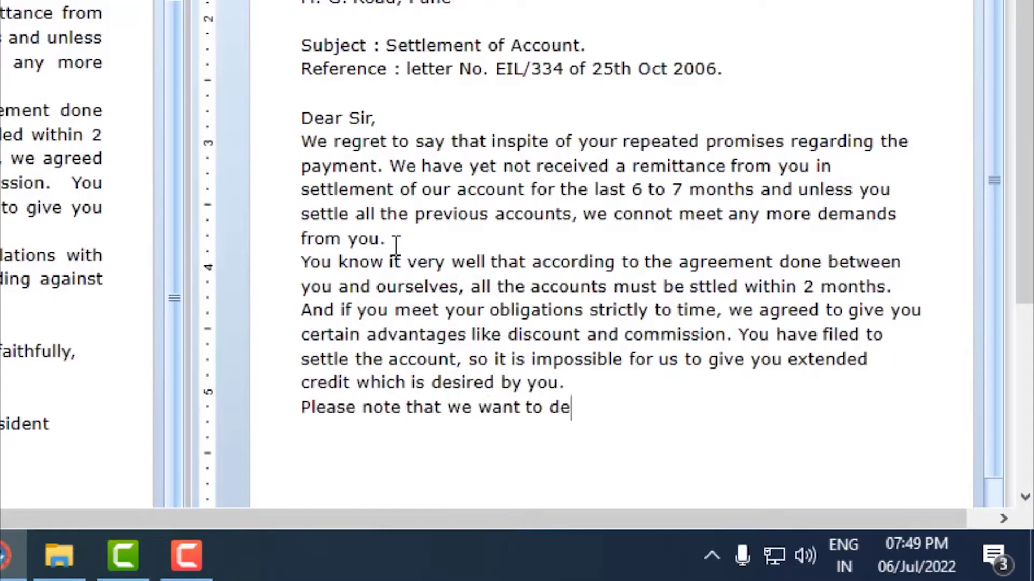
{"action": "type", "text": "velop business relations with "}
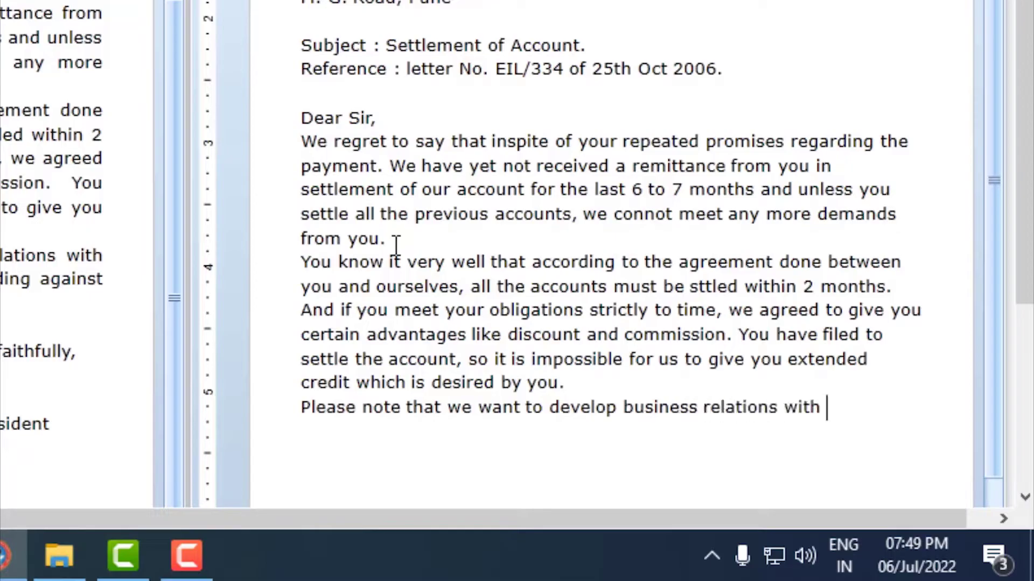
{"action": "type", "text": "you. So kindly send the chequ"}
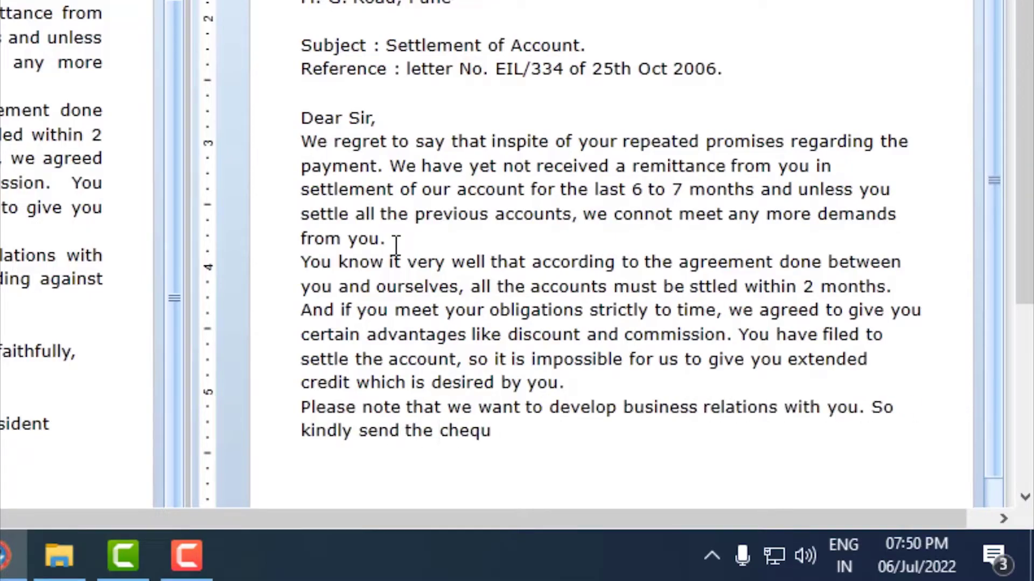
{"action": "type", "text": "e for the amount outstanding ag"}
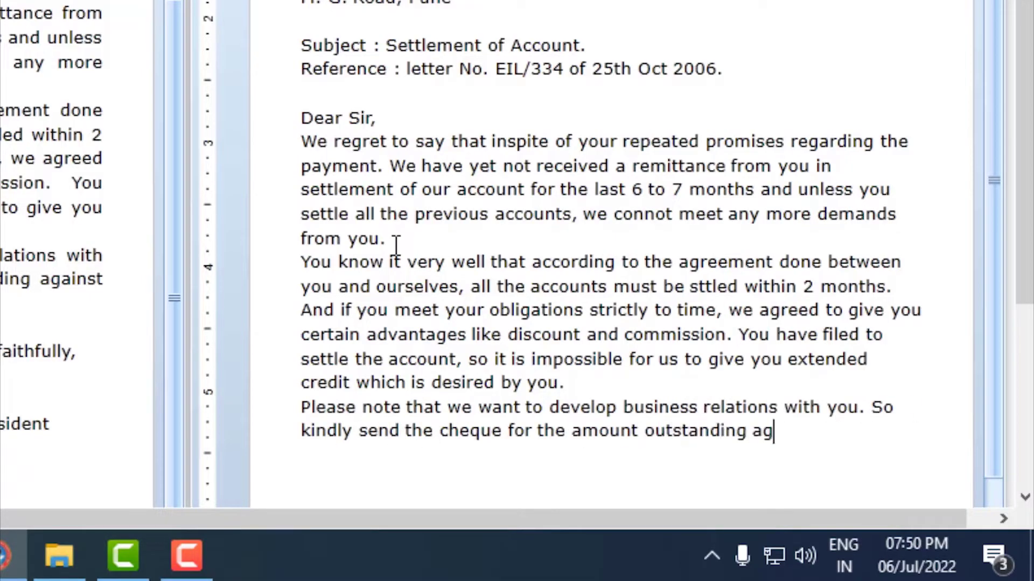
{"action": "type", "text": "ainsst you."}
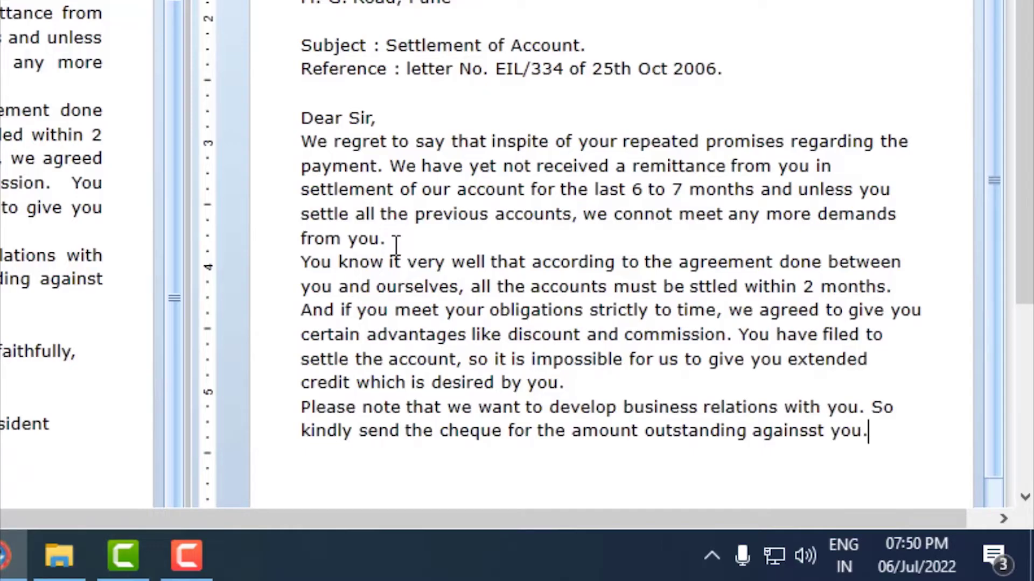
{"action": "scroll", "coordinate": [964, 397], "scroll_direction": "down", "scroll_amount": 2}
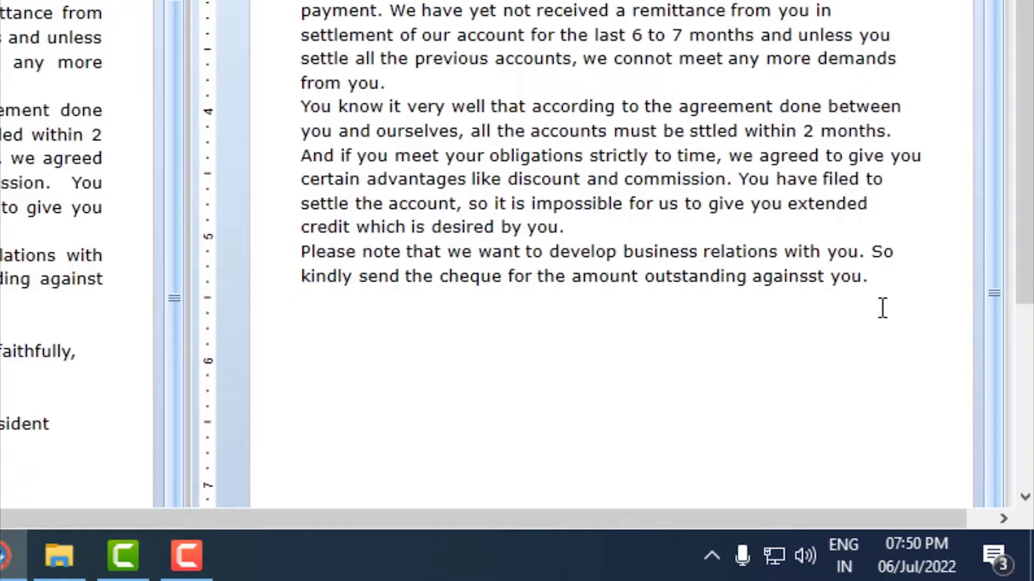
Type the closing 'Thanking you.' followed by 'Yours faithfully,'
{"action": "type", "text": "thna"}
{"action": "key", "text": "BackSpace"}
{"action": "key", "text": "BackSpace"}
{"action": "key", "text": "BackSpace"}
{"action": "key", "text": "BackSpace"}
{"action": "type", "text": "hn"}
{"action": "key", "text": "BackSpace"}
{"action": "type", "text": "ani"}
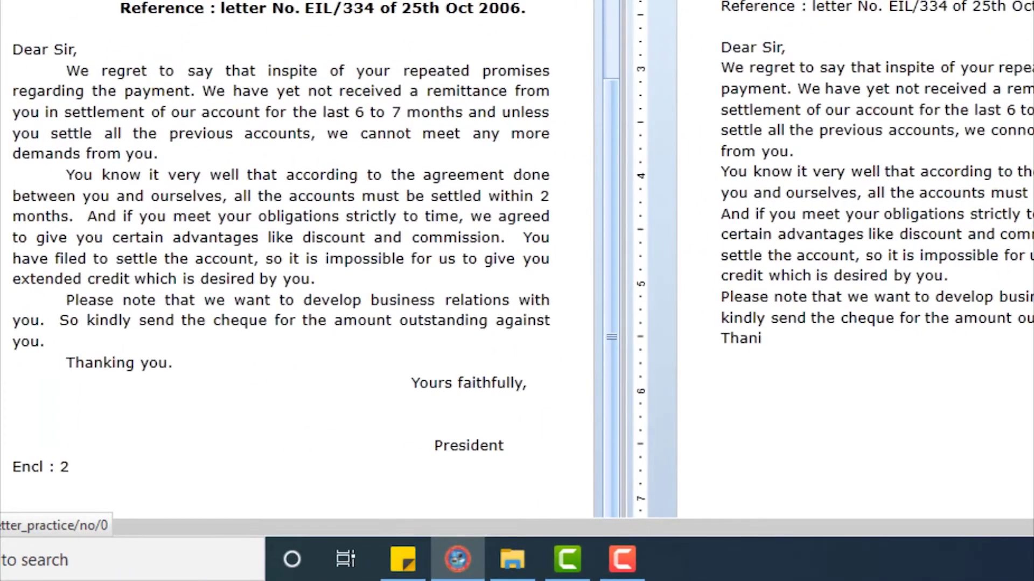
{"action": "key", "text": "BackSpace"}
{"action": "type", "text": "ki"}
{"action": "type", "text": "ng "}
{"action": "type", "text": "you. "}
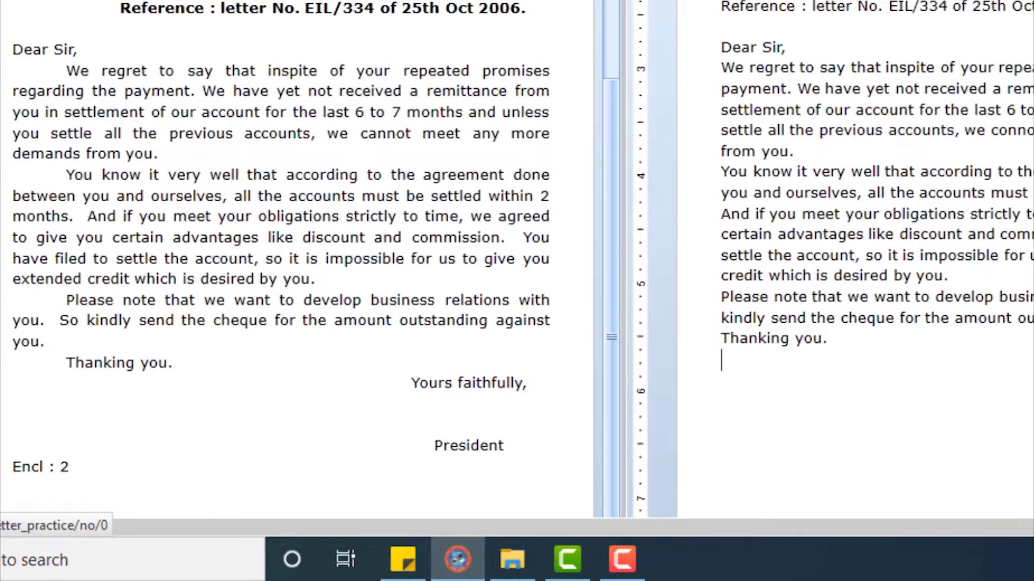
{"action": "type", "text": "Yours "}
{"action": "type", "text": "faith"}
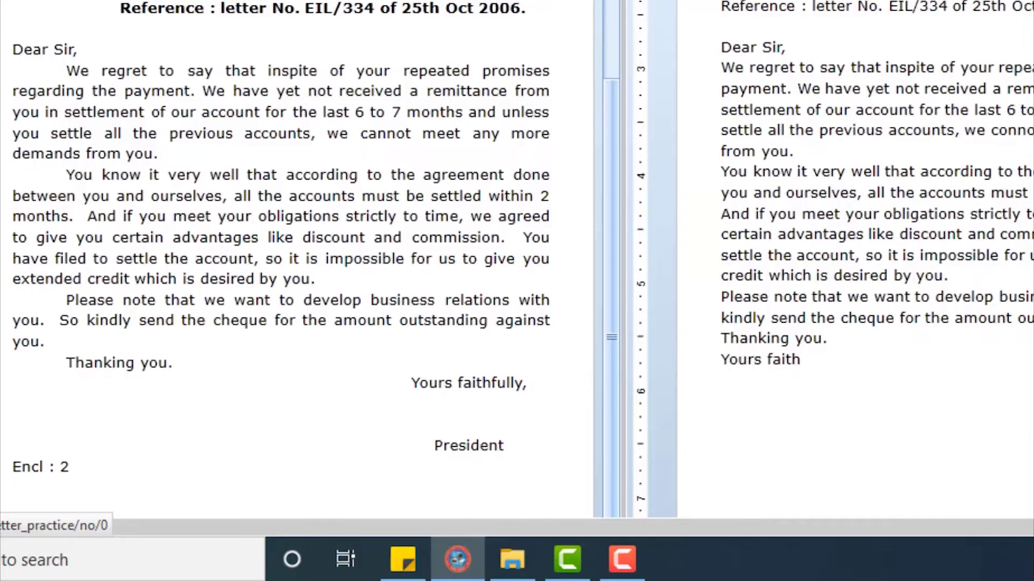
{"action": "type", "text": "ll"}
{"action": "type", "text": "y,"}
{"action": "key", "text": "Return"}
Add 'President' after a signature gap, then 'Encl : 2' on the last line
{"action": "key", "text": "Return"}
{"action": "key", "text": "BackSpace"}
{"action": "key", "text": "BackSpace"}
{"action": "key", "text": "Return"}
{"action": "key", "text": "Return"}
{"action": "type", "text": "Pre"}
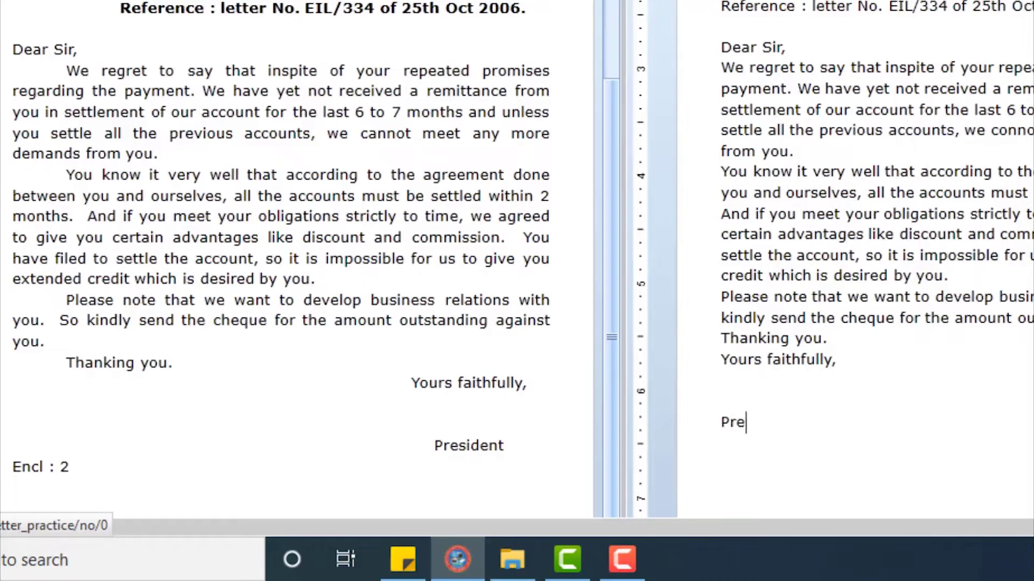
{"action": "type", "text": "s"}
{"action": "type", "text": "ident"}
{"action": "key", "text": "Return"}
{"action": "type", "text": "Enc"}
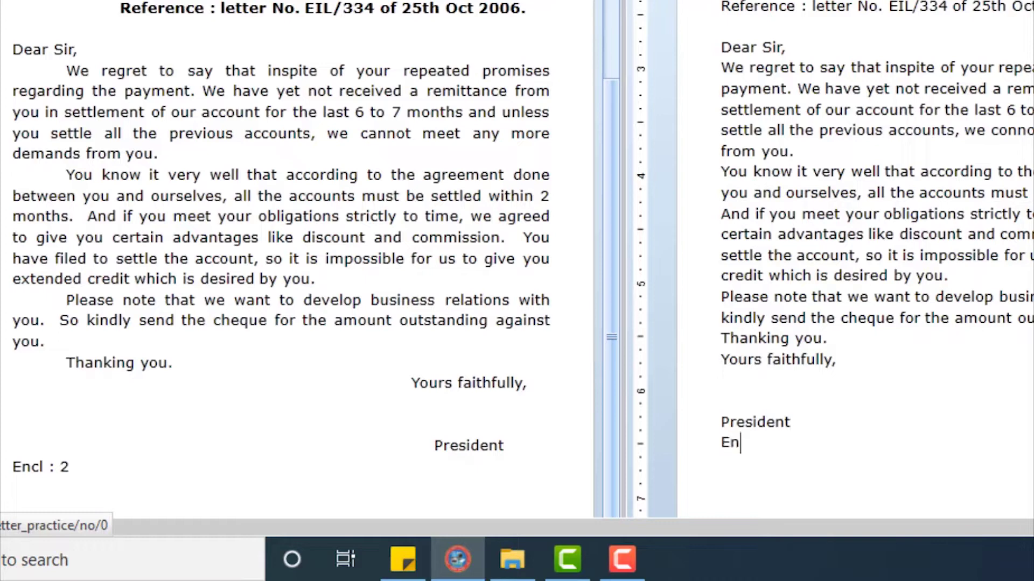
{"action": "type", "text": "l : "}
{"action": "type", "text": "2"}
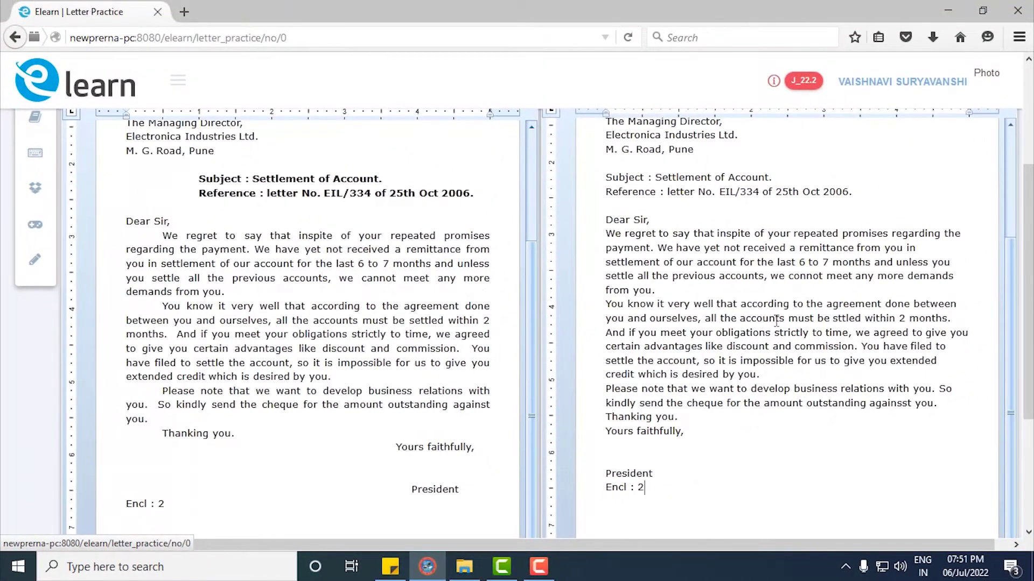
{"action": "scroll", "coordinate": [457, 312], "scroll_direction": "up", "scroll_amount": 5}
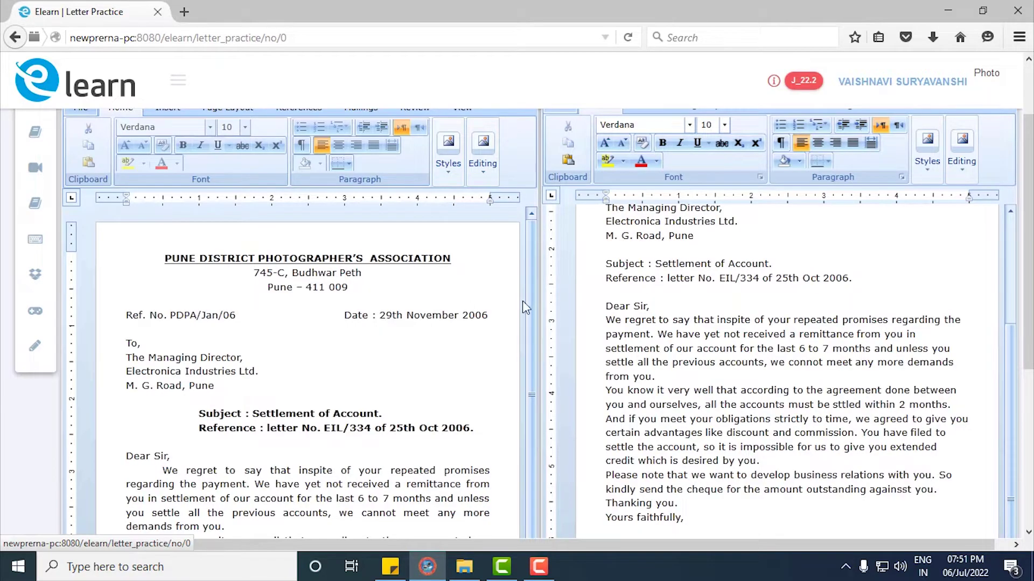
{"action": "scroll", "coordinate": [946, 350], "scroll_direction": "up", "scroll_amount": 5}
{"action": "scroll", "coordinate": [715, 396], "scroll_direction": "up", "scroll_amount": 3}
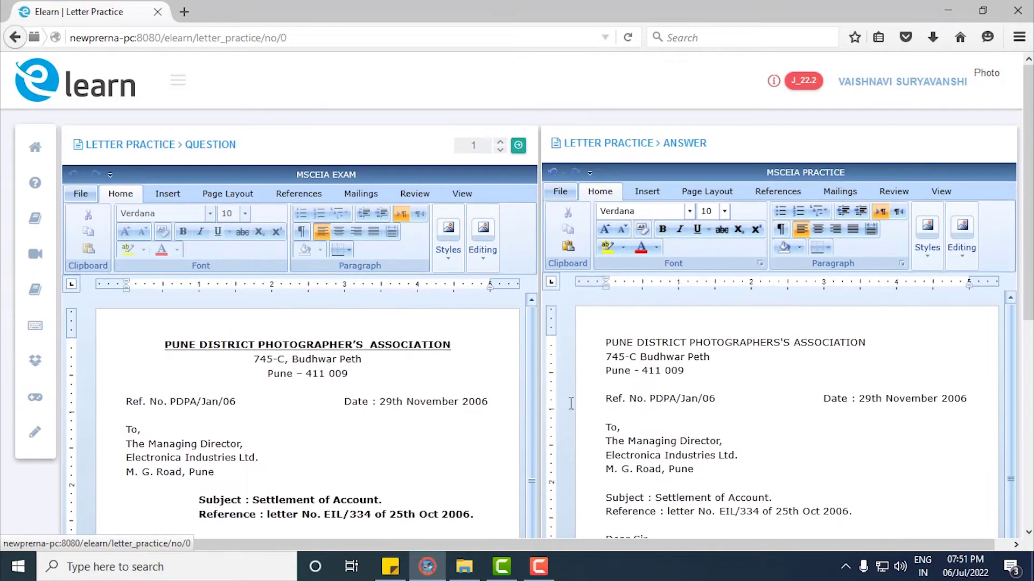
{"action": "double_click", "coordinate": [445, 400]}
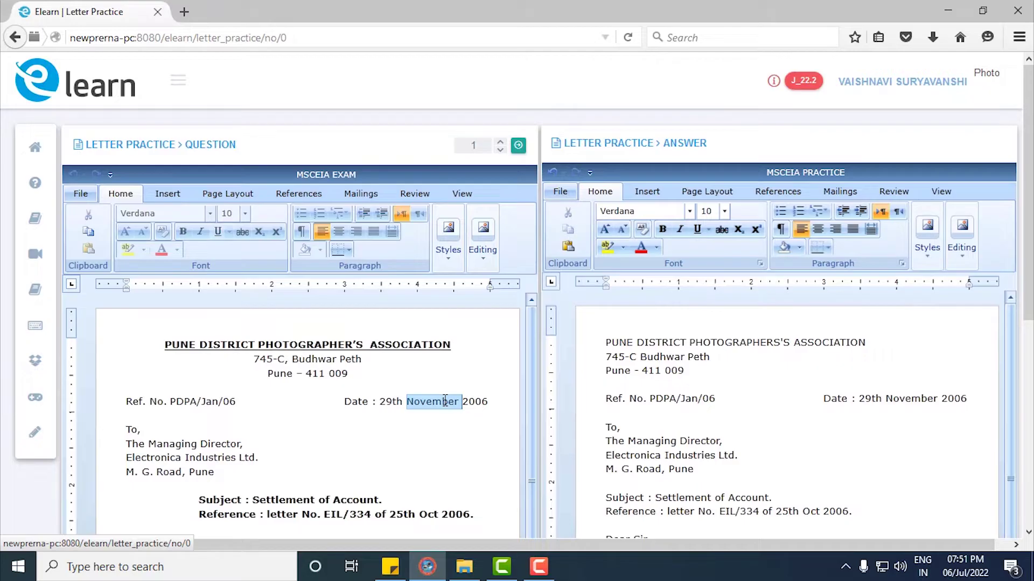
{"action": "scroll", "coordinate": [1029, 201], "scroll_direction": "down", "scroll_amount": 2}
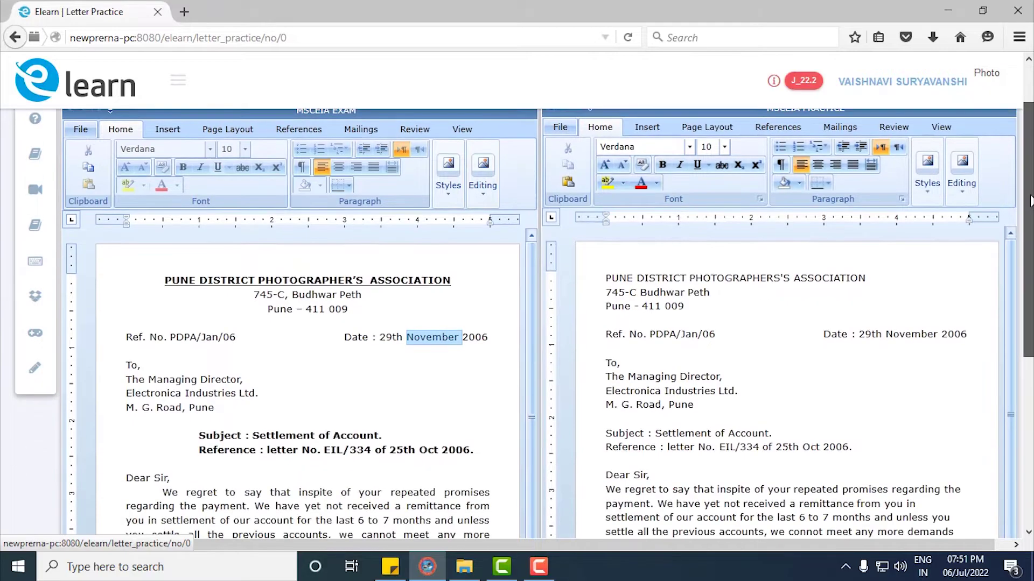
{"action": "scroll", "coordinate": [915, 242], "scroll_direction": "down", "scroll_amount": 1}
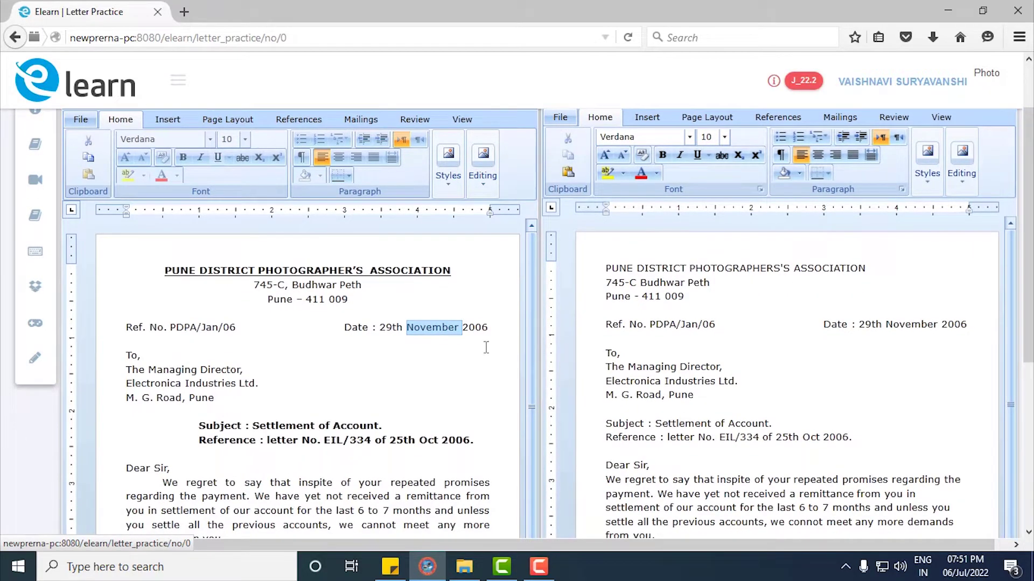
{"action": "left_click", "coordinate": [411, 359]}
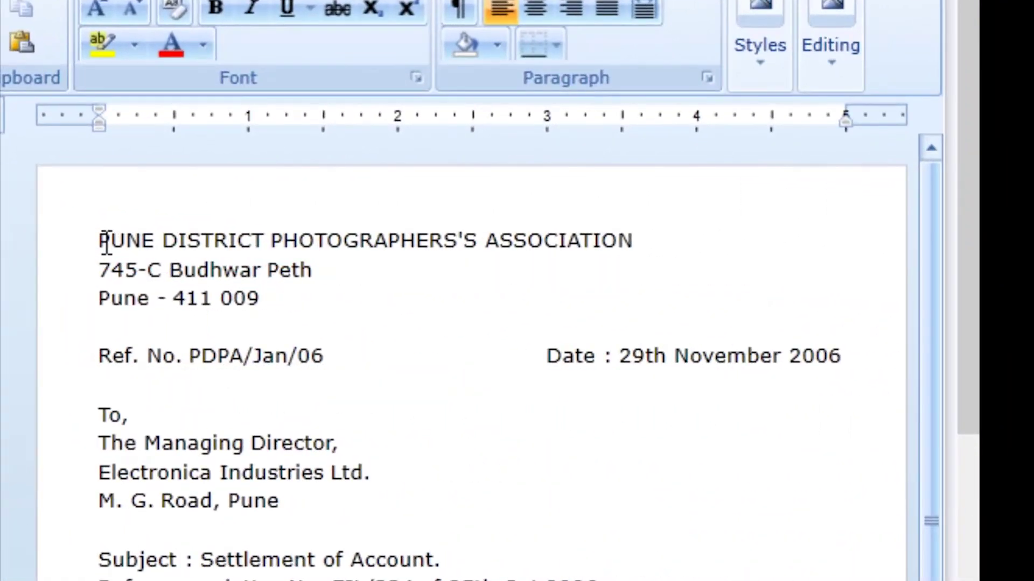
Centre the three letterhead lines of the answer letter
{"action": "double_click", "coordinate": [98, 244]}
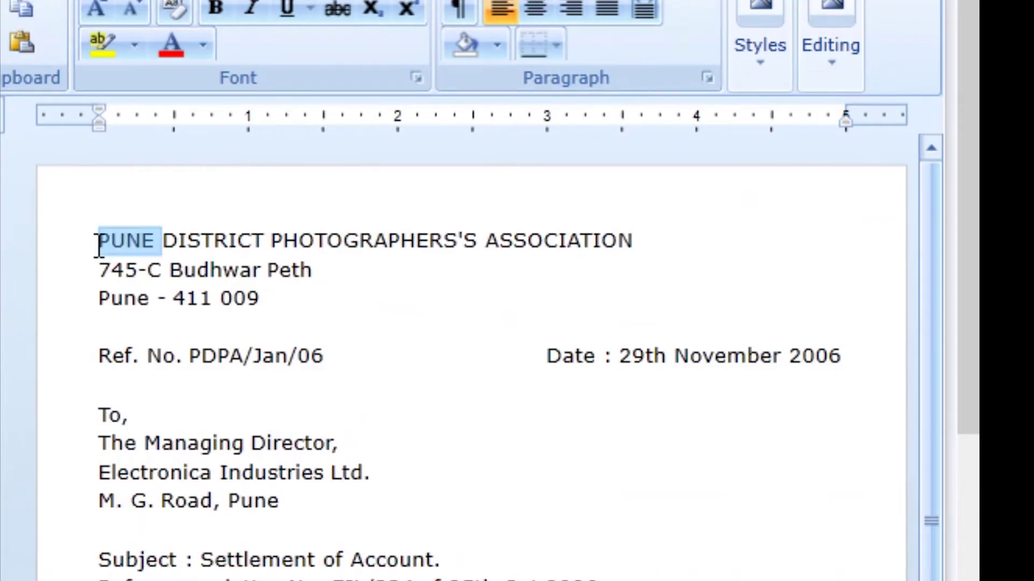
{"action": "left_click", "coordinate": [98, 243]}
{"action": "left_click_drag", "start_coordinate": [143, 277], "coordinate": [325, 305]}
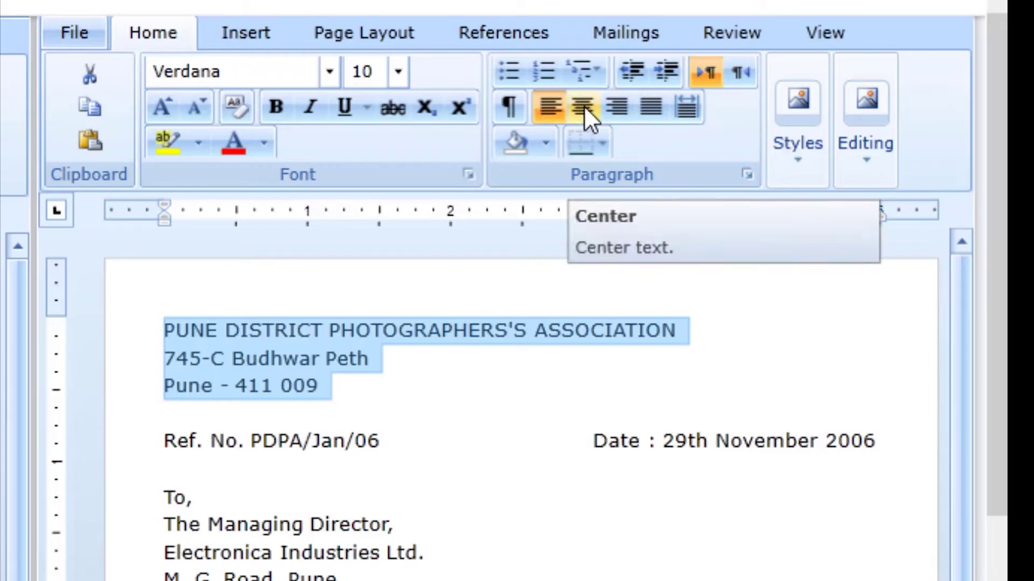
{"action": "left_click", "coordinate": [583, 106]}
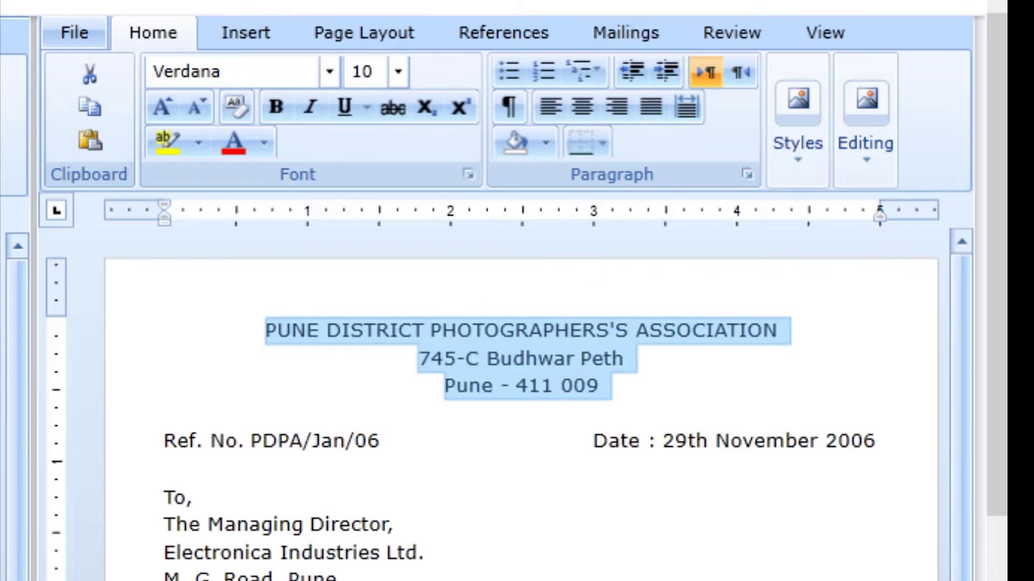
{"action": "left_click", "coordinate": [403, 358]}
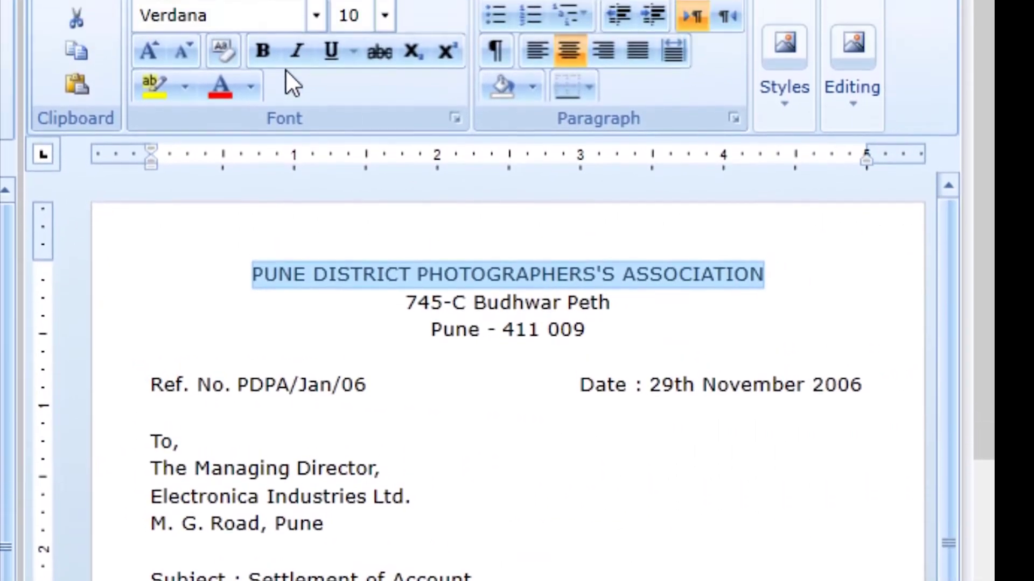
Make the PUNE DISTRICT PHOTOGRAPHERS'S ASSOCIATION heading bold and underlined
{"action": "left_click", "coordinate": [263, 51]}
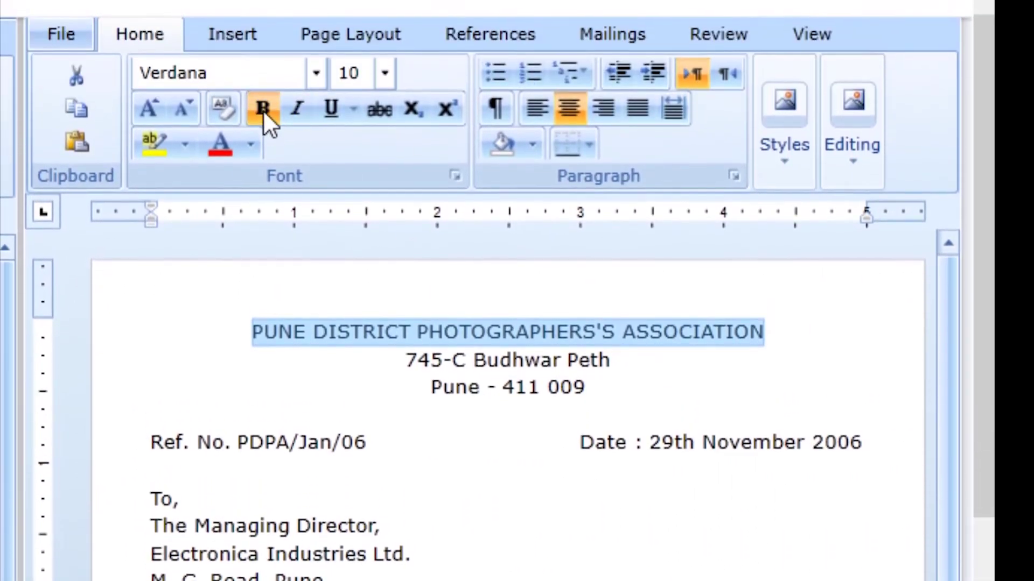
{"action": "left_click", "coordinate": [330, 109]}
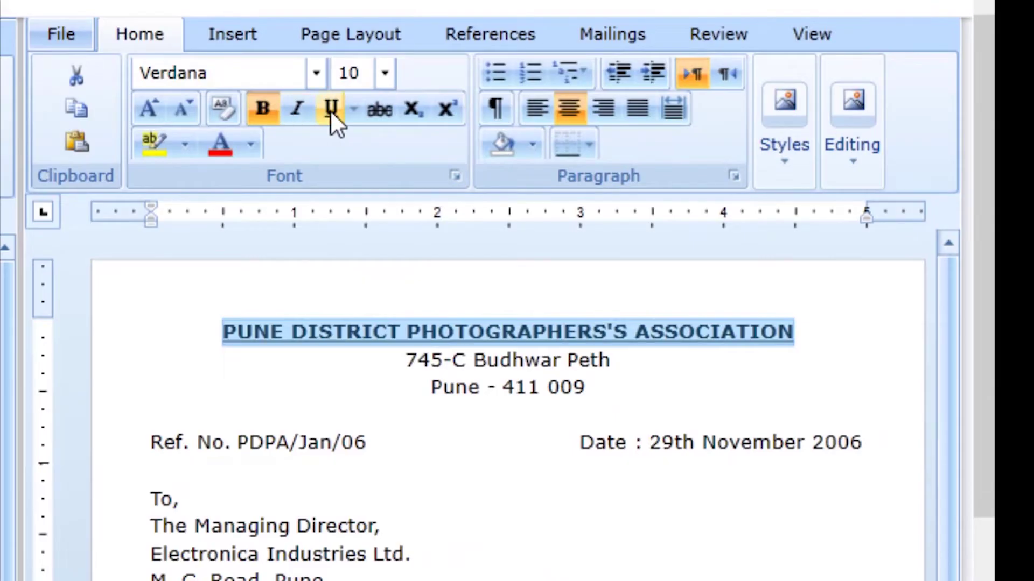
{"action": "scroll", "coordinate": [596, 459], "scroll_direction": "down", "scroll_amount": 3}
{"action": "left_click", "coordinate": [595, 459]}
{"action": "scroll", "coordinate": [595, 459], "scroll_direction": "up", "scroll_amount": 3}
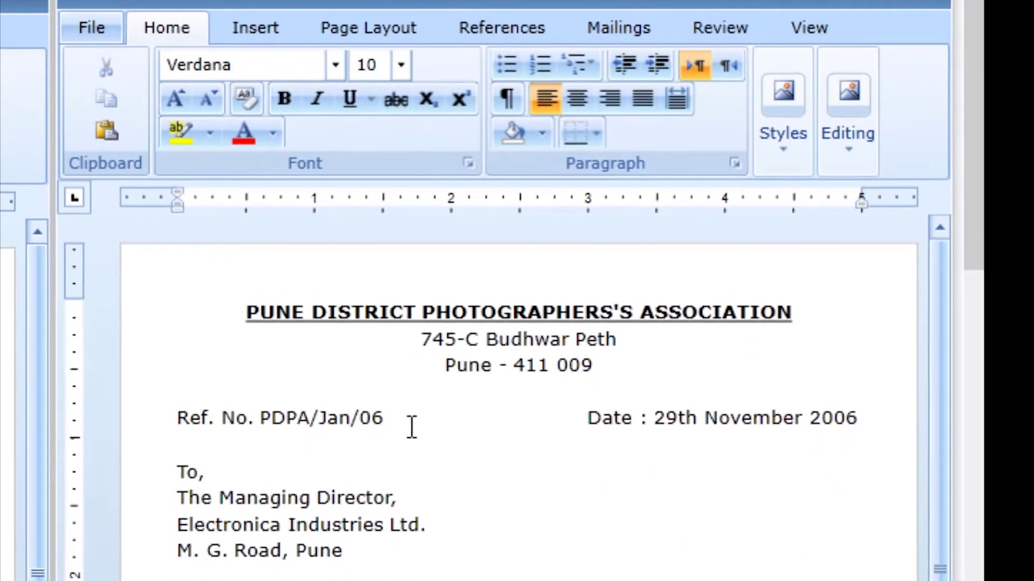
{"action": "double_click", "coordinate": [412, 428]}
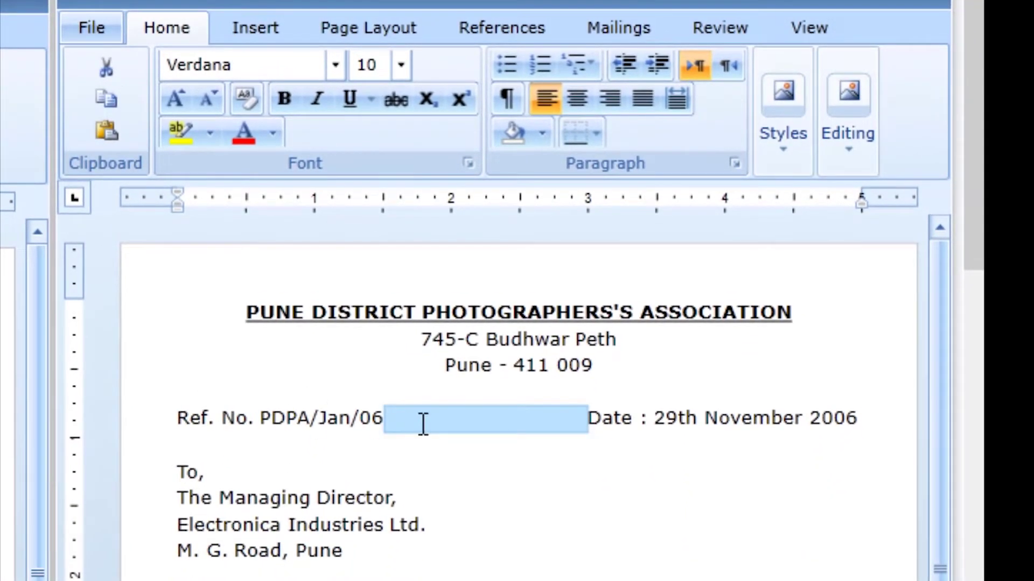
{"action": "scroll", "coordinate": [476, 422], "scroll_direction": "down", "scroll_amount": 2}
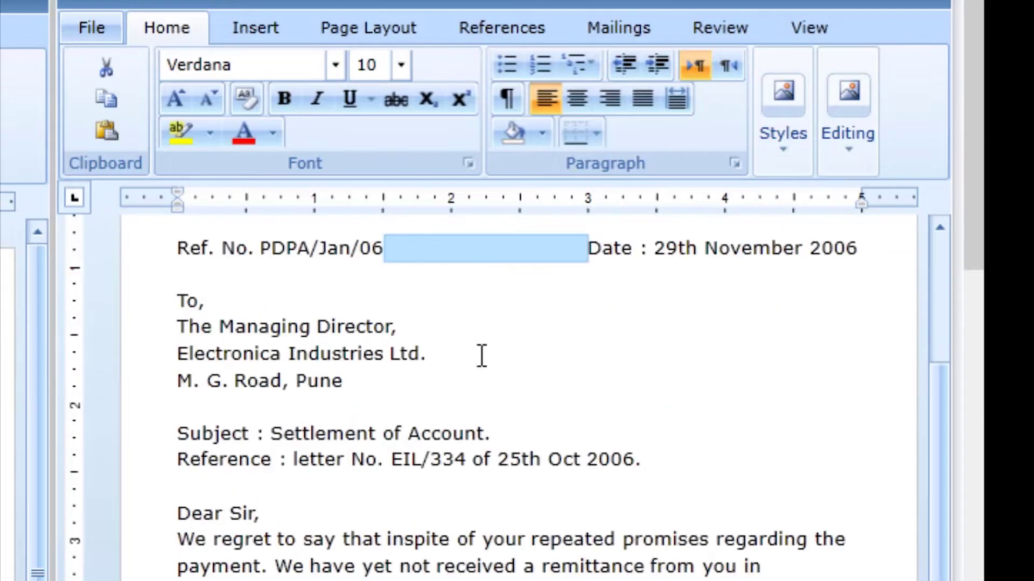
{"action": "left_click", "coordinate": [211, 276]}
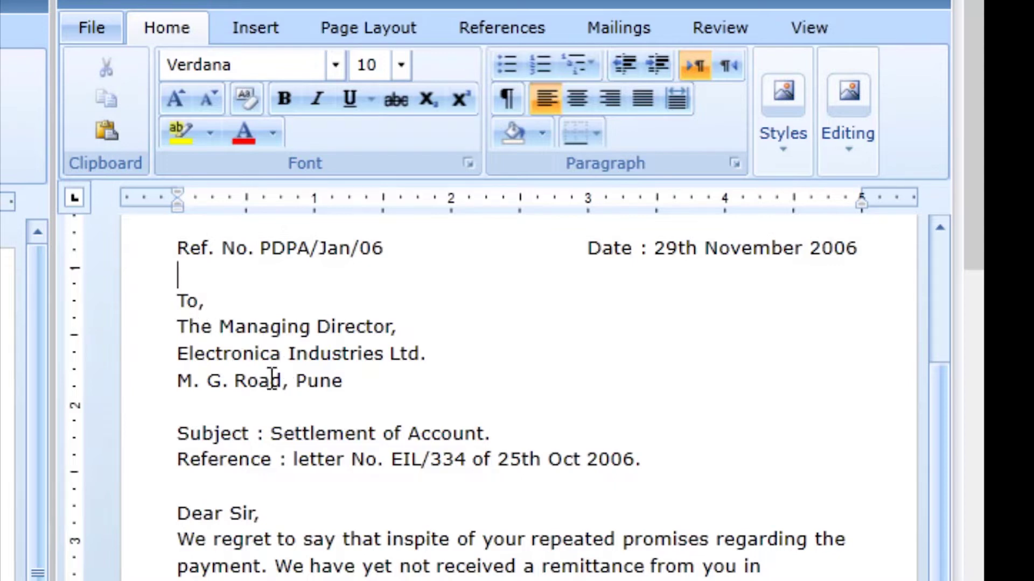
{"action": "left_click", "coordinate": [209, 407]}
{"action": "scroll", "coordinate": [209, 408], "scroll_direction": "down", "scroll_amount": 2}
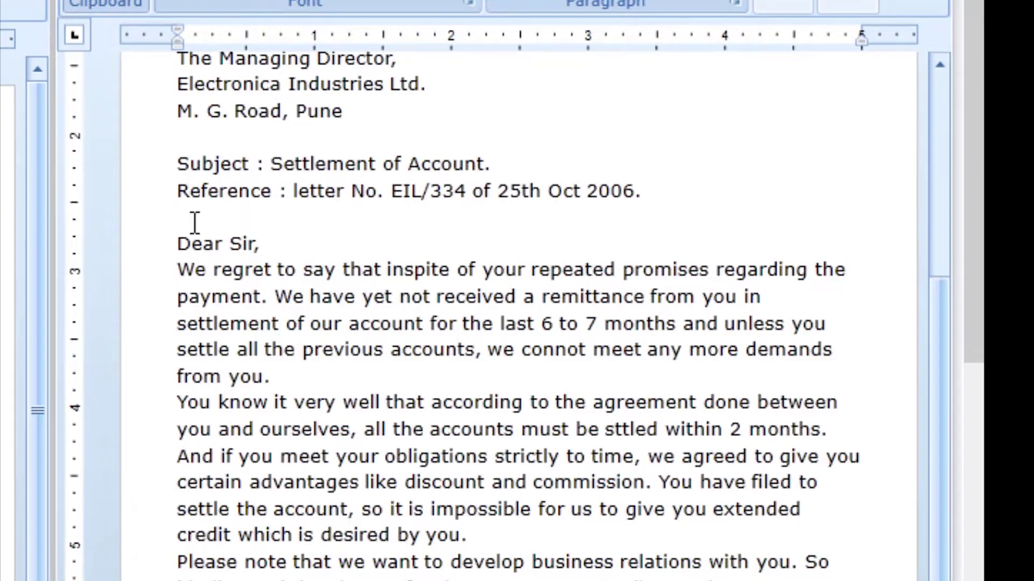
{"action": "left_click", "coordinate": [195, 222]}
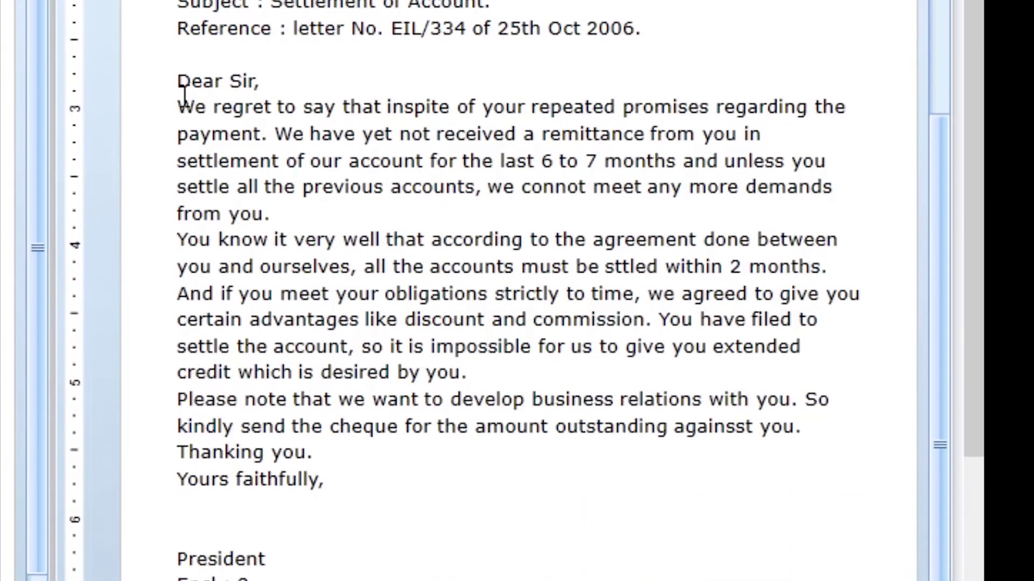
{"action": "mouse_move", "coordinate": [177, 81]}
{"action": "left_mouse_down"}
{"action": "mouse_move", "coordinate": [283, 159]}
{"action": "mouse_move", "coordinate": [324, 450]}
{"action": "left_mouse_up"}
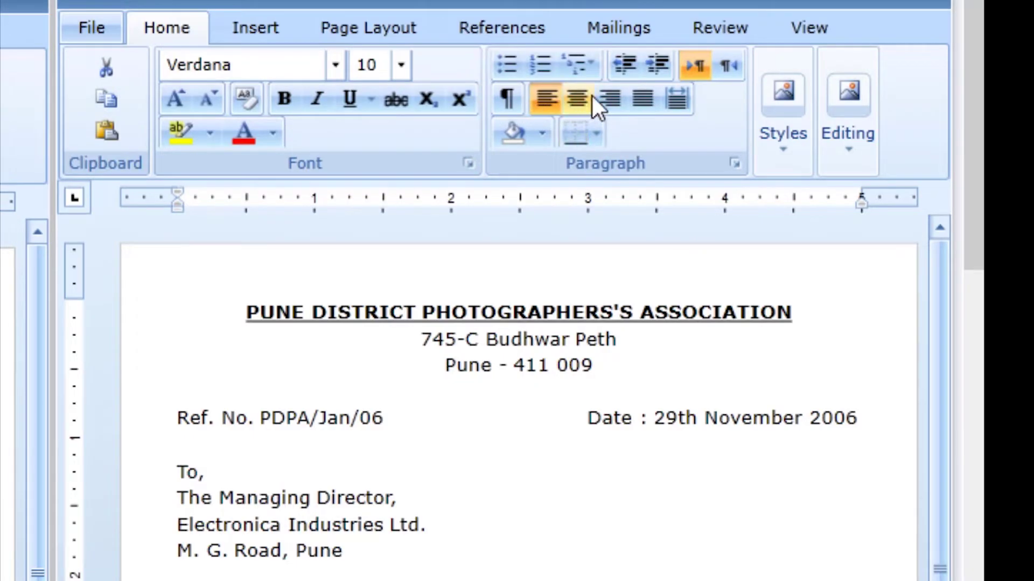
Justify the answer letter's body paragraphs from Dear Sir onward to both margins
{"action": "left_click", "coordinate": [641, 98]}
{"action": "scroll", "coordinate": [651, 243], "scroll_direction": "down", "scroll_amount": 3}
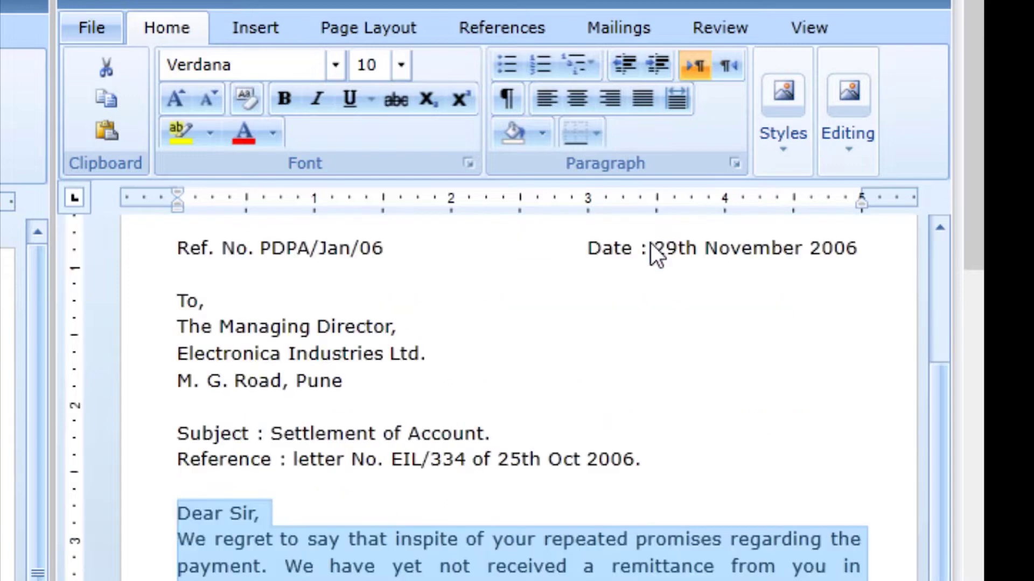
{"action": "scroll", "coordinate": [654, 264], "scroll_direction": "down", "scroll_amount": 3}
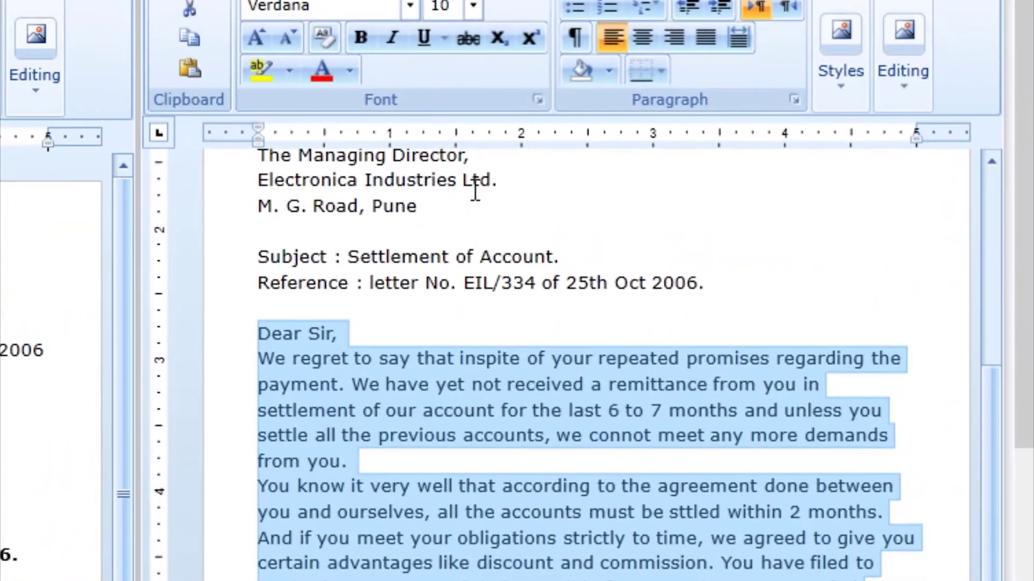
{"action": "left_click", "coordinate": [702, 39]}
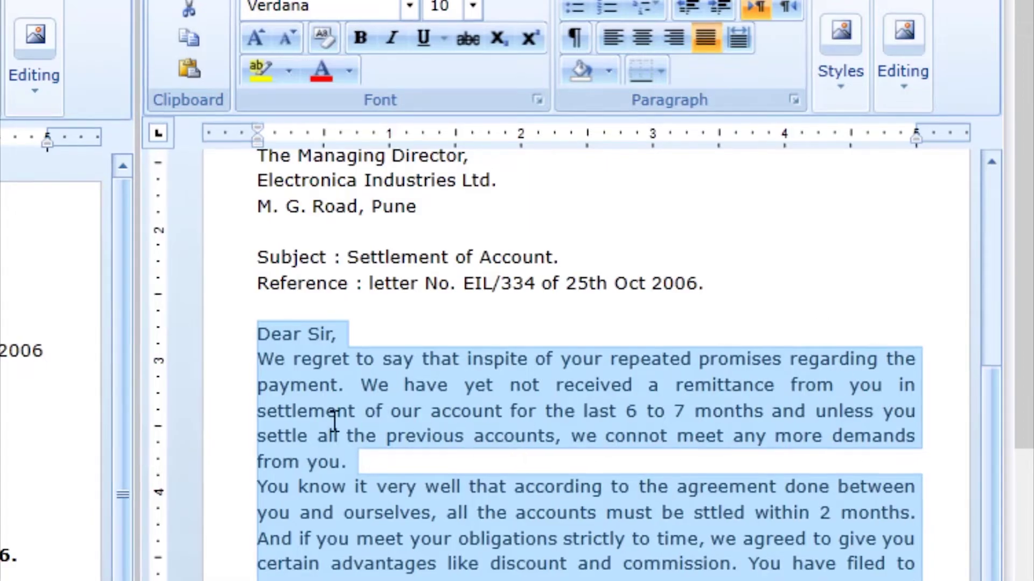
{"action": "left_click", "coordinate": [338, 410]}
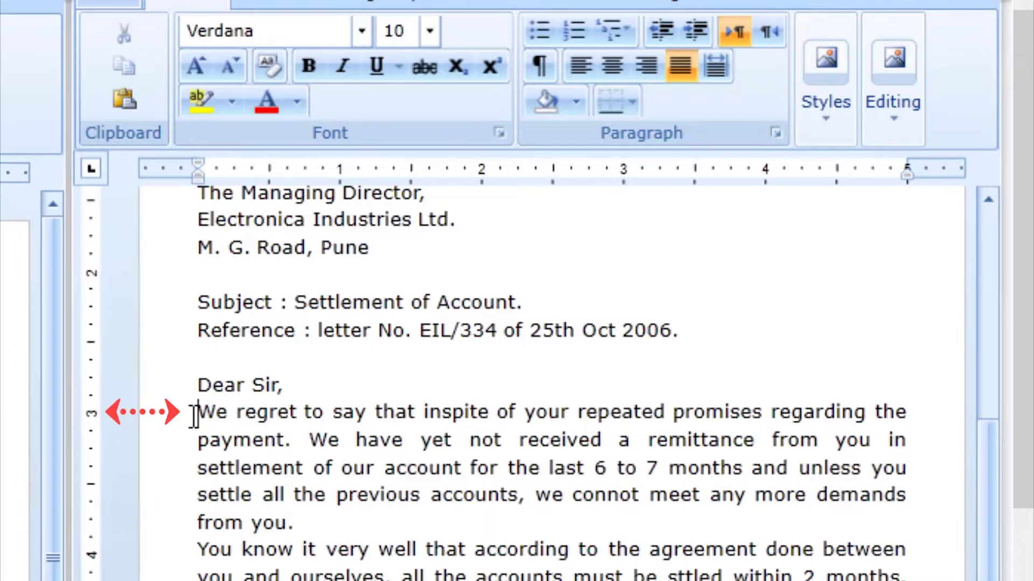
Indent the first lines of the We regret, You know and Please note paragraphs
{"action": "key", "text": "Tab"}
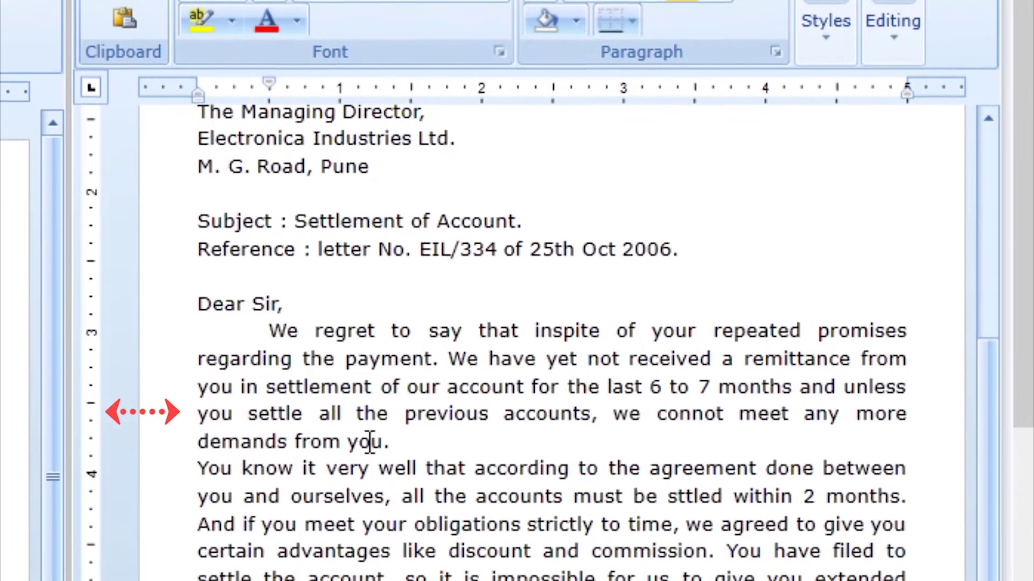
{"action": "left_click", "coordinate": [409, 444]}
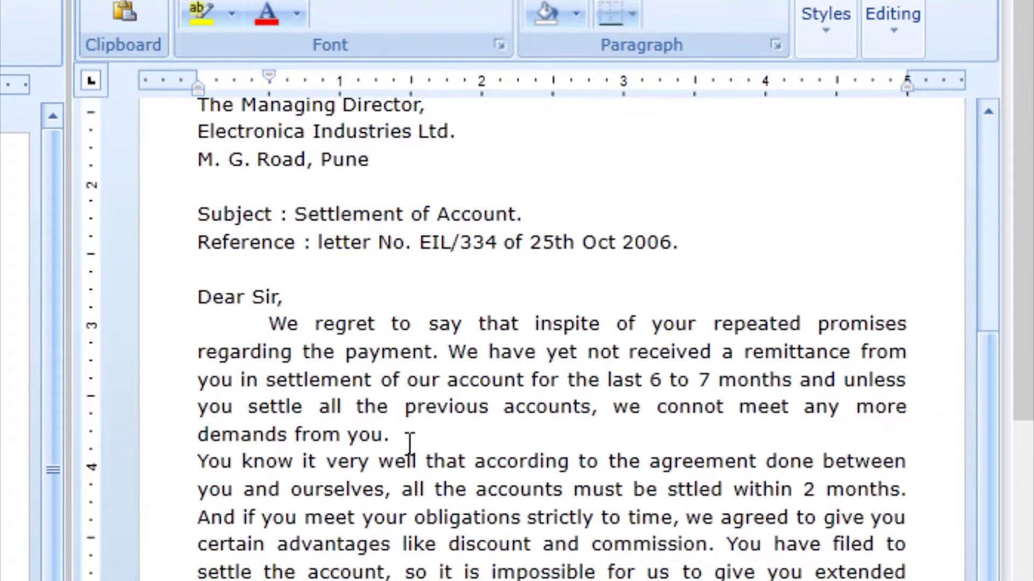
{"action": "left_click", "coordinate": [200, 467]}
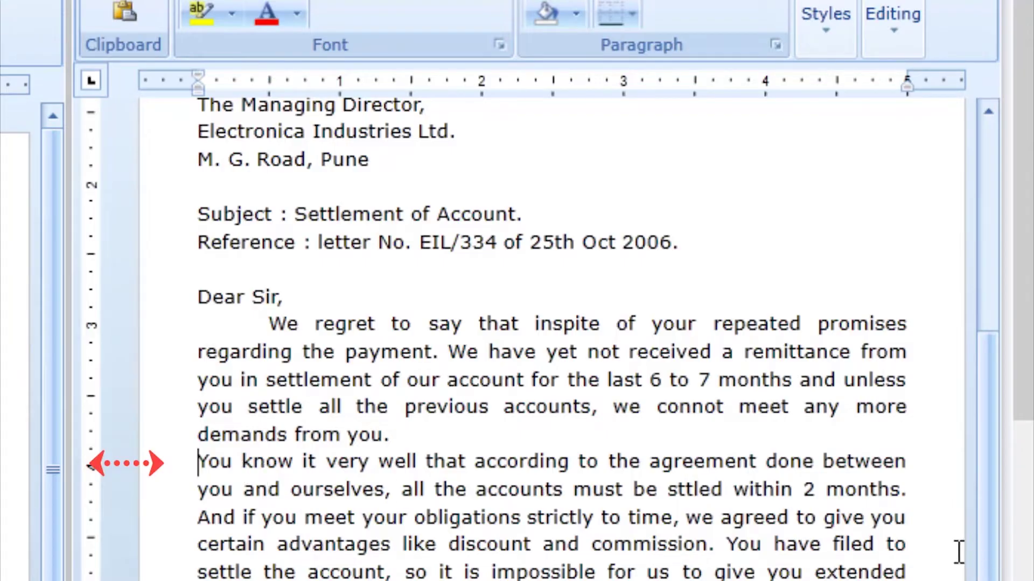
{"action": "key", "text": "Tab"}
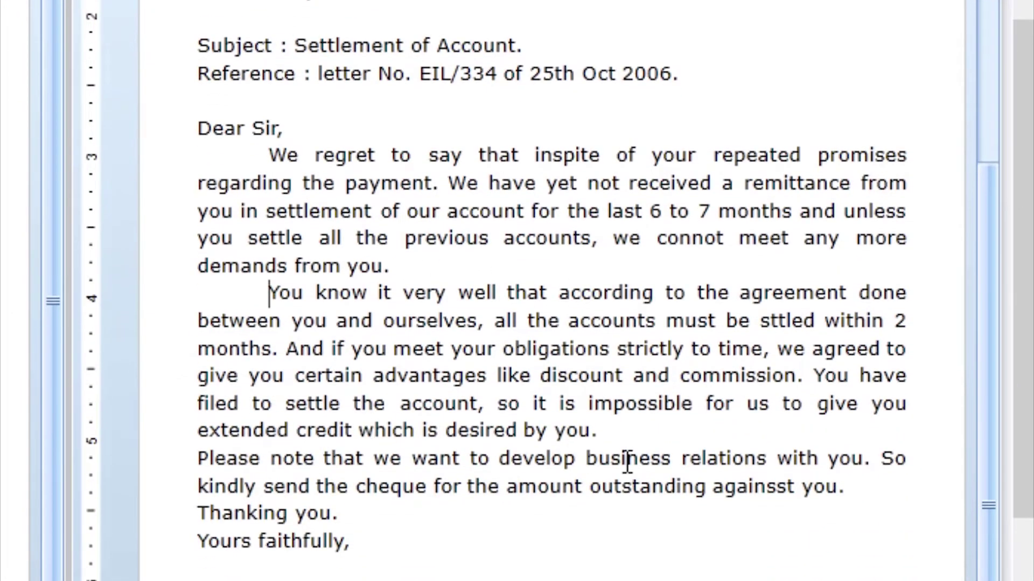
{"action": "left_click", "coordinate": [602, 430]}
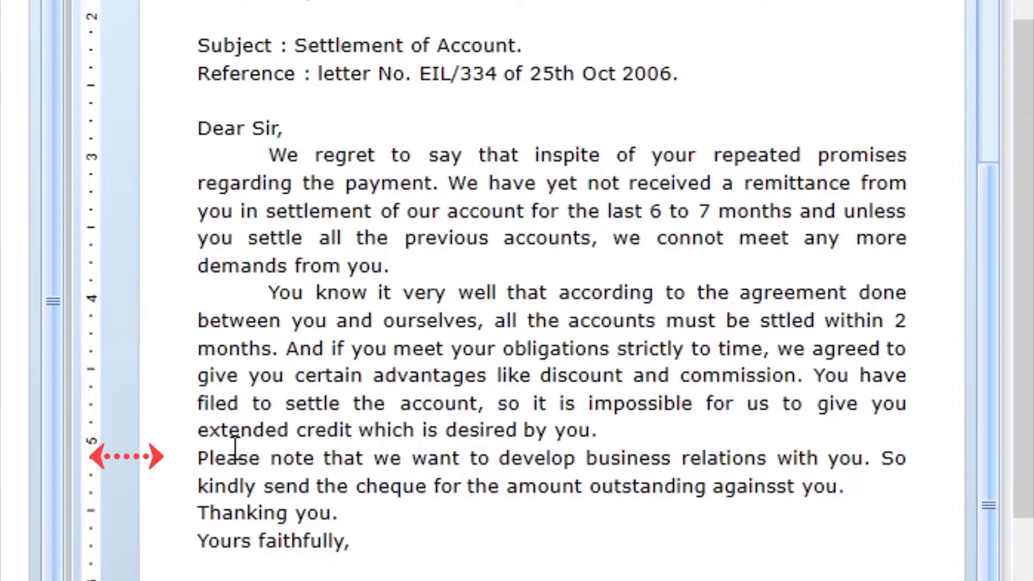
{"action": "left_click", "coordinate": [197, 458]}
{"action": "key", "text": "Tab"}
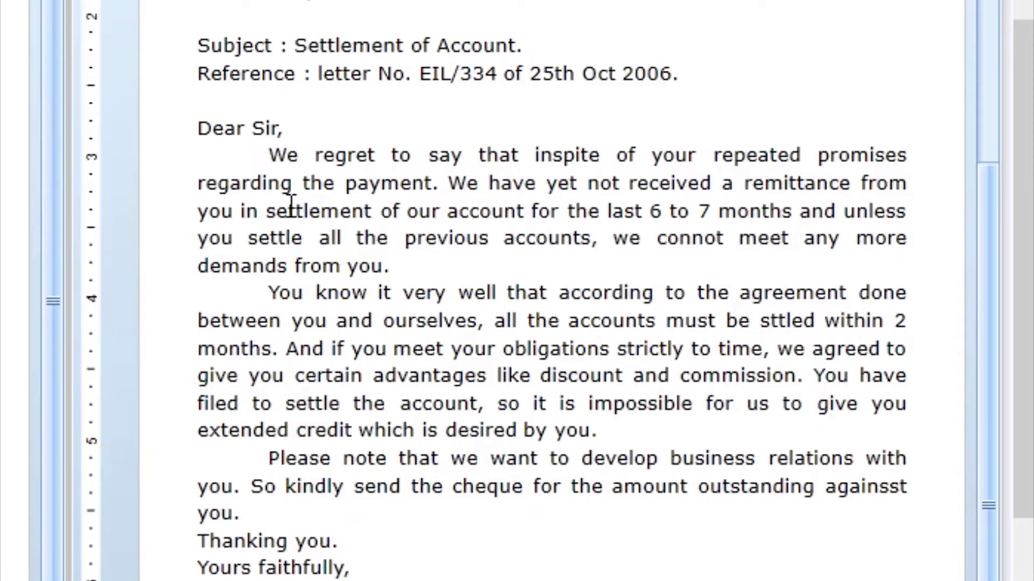
Indent the 'Thanking you.' line and place the cursor before 'Yours faithfully,'
{"action": "scroll", "coordinate": [291, 433], "scroll_direction": "down", "scroll_amount": 3}
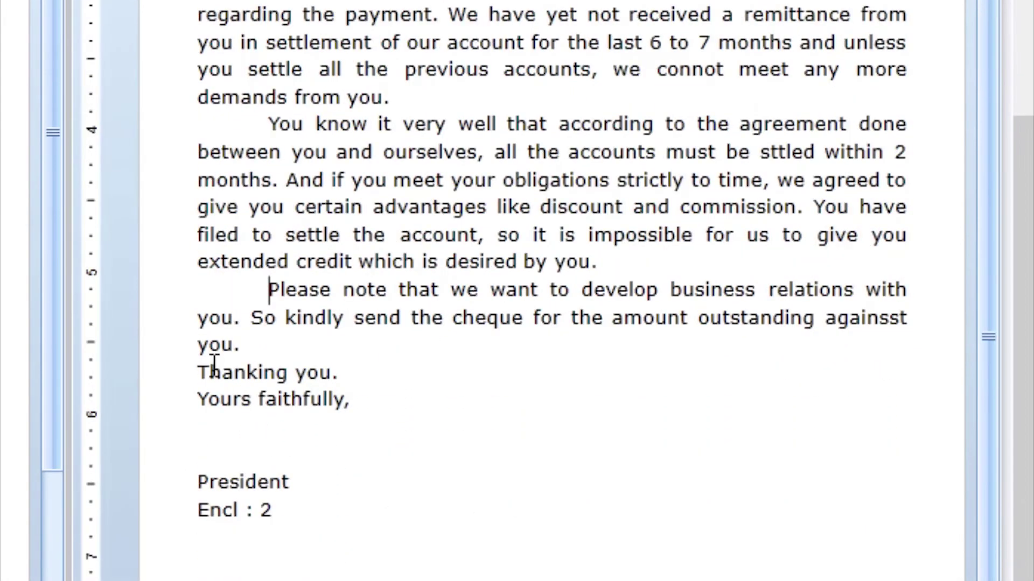
{"action": "left_click", "coordinate": [198, 373]}
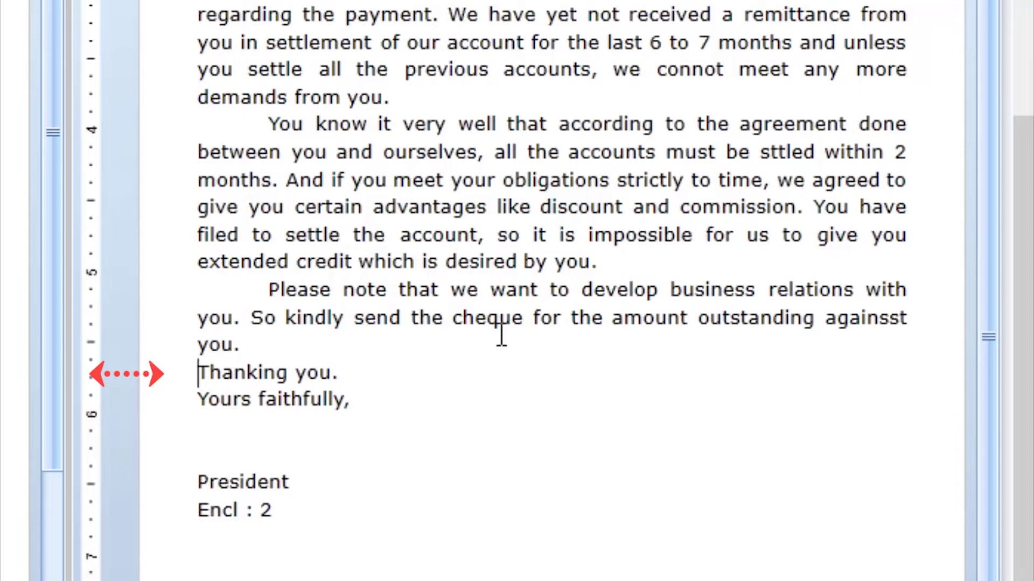
{"action": "key", "text": "Tab"}
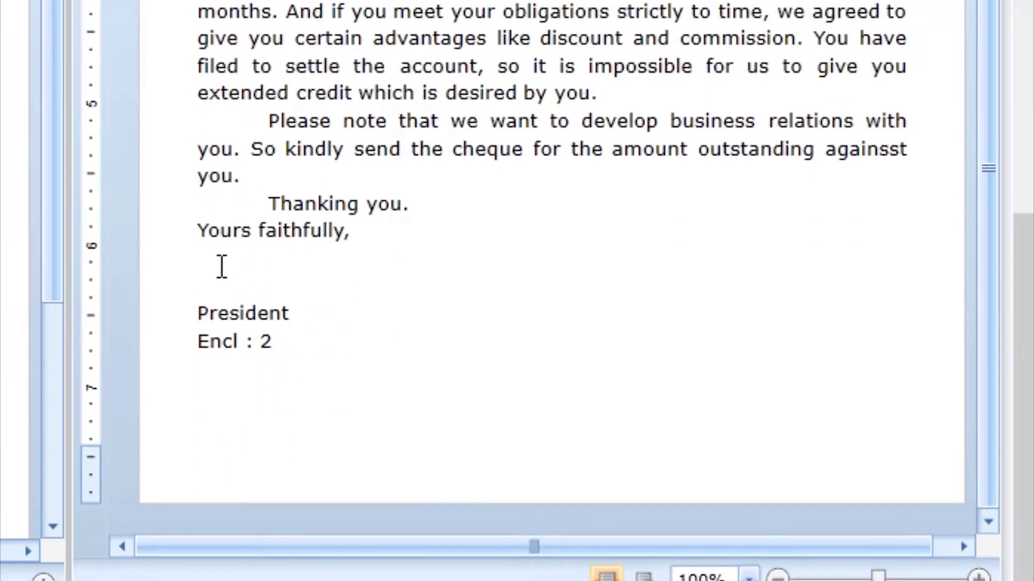
{"action": "left_click", "coordinate": [221, 264]}
{"action": "mouse_move", "coordinate": [208, 261]}
{"action": "left_mouse_down"}
{"action": "mouse_move", "coordinate": [198, 246]}
{"action": "mouse_move", "coordinate": [326, 312]}
{"action": "left_mouse_up"}
{"action": "left_click", "coordinate": [189, 230]}
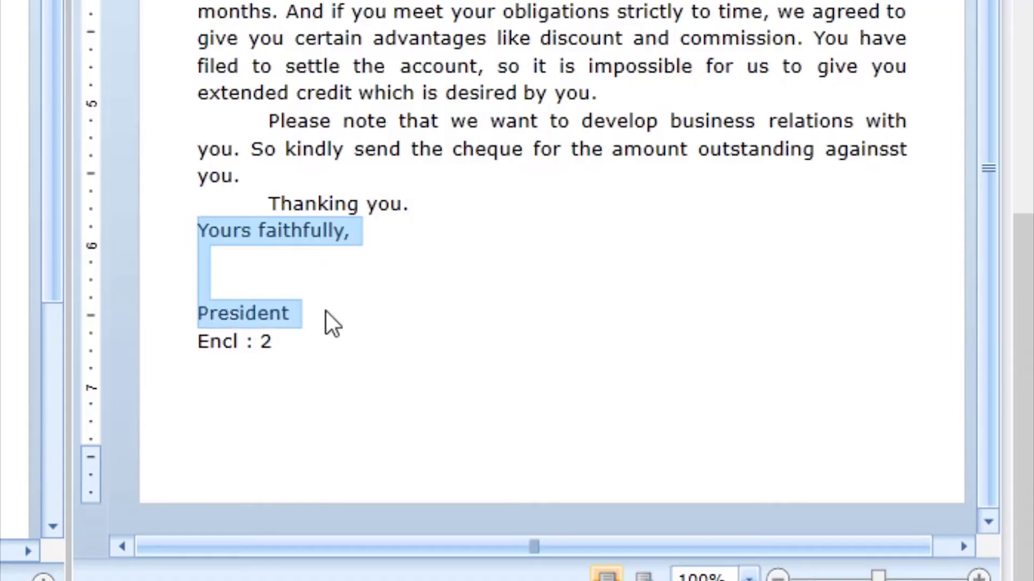
{"action": "scroll", "coordinate": [512, 323], "scroll_direction": "up", "scroll_amount": 4}
{"action": "scroll", "coordinate": [693, 289], "scroll_direction": "up", "scroll_amount": 2}
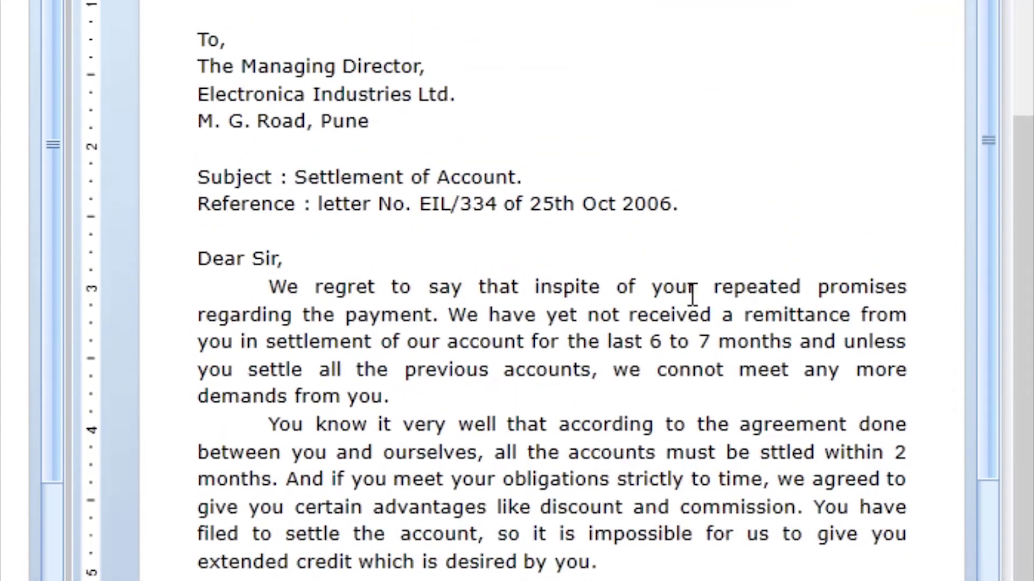
{"action": "scroll", "coordinate": [725, 265], "scroll_direction": "up", "scroll_amount": 4}
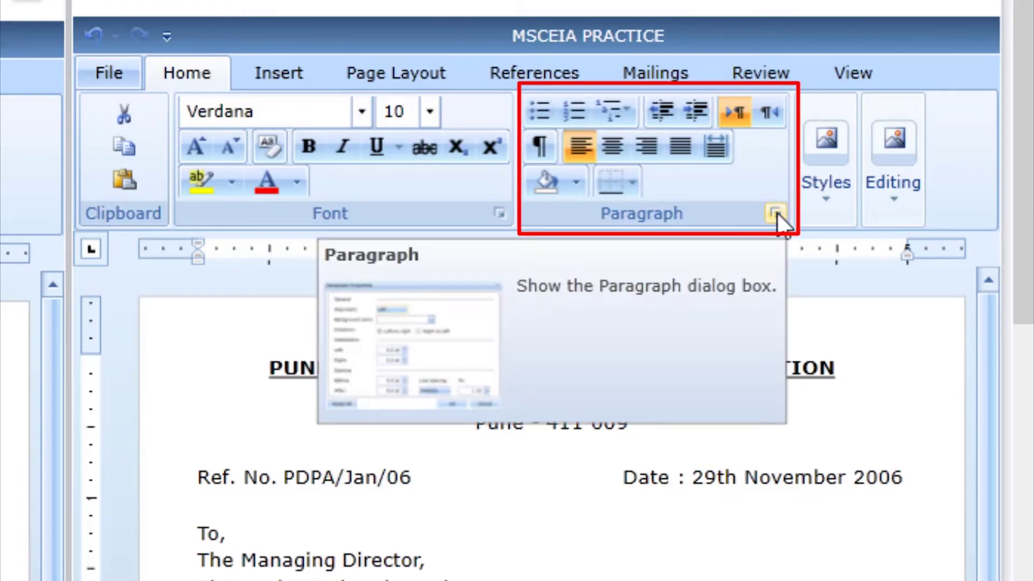
Add a centre-aligned 3.50 inch tab stop to the closing lines through President
{"action": "left_click", "coordinate": [775, 214]}
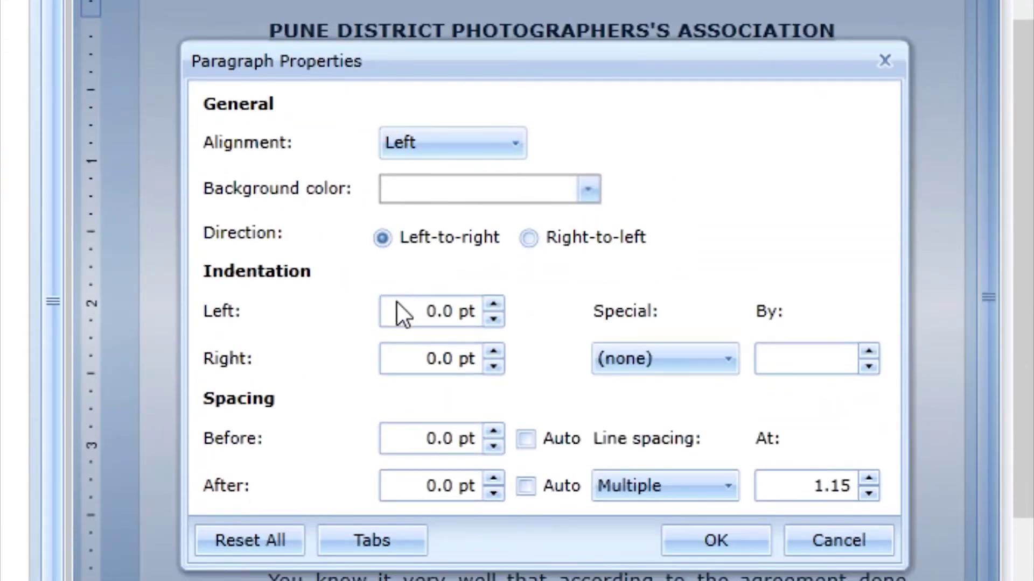
{"action": "left_click", "coordinate": [403, 537]}
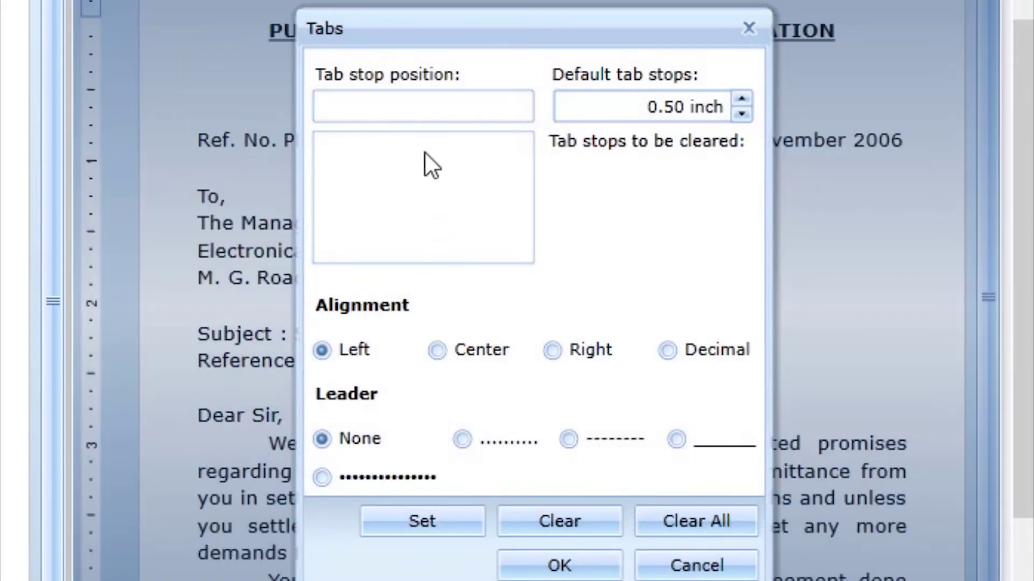
{"action": "left_click", "coordinate": [377, 113]}
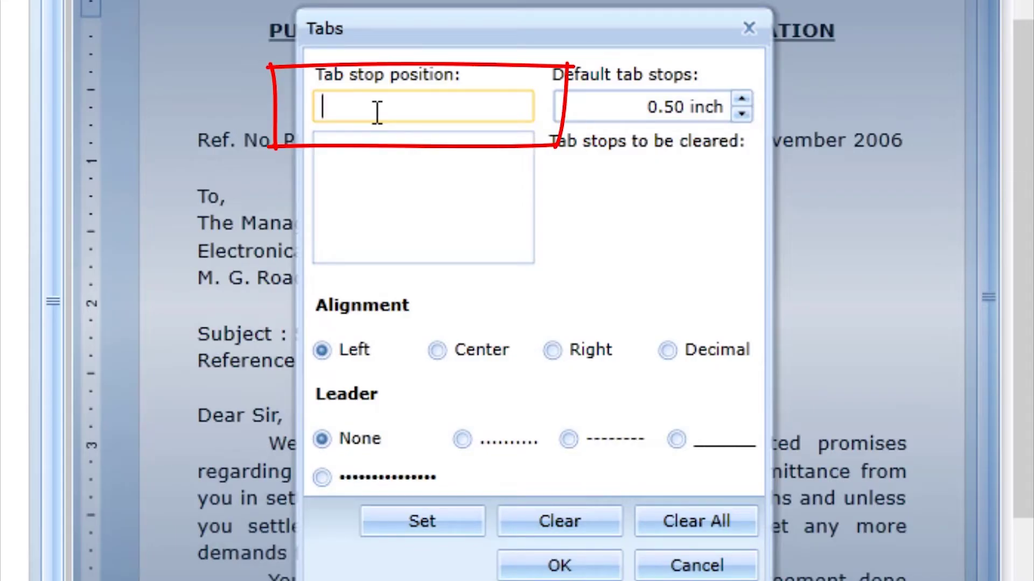
{"action": "type", "text": "3"}
{"action": "type", "text": ".5"}
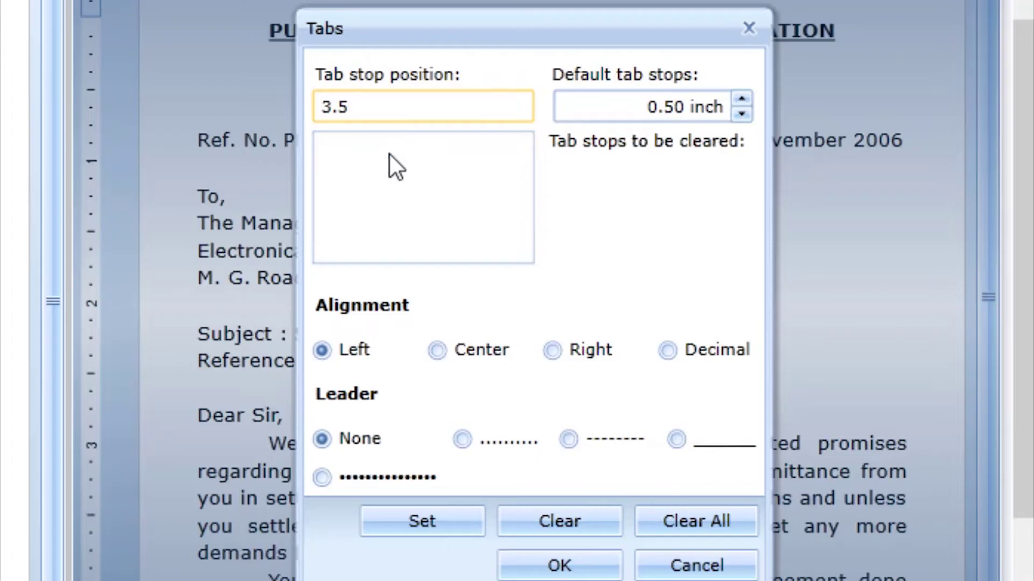
{"action": "double_click", "coordinate": [359, 110]}
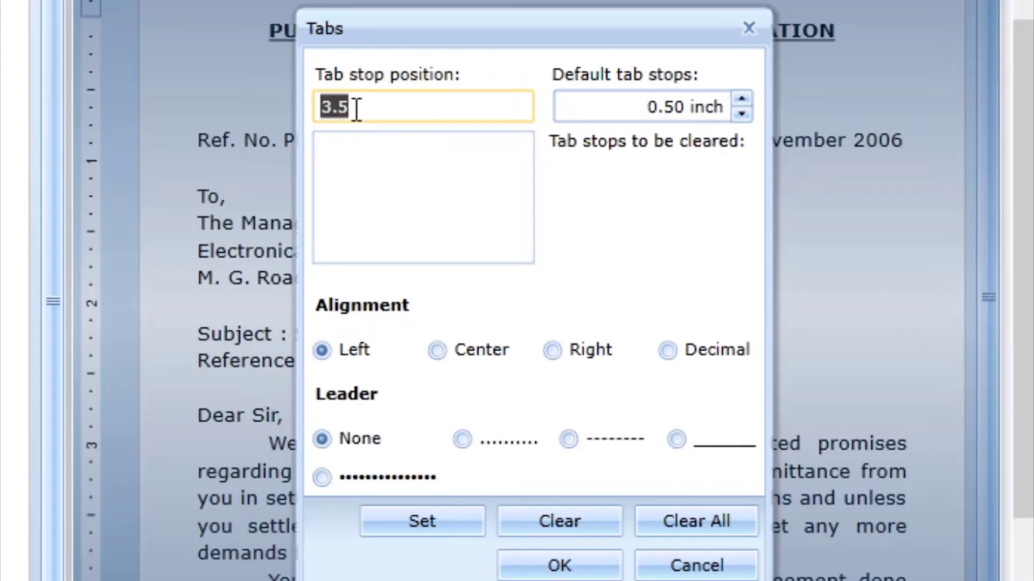
{"action": "left_click", "coordinate": [358, 110]}
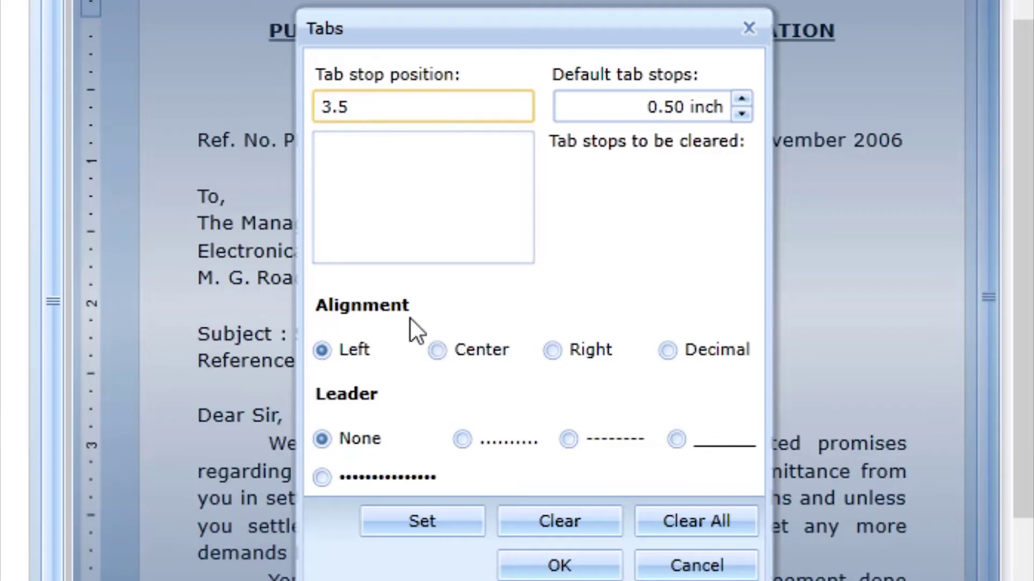
{"action": "left_click", "coordinate": [435, 353]}
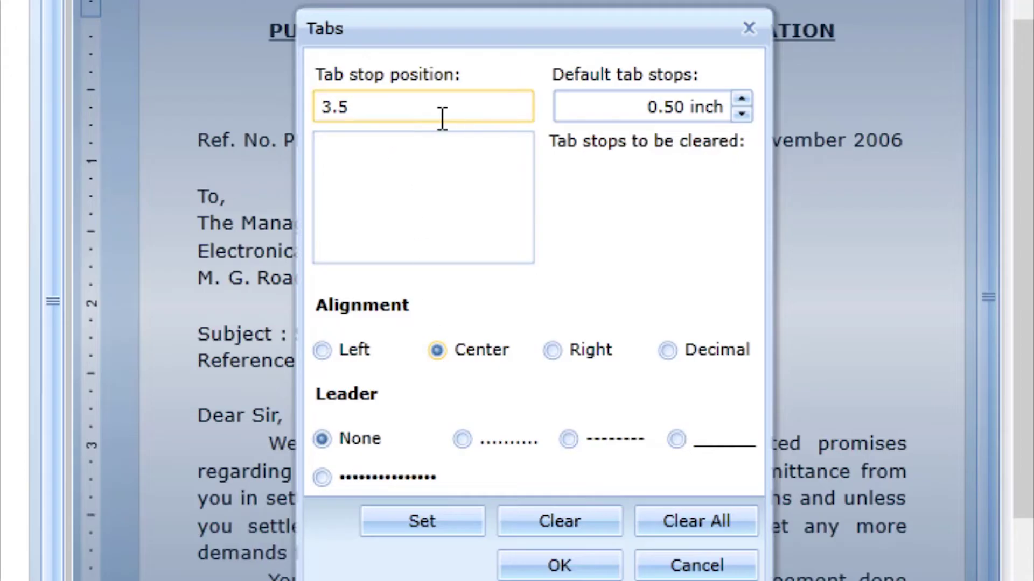
{"action": "left_click", "coordinate": [422, 521]}
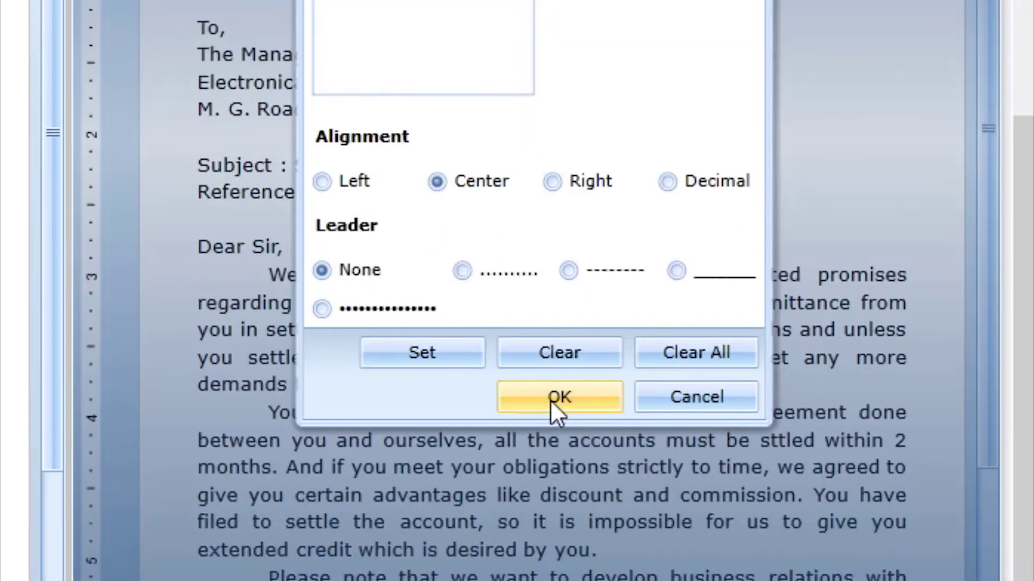
{"action": "left_click", "coordinate": [551, 400]}
{"action": "scroll", "coordinate": [496, 362], "scroll_direction": "down", "scroll_amount": 5}
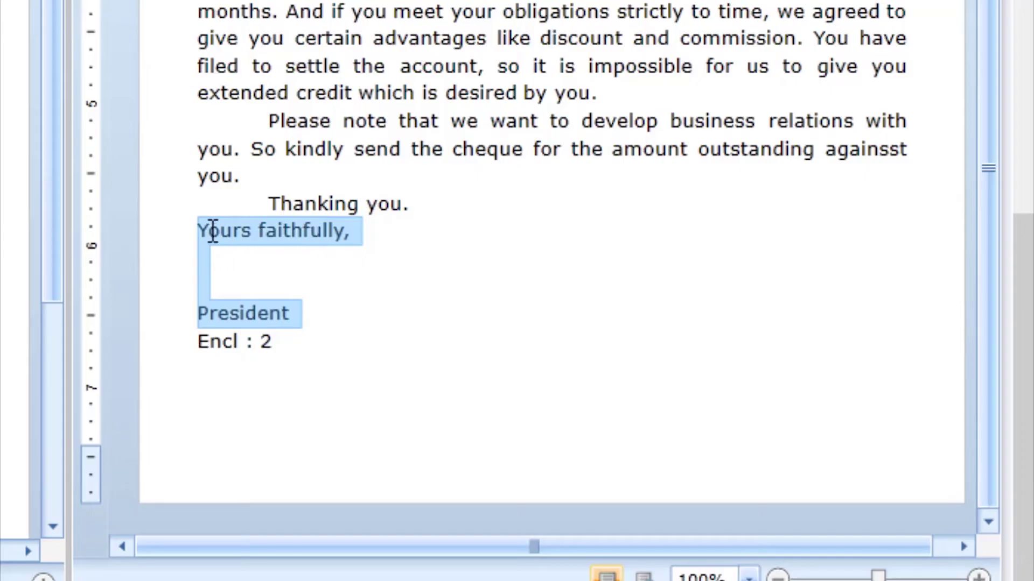
Tab 'Yours faithfully,' over to the 3.50 inch centre tab stop
{"action": "left_click", "coordinate": [188, 231]}
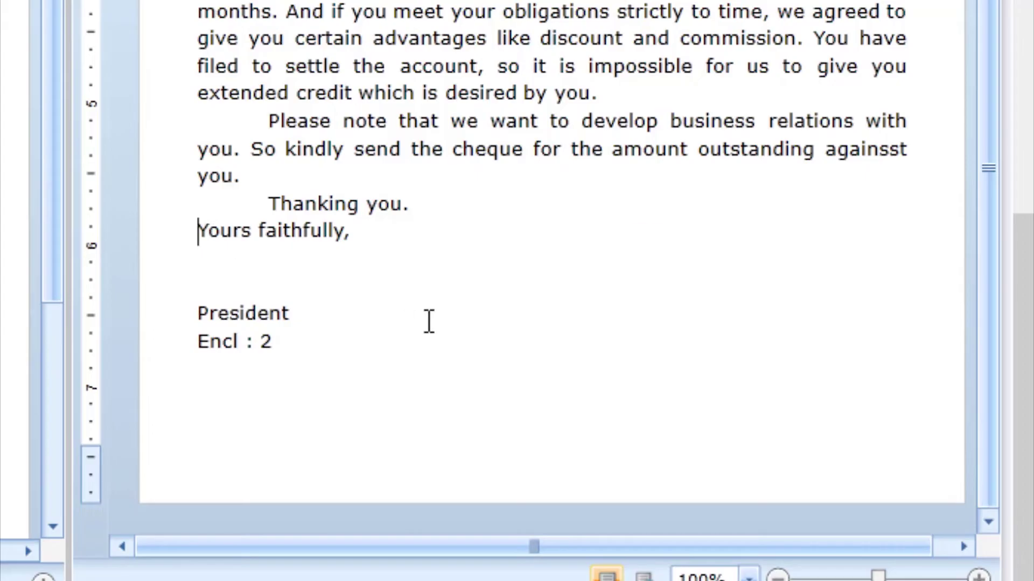
{"action": "key", "text": "Tab"}
{"action": "key", "text": "Tab"}
{"action": "key", "text": "Tab"}
{"action": "scroll", "coordinate": [692, 277], "scroll_direction": "up", "scroll_amount": 5}
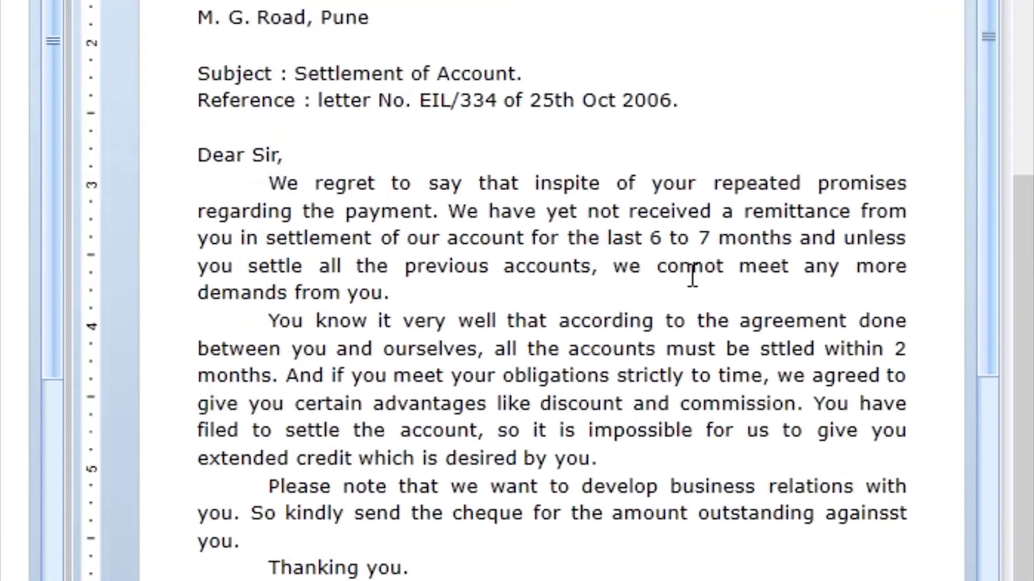
{"action": "scroll", "coordinate": [693, 278], "scroll_direction": "up", "scroll_amount": 5}
{"action": "scroll", "coordinate": [708, 238], "scroll_direction": "up", "scroll_amount": 3}
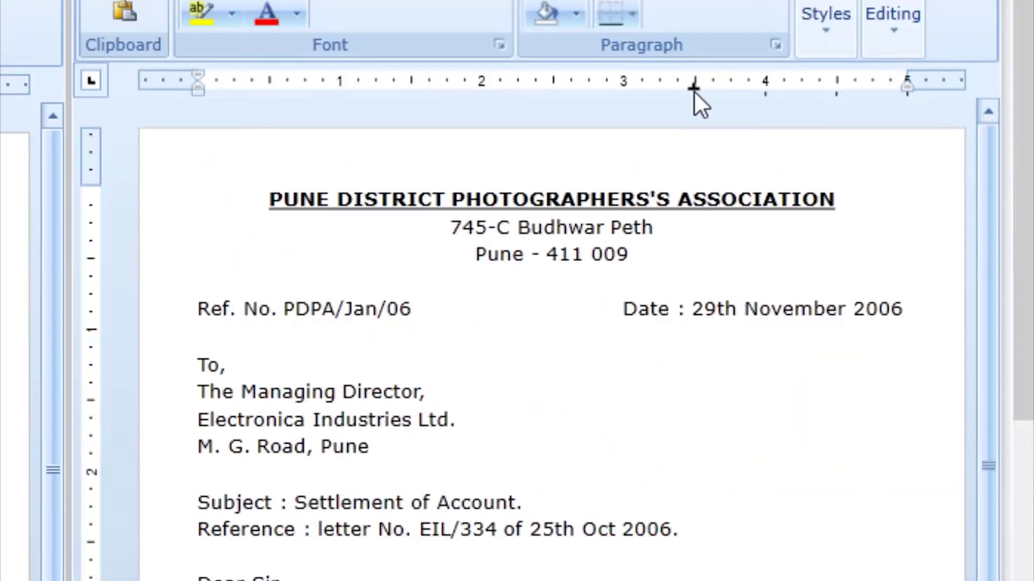
{"action": "scroll", "coordinate": [696, 156], "scroll_direction": "down", "scroll_amount": 5}
{"action": "scroll", "coordinate": [697, 232], "scroll_direction": "down", "scroll_amount": 5}
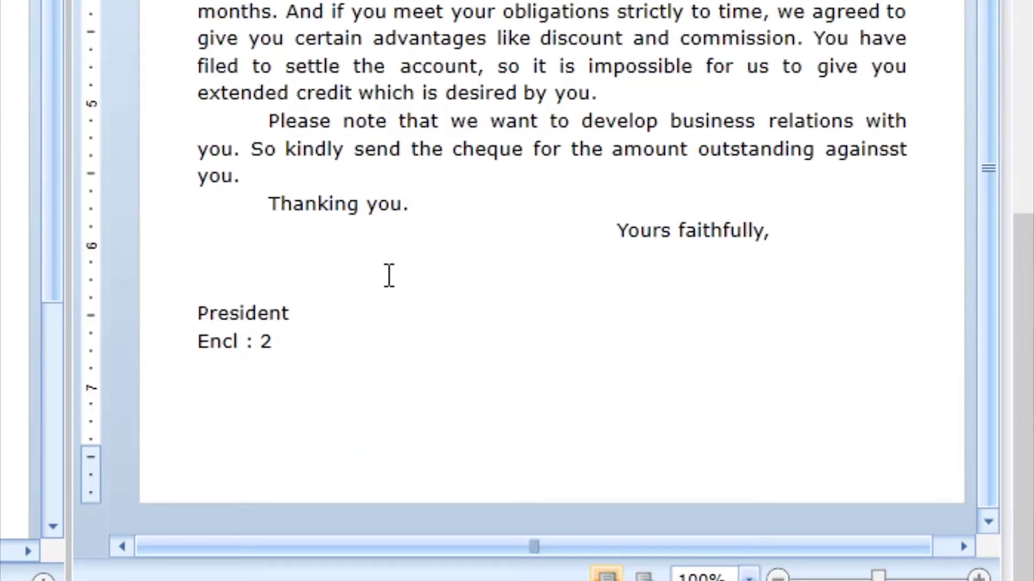
Indent the President line with Ctrl+M, then undo it, leaving President at the left margin
{"action": "left_click", "coordinate": [198, 312]}
{"action": "left_click_drag", "start_coordinate": [198, 312], "coordinate": [242, 312]}
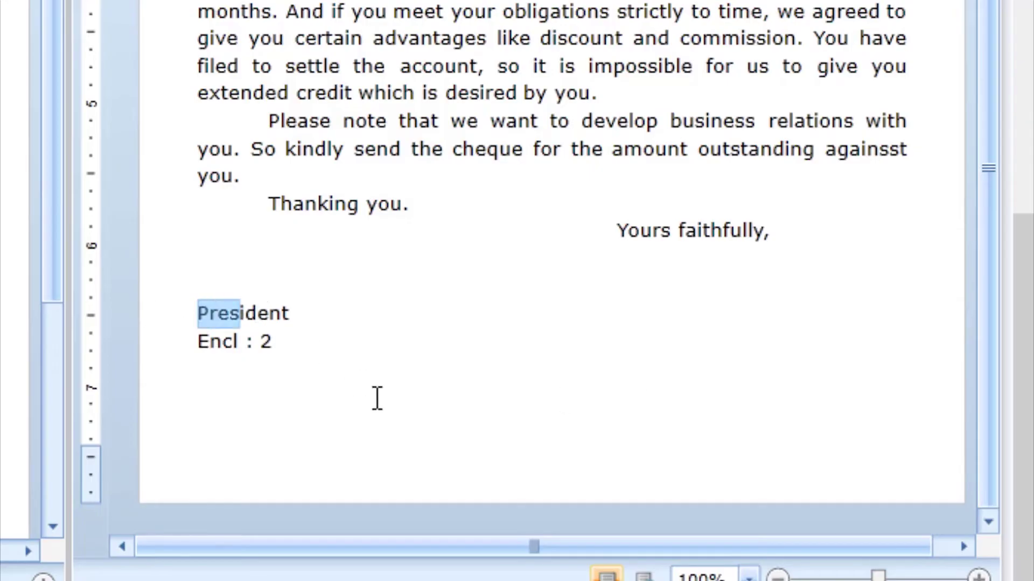
{"action": "key", "text": "ctrl+m"}
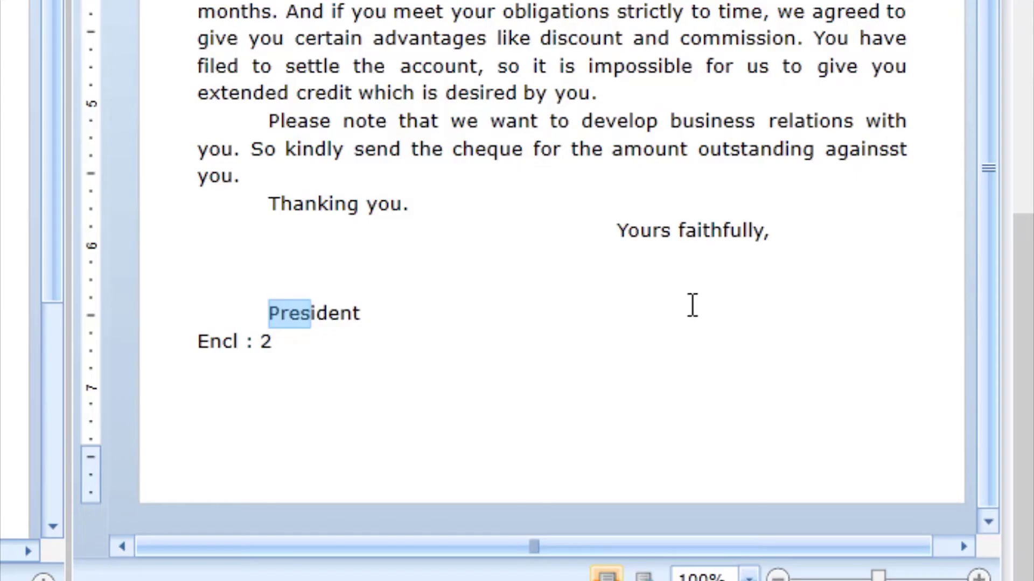
{"action": "left_click", "coordinate": [305, 323]}
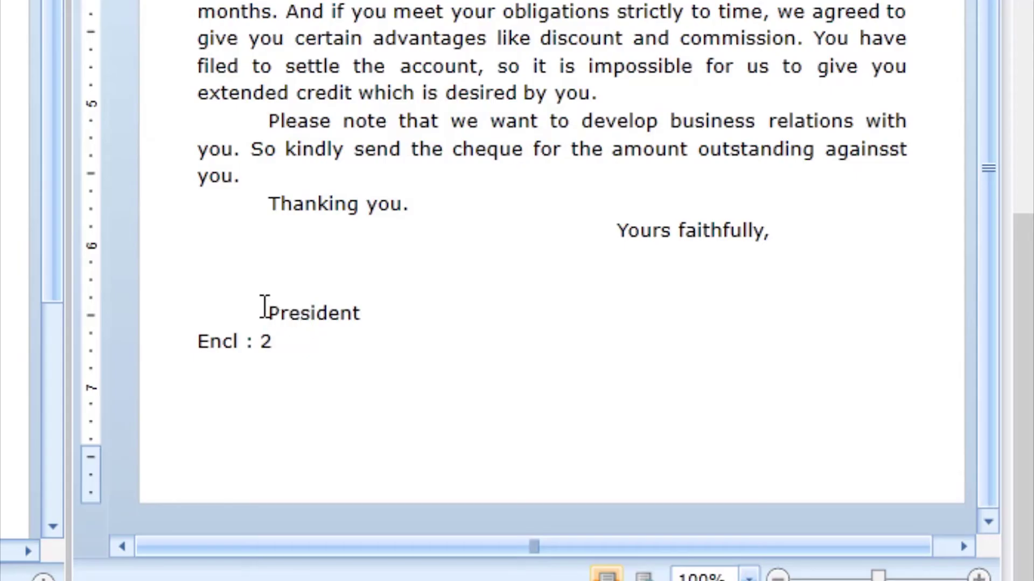
{"action": "scroll", "coordinate": [330, 317], "scroll_direction": "up", "scroll_amount": 10}
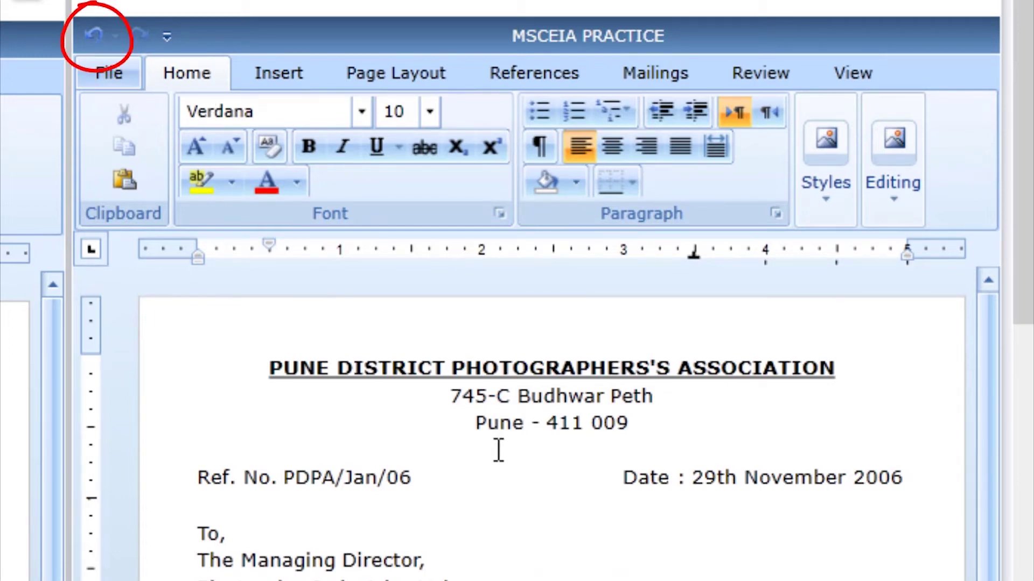
{"action": "left_click", "coordinate": [88, 39]}
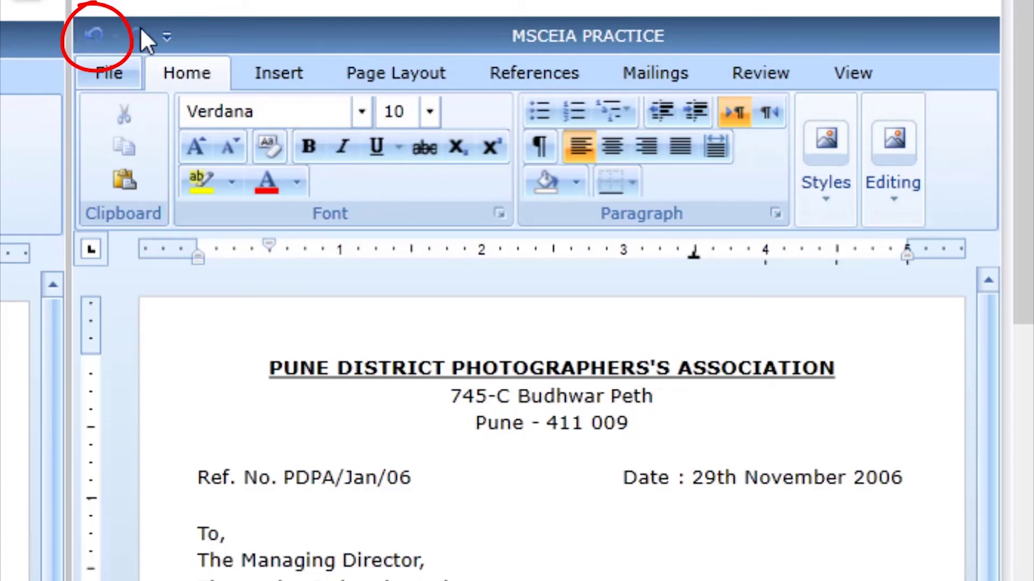
{"action": "left_click", "coordinate": [90, 38]}
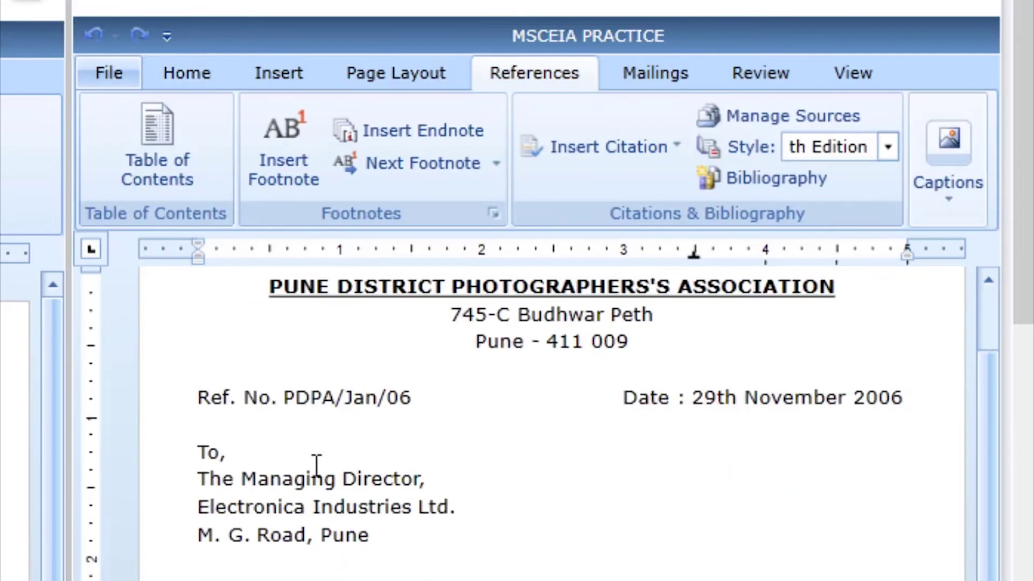
Tab the President line right so it sits beneath 'Yours faithfully,'
{"action": "scroll", "coordinate": [324, 468], "scroll_direction": "down", "scroll_amount": 2}
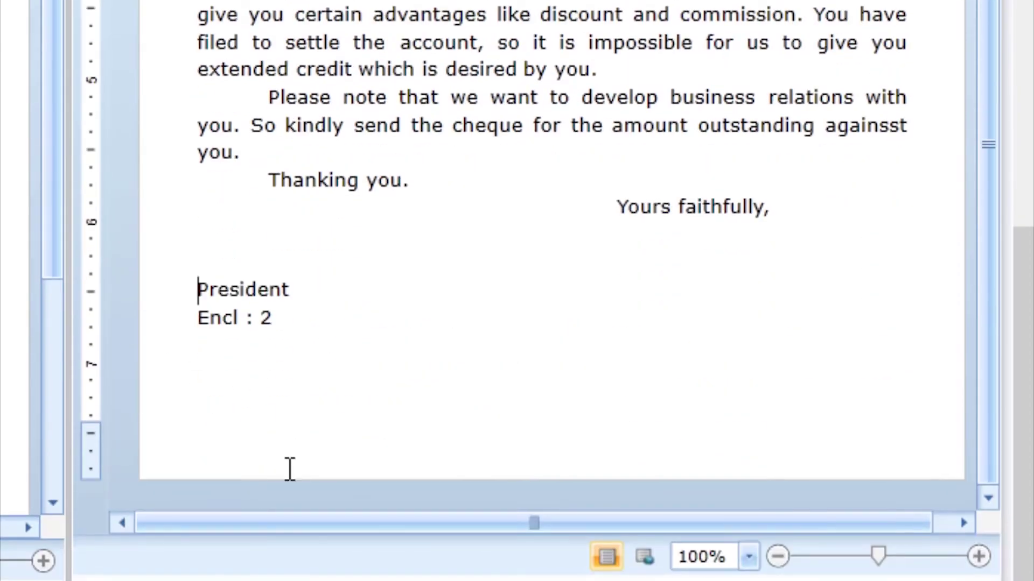
{"action": "key", "text": "Tab"}
{"action": "key", "text": "Tab"}
{"action": "key", "text": "Tab"}
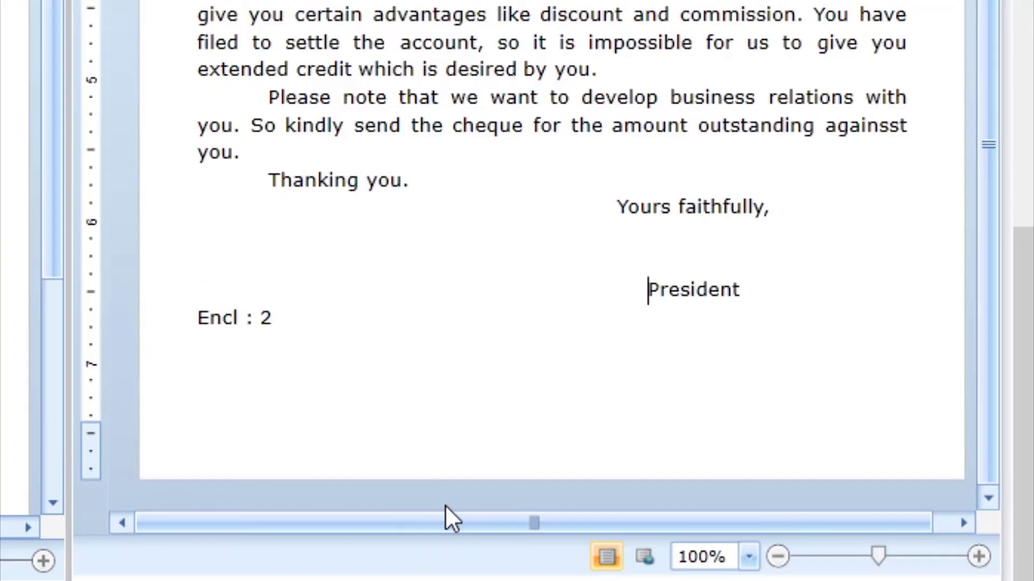
{"action": "left_click", "coordinate": [693, 235]}
{"action": "double_click", "coordinate": [687, 262]}
{"action": "left_click", "coordinate": [687, 262]}
{"action": "scroll", "coordinate": [467, 310], "scroll_direction": "up", "scroll_amount": 2}
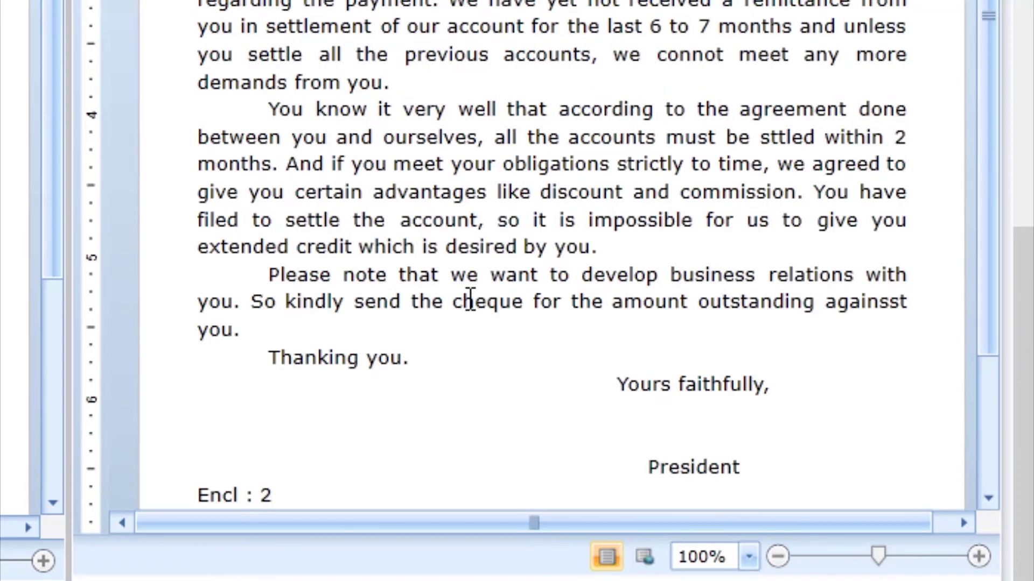
{"action": "scroll", "coordinate": [461, 296], "scroll_direction": "down", "scroll_amount": 2}
{"action": "scroll", "coordinate": [485, 321], "scroll_direction": "up", "scroll_amount": 5}
{"action": "scroll", "coordinate": [517, 300], "scroll_direction": "up", "scroll_amount": 4}
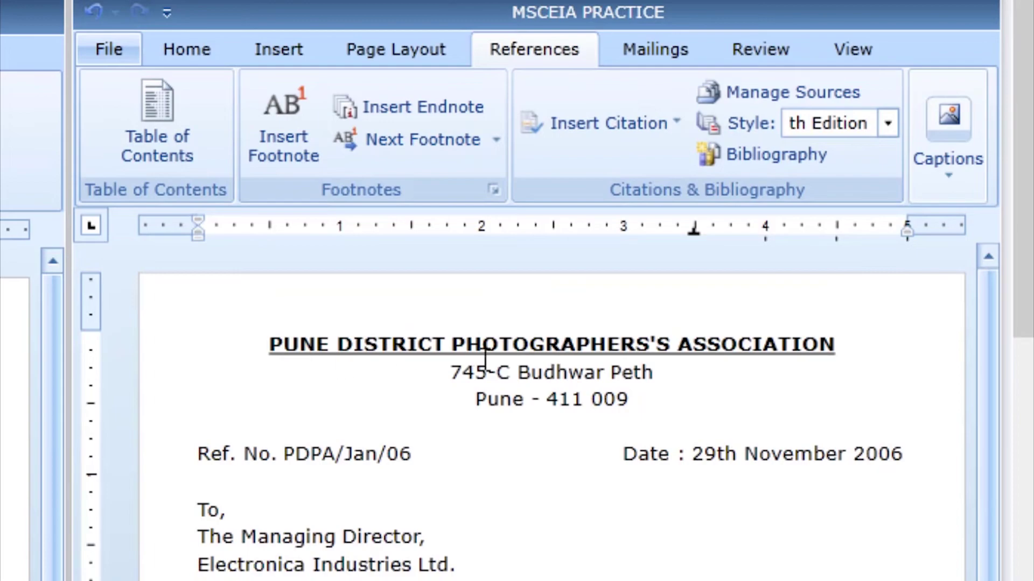
{"action": "scroll", "coordinate": [470, 377], "scroll_direction": "down", "scroll_amount": 2}
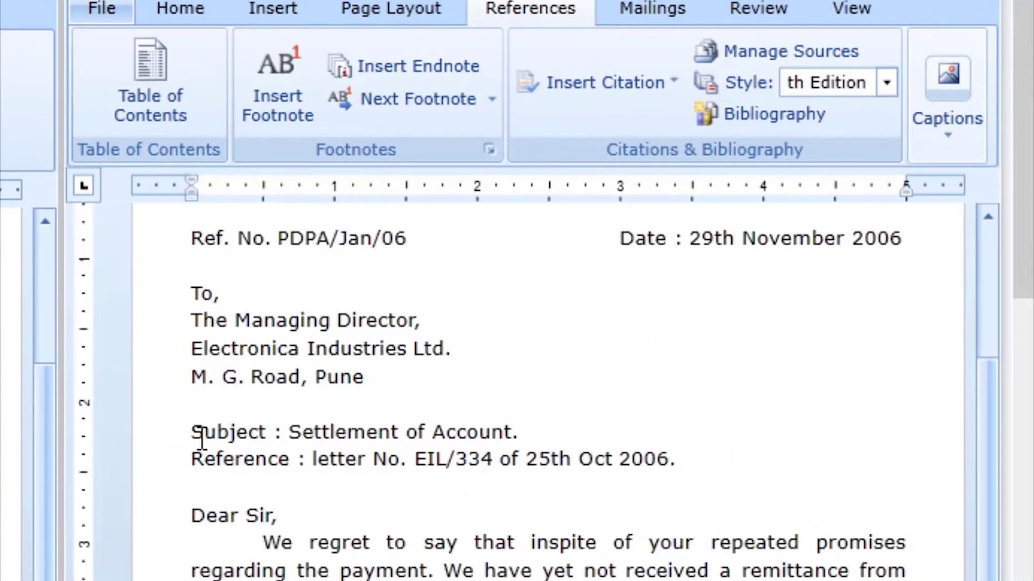
Make the Subject and Reference lines bold
{"action": "mouse_move", "coordinate": [191, 432]}
{"action": "left_mouse_down"}
{"action": "mouse_move", "coordinate": [306, 450]}
{"action": "mouse_move", "coordinate": [604, 462]}
{"action": "mouse_move", "coordinate": [696, 454]}
{"action": "left_mouse_up"}
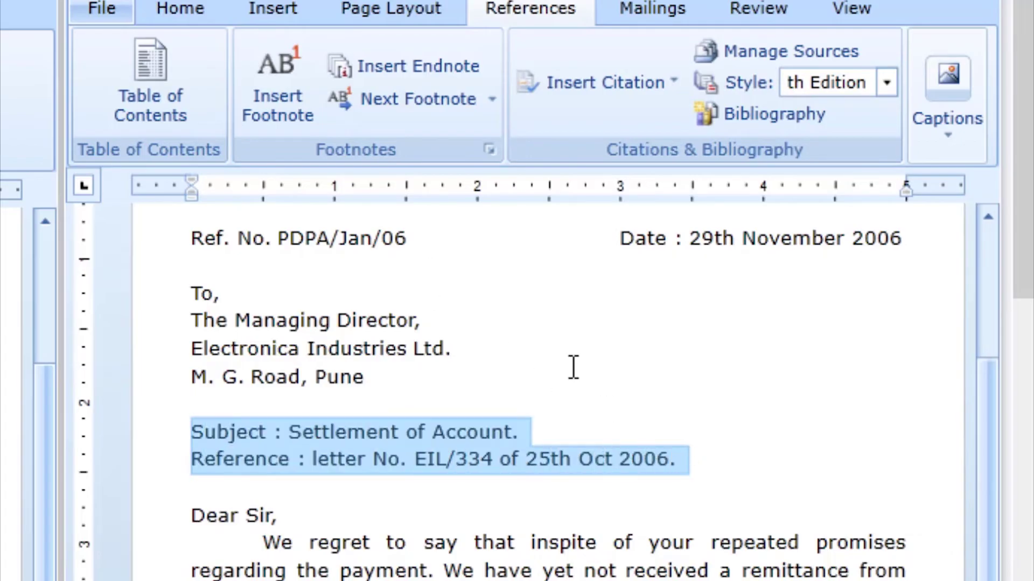
{"action": "scroll", "coordinate": [764, 393], "scroll_direction": "up", "scroll_amount": 3}
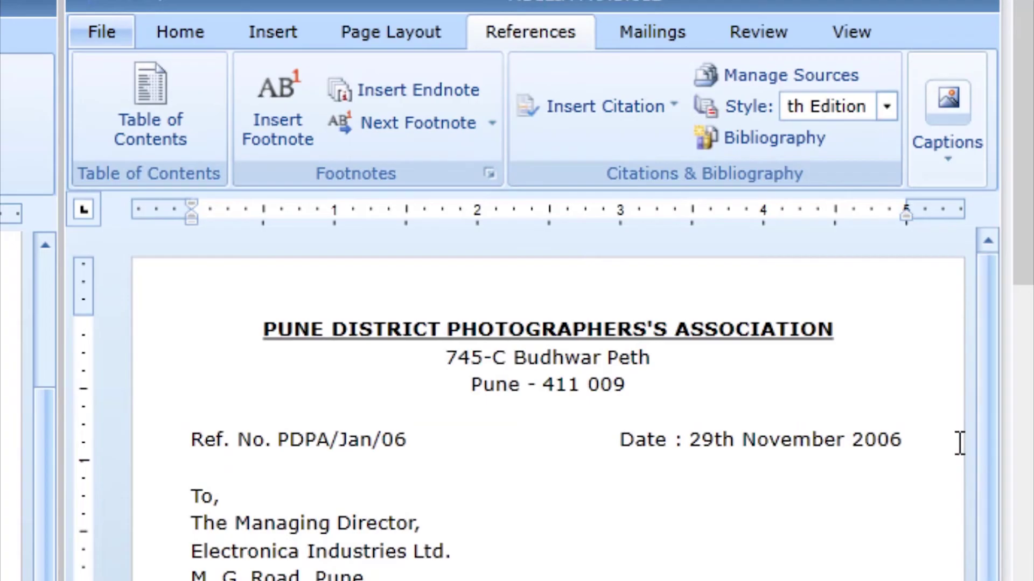
{"action": "left_click", "coordinate": [197, 37]}
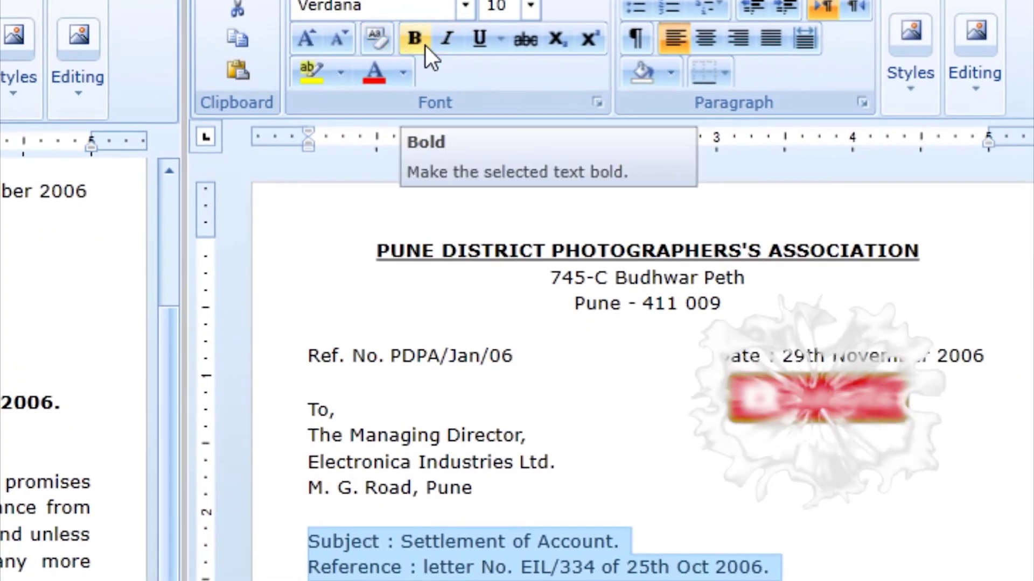
{"action": "left_click", "coordinate": [424, 46]}
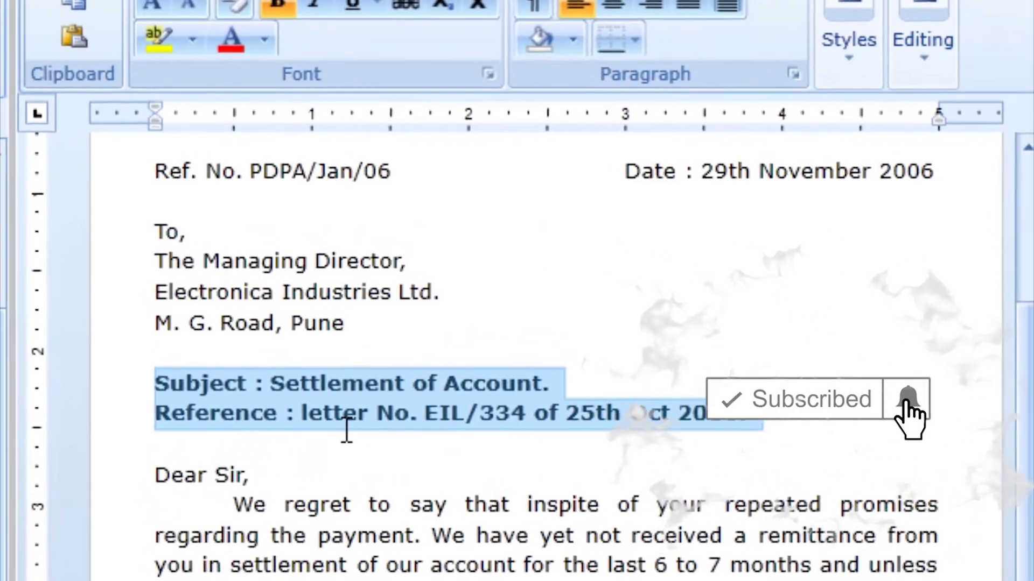
{"action": "left_click", "coordinate": [338, 407]}
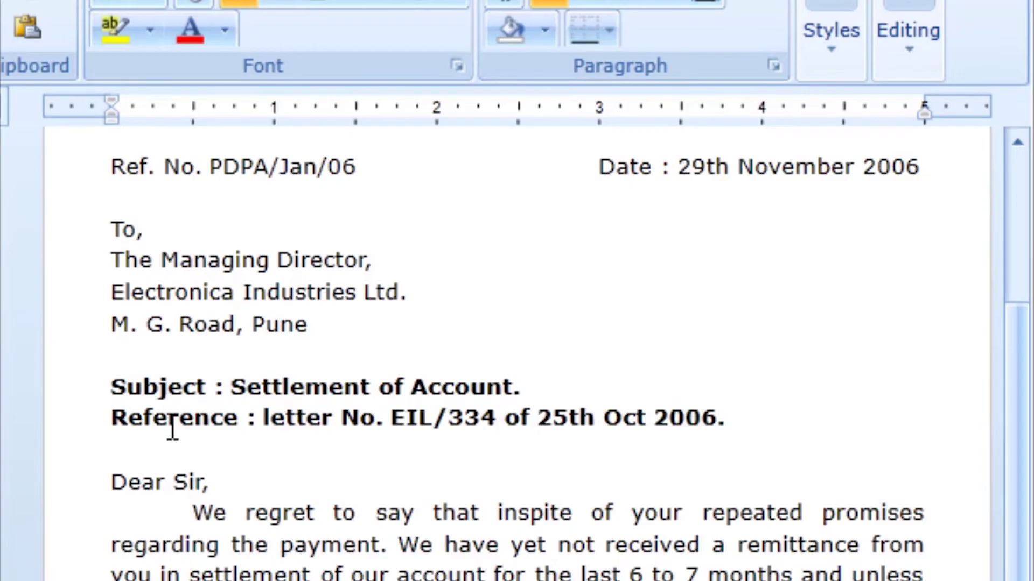
Indent the Subject line two tabs and the Reference line to align with it
{"action": "key", "text": "Tab"}
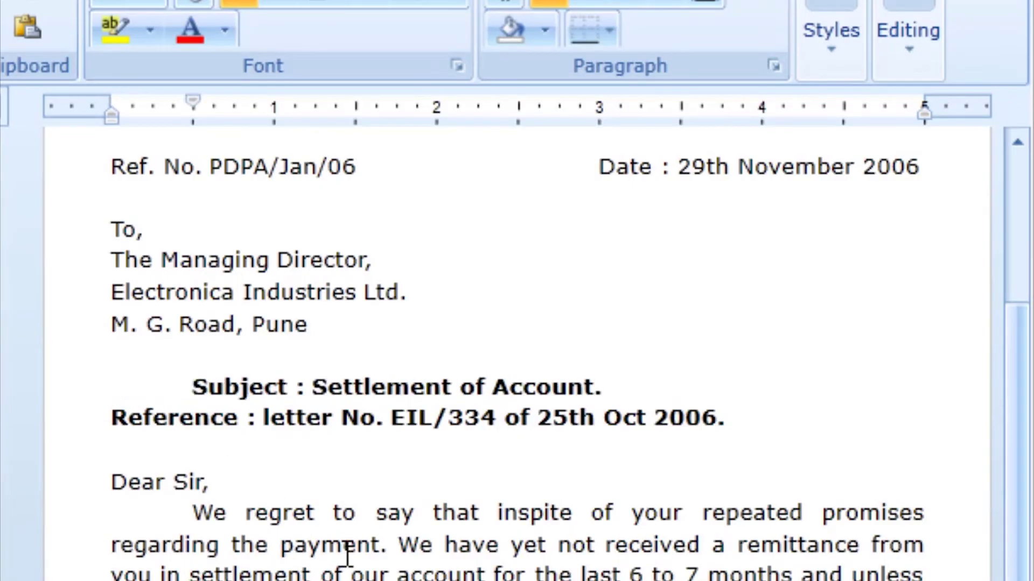
{"action": "key", "text": "Tab"}
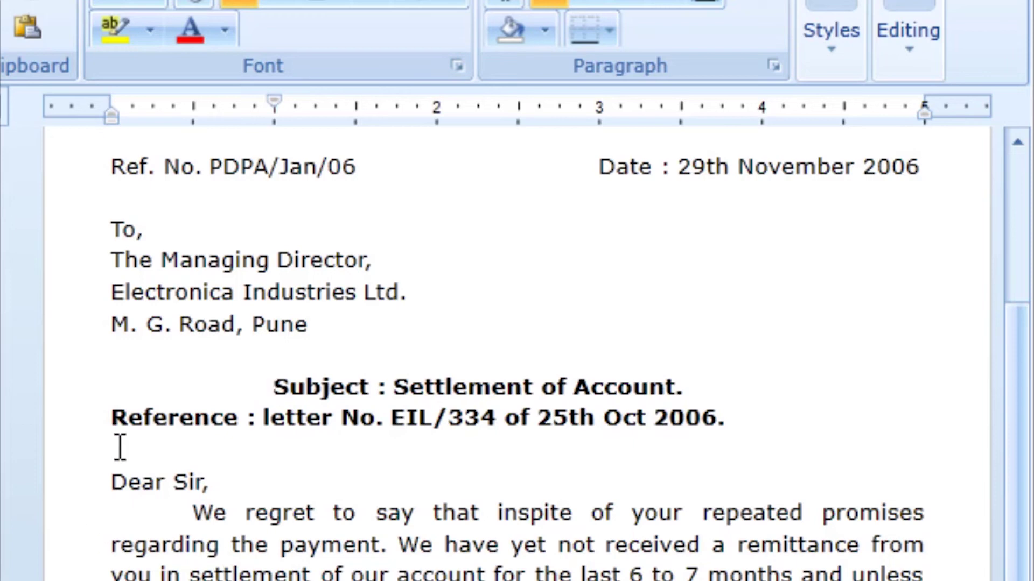
{"action": "left_click", "coordinate": [101, 422]}
{"action": "key", "text": "Tab"}
{"action": "key", "text": "Tab"}
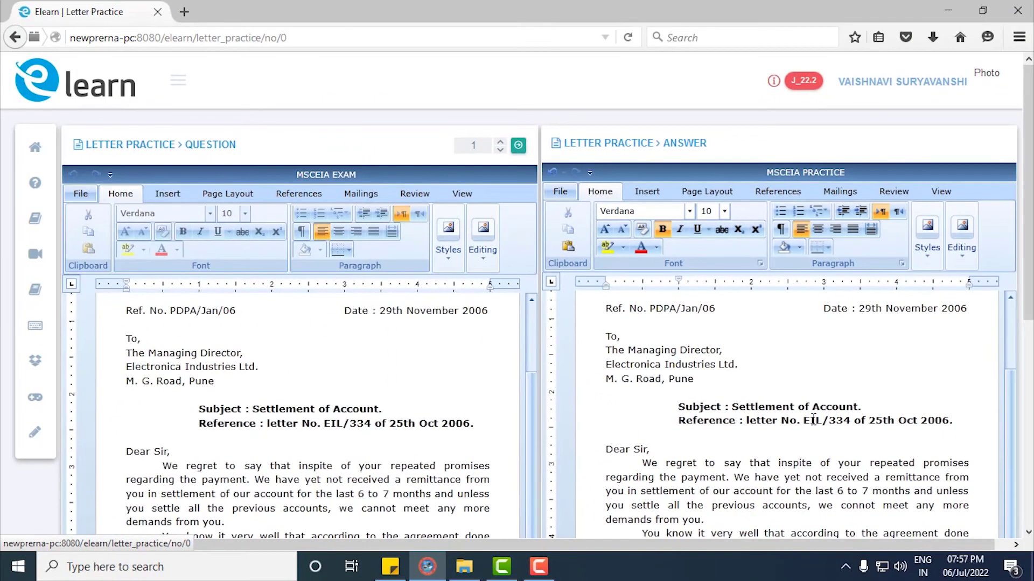
{"action": "scroll", "coordinate": [813, 420], "scroll_direction": "up", "scroll_amount": 3}
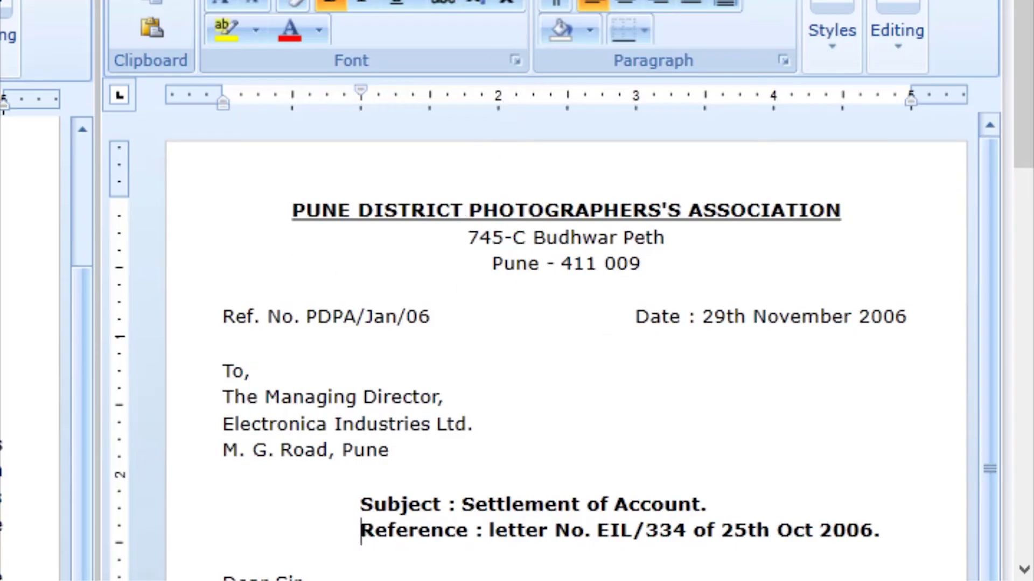
{"action": "scroll", "coordinate": [29, 323], "scroll_direction": "up", "scroll_amount": 10}
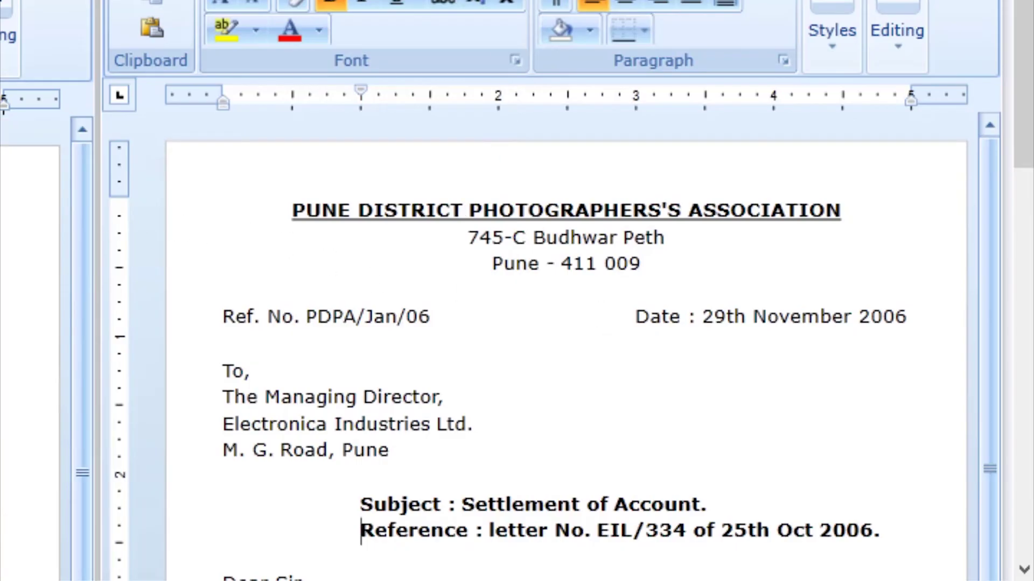
{"action": "left_click", "coordinate": [572, 264]}
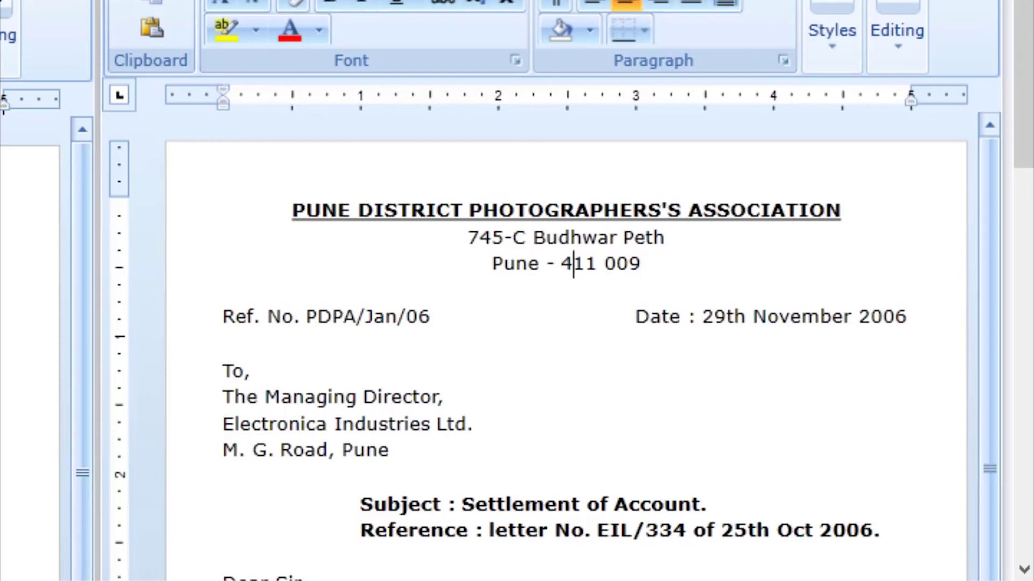
{"action": "double_click", "coordinate": [598, 265]}
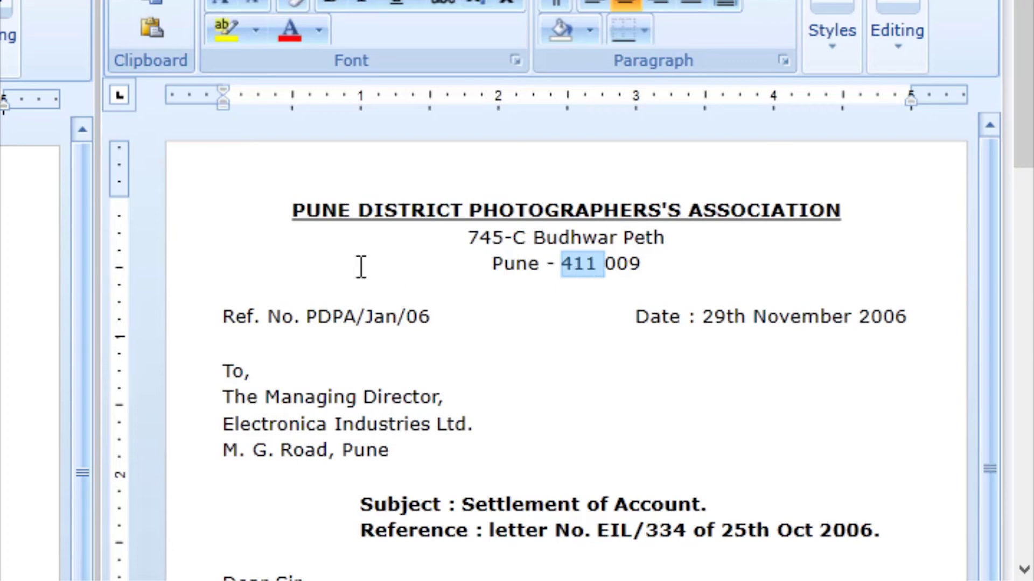
{"action": "double_click", "coordinate": [389, 210]}
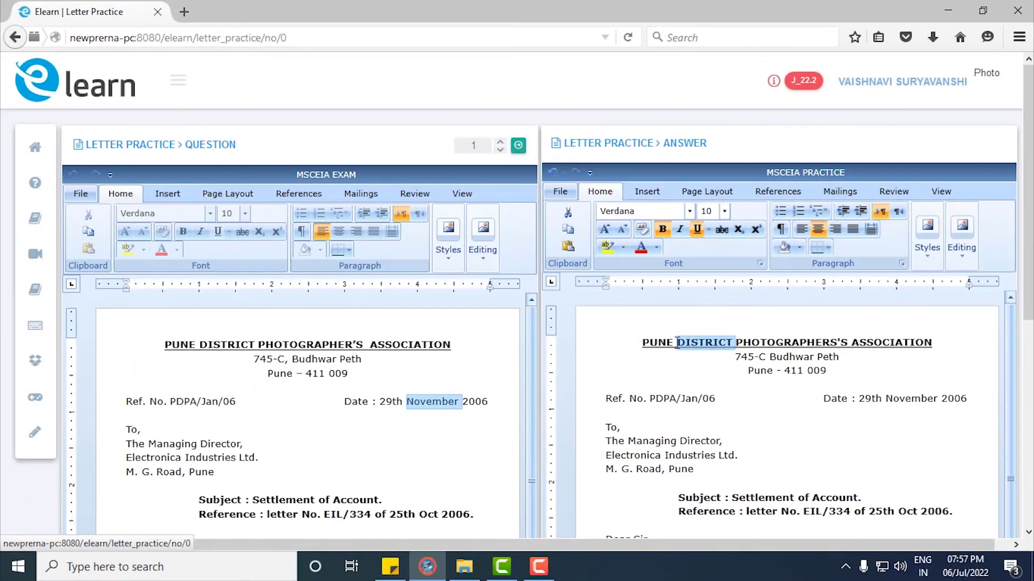
{"action": "left_click", "coordinate": [641, 343]}
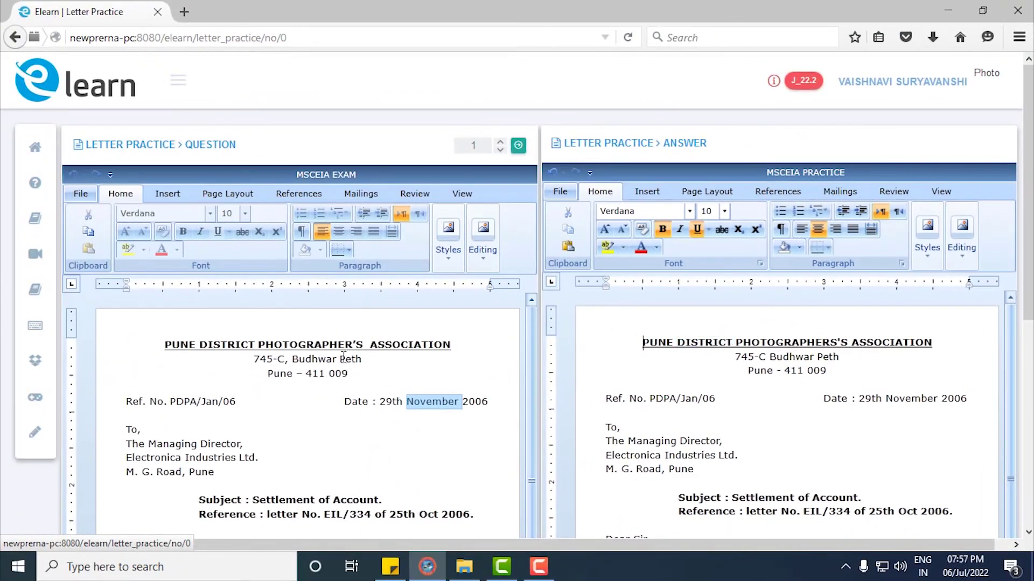
{"action": "double_click", "coordinate": [343, 357]}
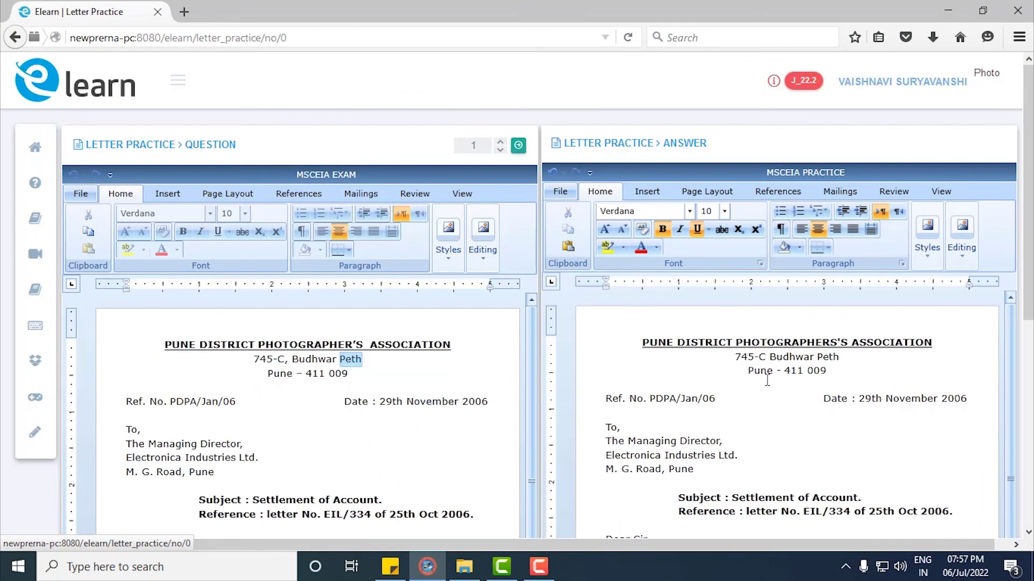
{"action": "left_click", "coordinate": [451, 405]}
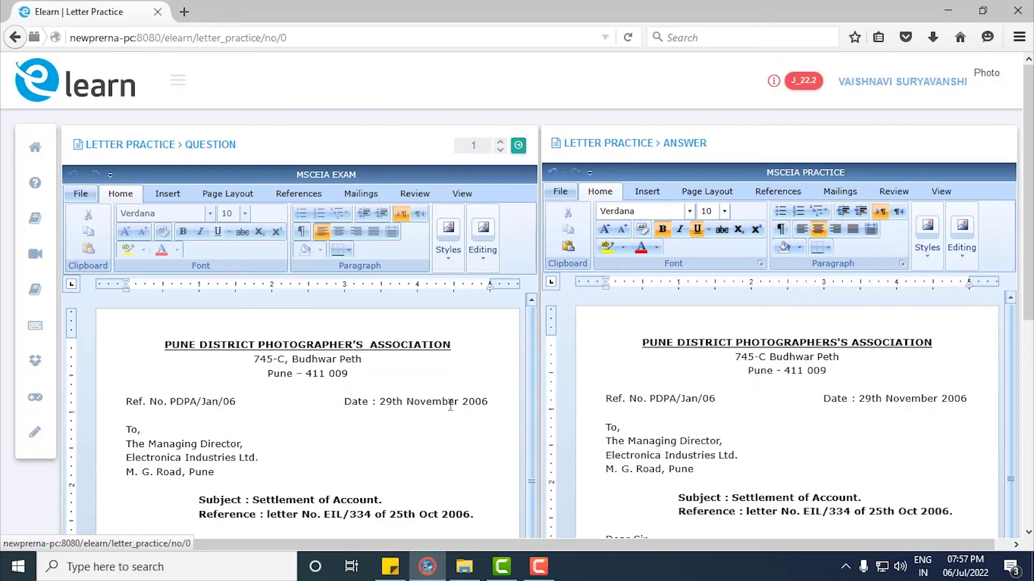
{"action": "scroll", "coordinate": [525, 373], "scroll_direction": "down", "scroll_amount": 3}
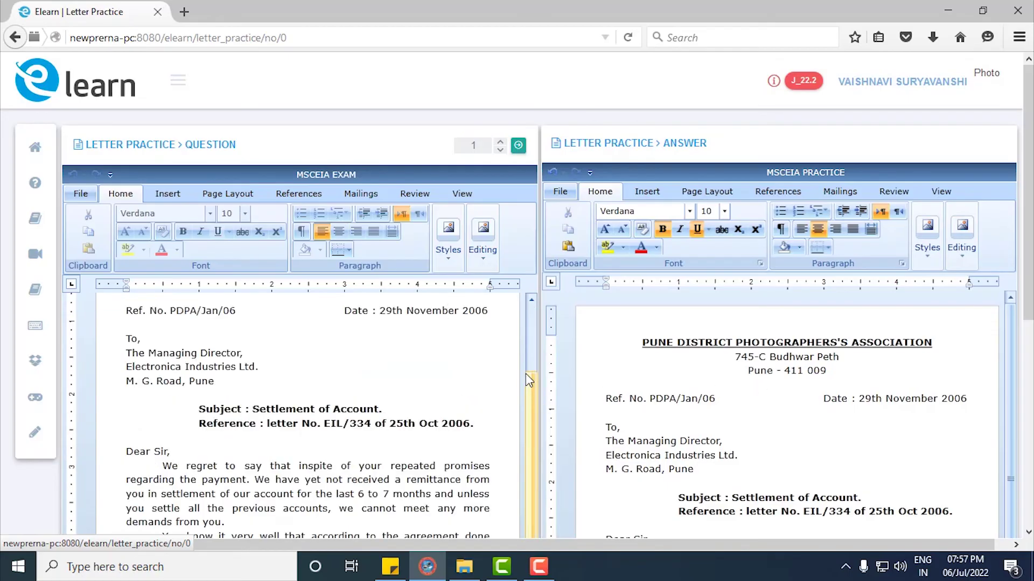
{"action": "scroll", "coordinate": [525, 373], "scroll_direction": "up", "scroll_amount": 3}
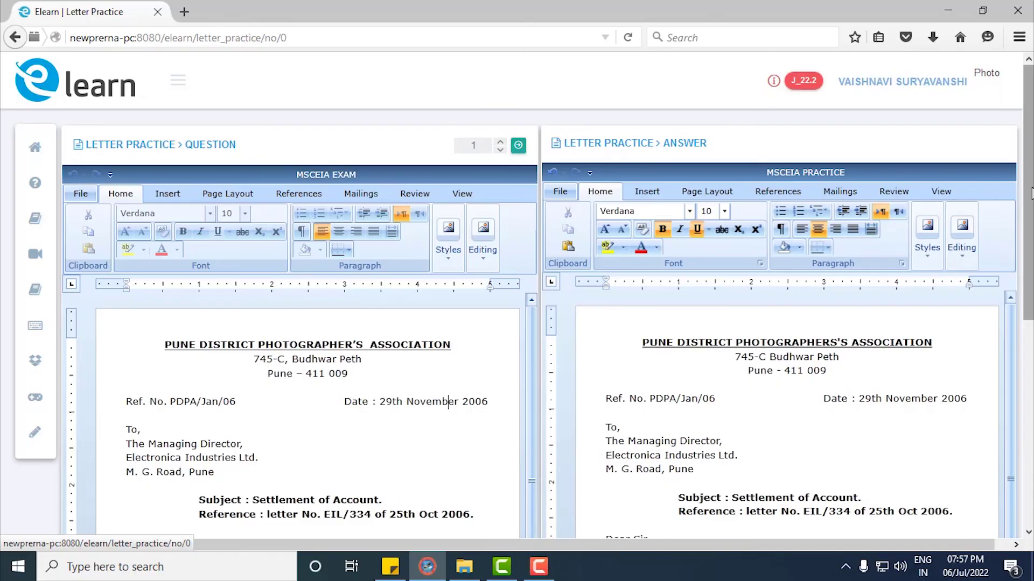
{"action": "left_click_drag", "start_coordinate": [1031, 193], "coordinate": [1031, 264]}
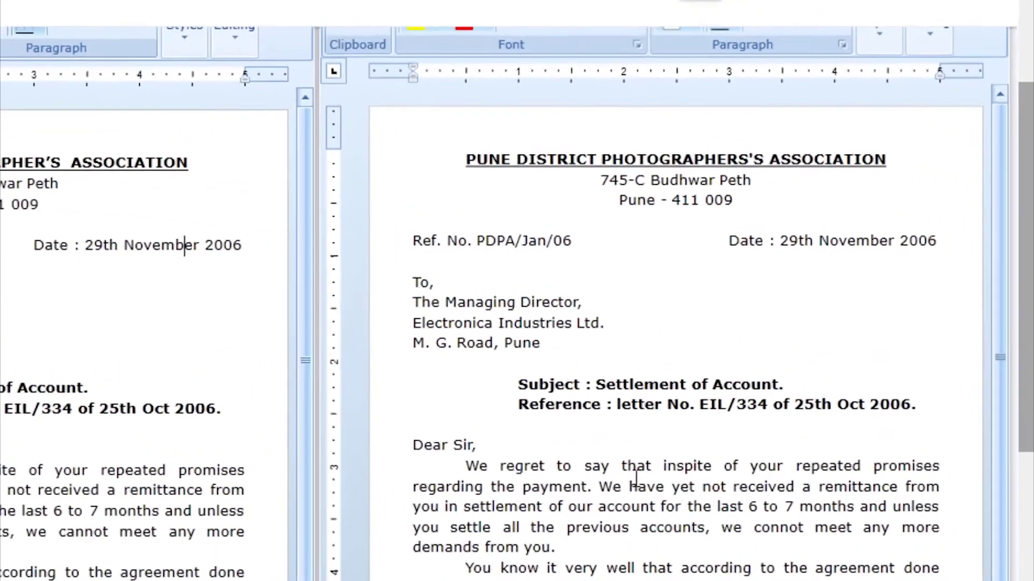
{"action": "scroll", "coordinate": [590, 514], "scroll_direction": "down", "scroll_amount": 3}
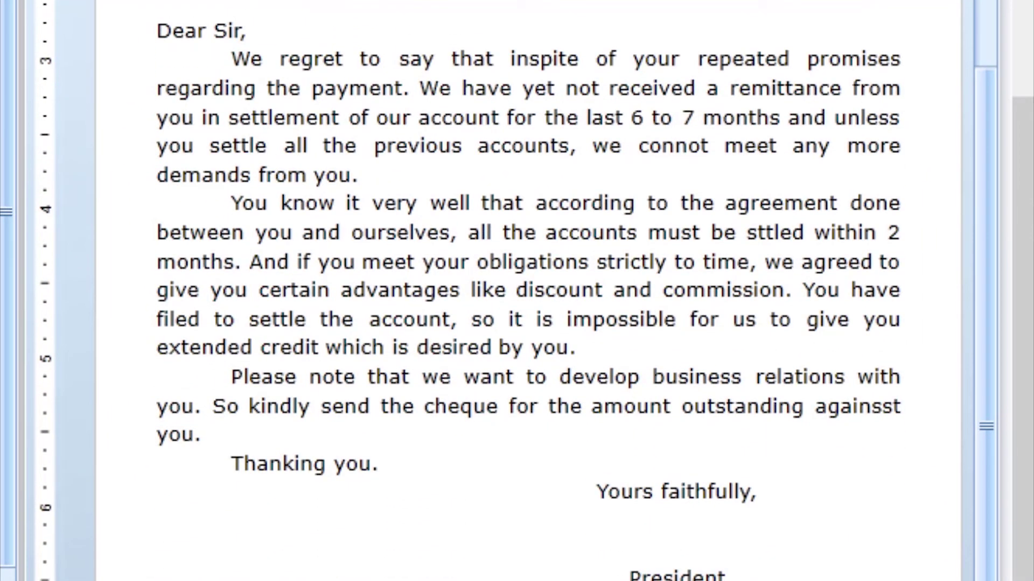
{"action": "scroll", "coordinate": [8, 290], "scroll_direction": "down", "scroll_amount": 5}
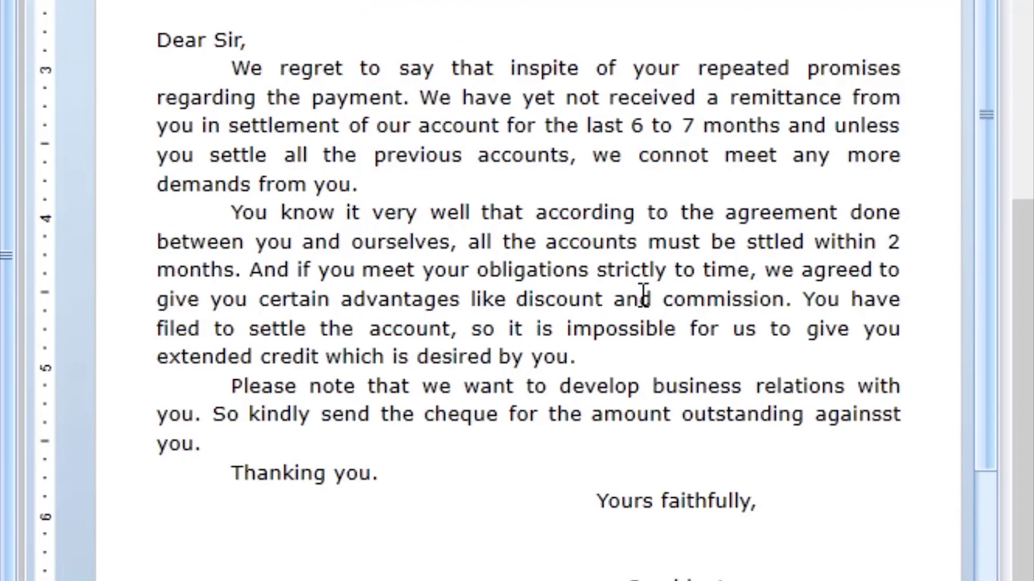
{"action": "scroll", "coordinate": [665, 219], "scroll_direction": "up", "scroll_amount": 5}
{"action": "scroll", "coordinate": [664, 219], "scroll_direction": "up", "scroll_amount": 1}
{"action": "scroll", "coordinate": [665, 220], "scroll_direction": "up", "scroll_amount": 2}
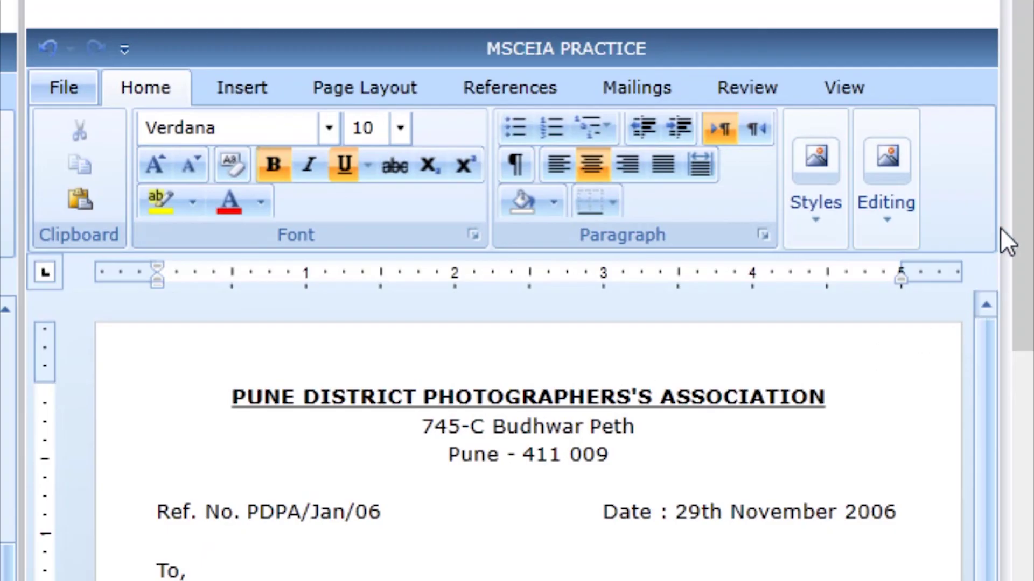
{"action": "left_click_drag", "start_coordinate": [1017, 133], "coordinate": [1009, 418]}
{"action": "left_click_drag", "start_coordinate": [631, 390], "coordinate": [649, 390]}
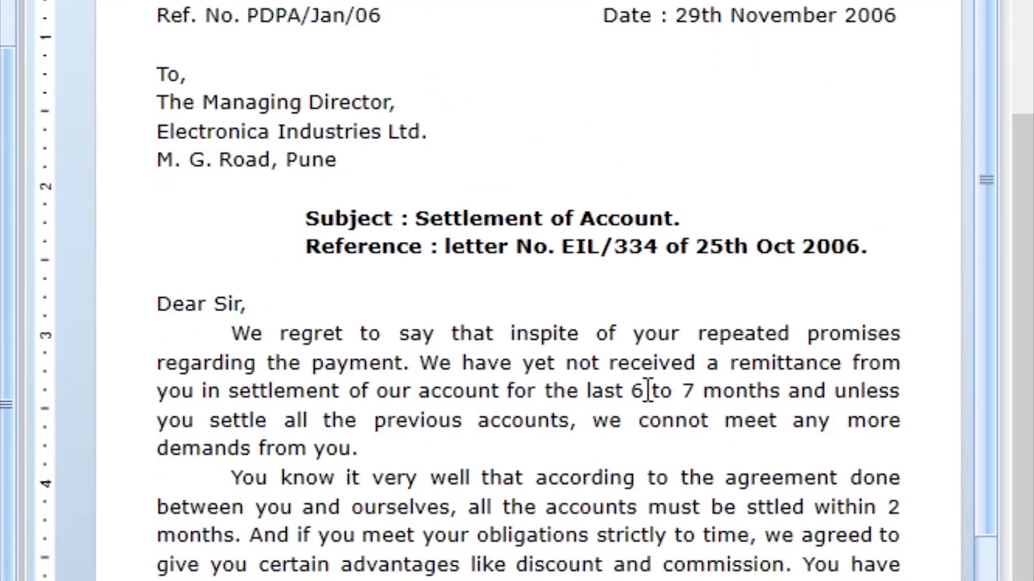